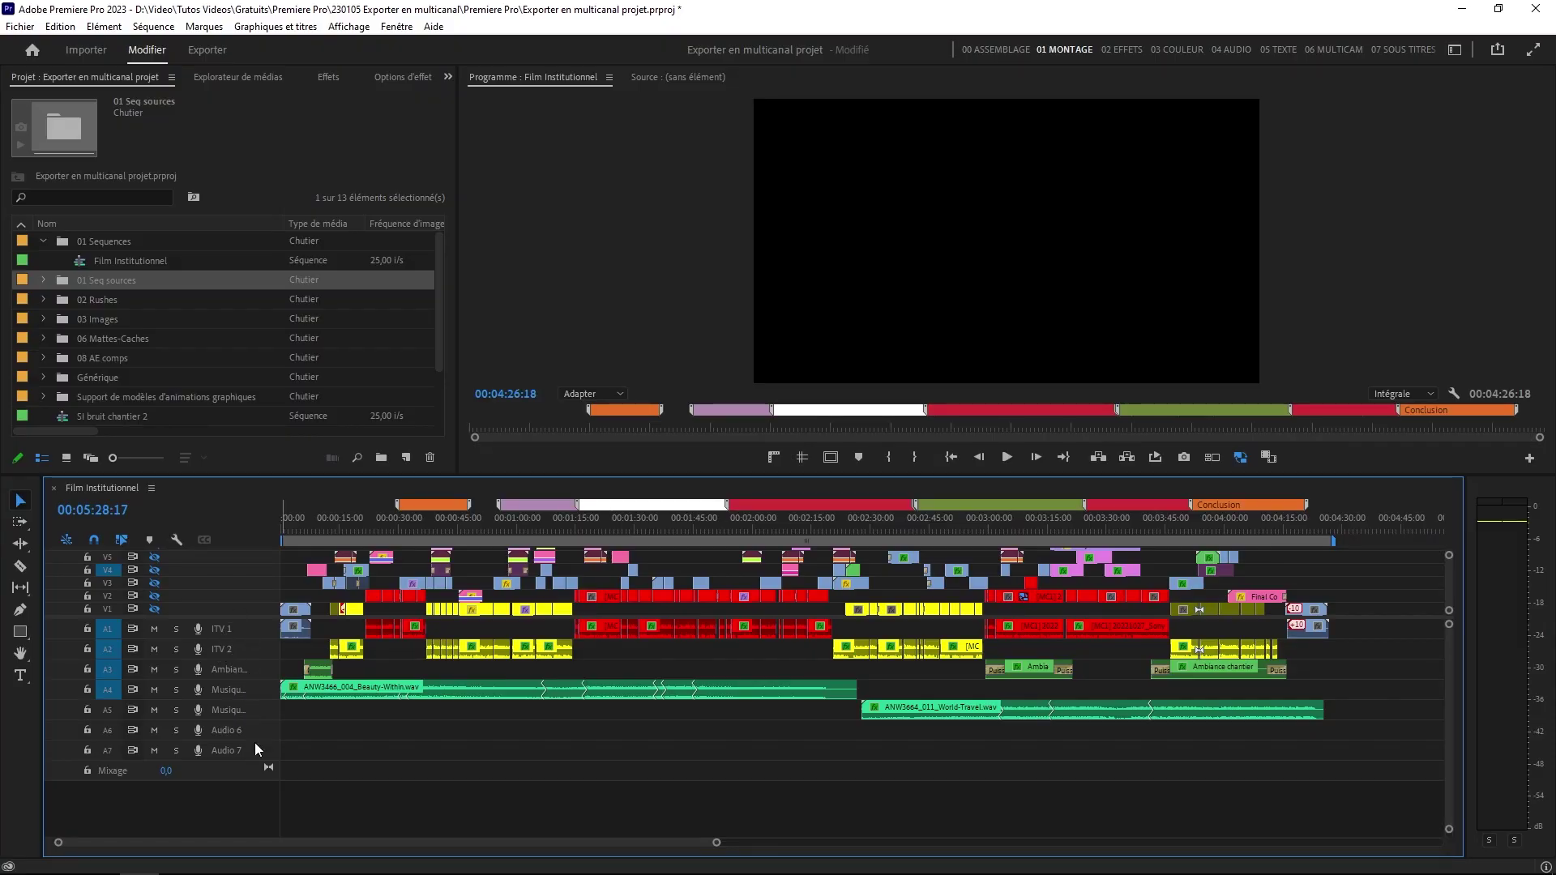
Customize the audio track header to remove the track name, and check the header by expanding and collapsing the ITV 1 track
double_click(239, 632)
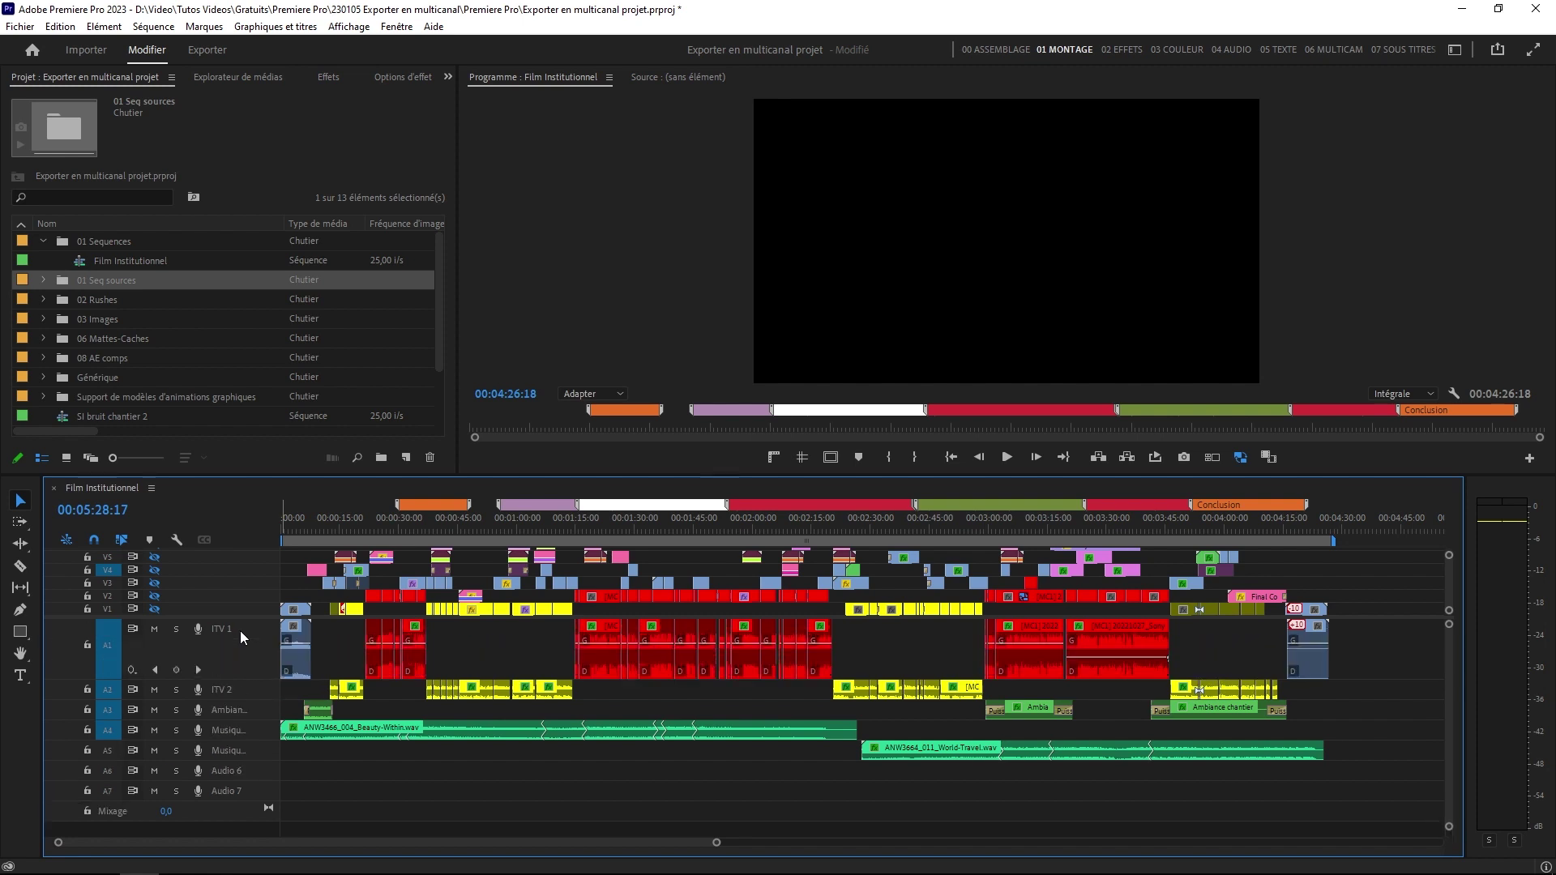
right_click(143, 650)
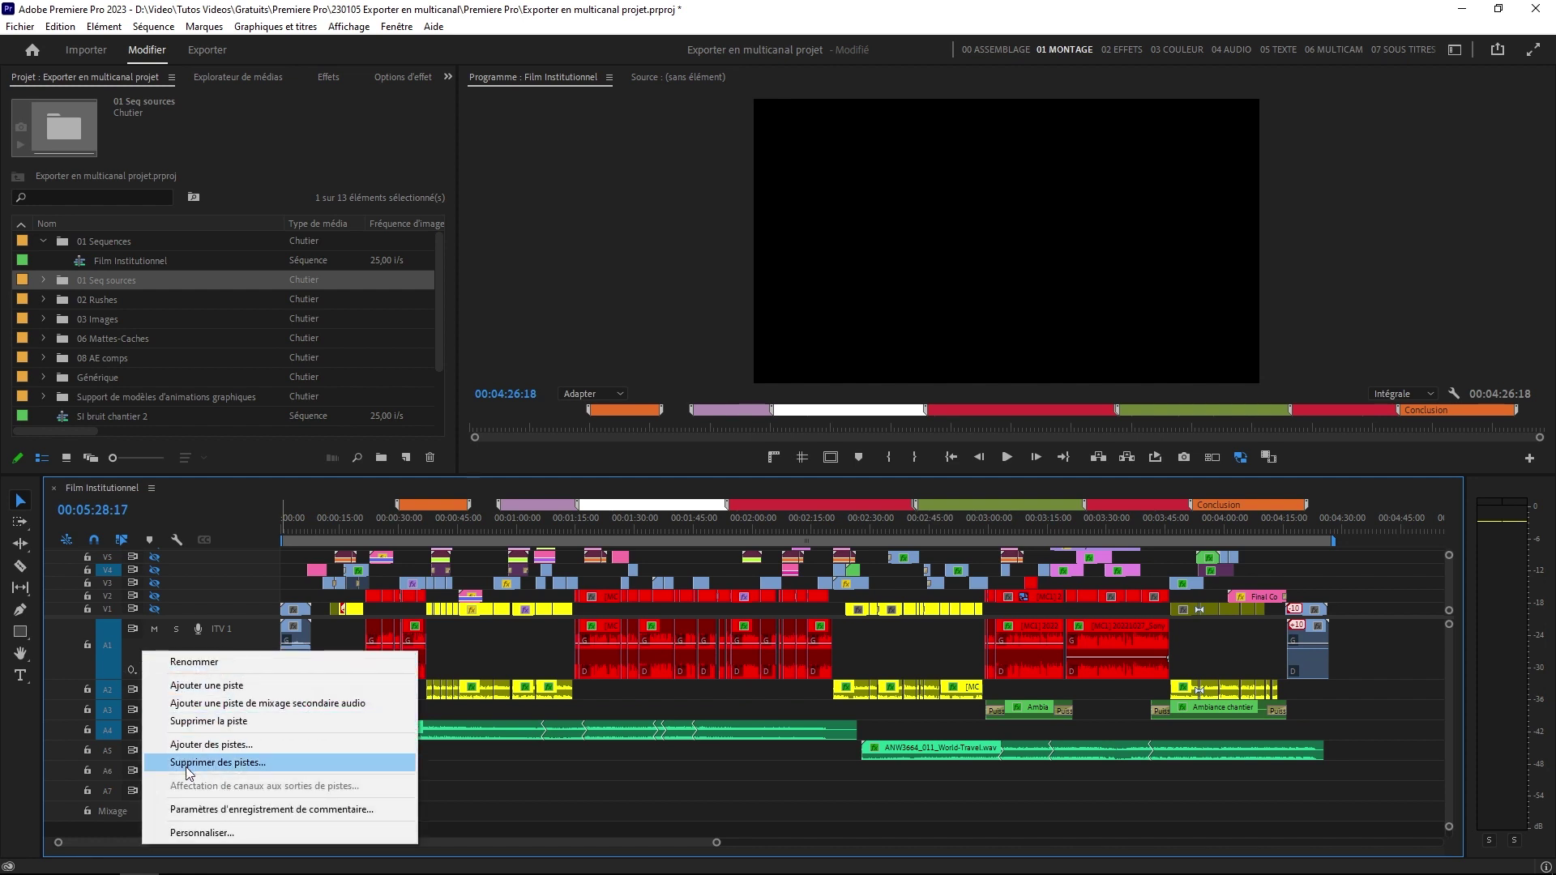
click(202, 833)
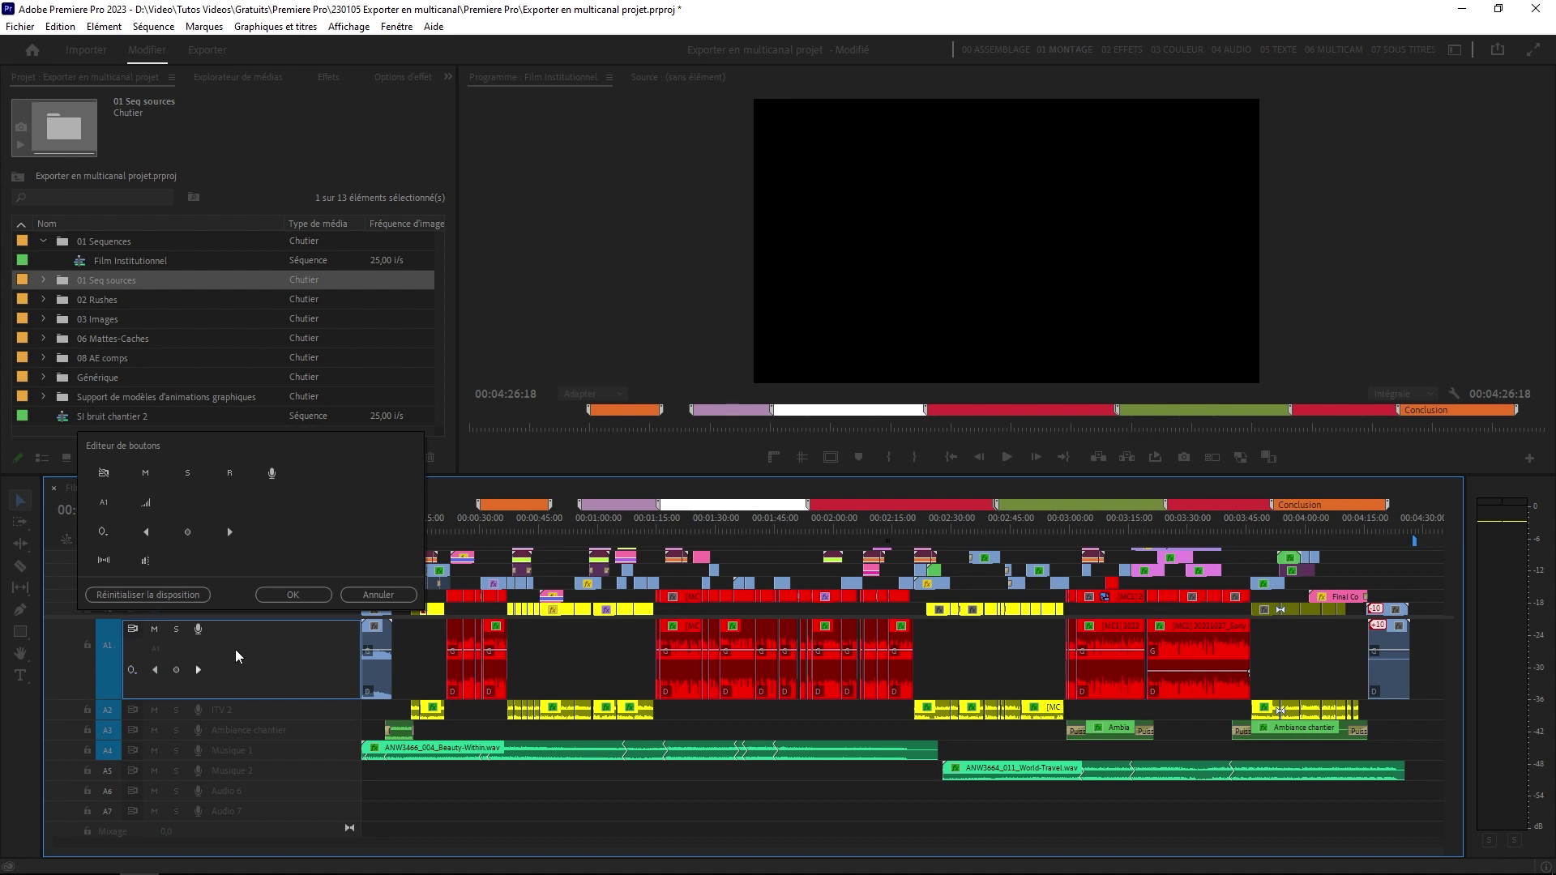
click(309, 594)
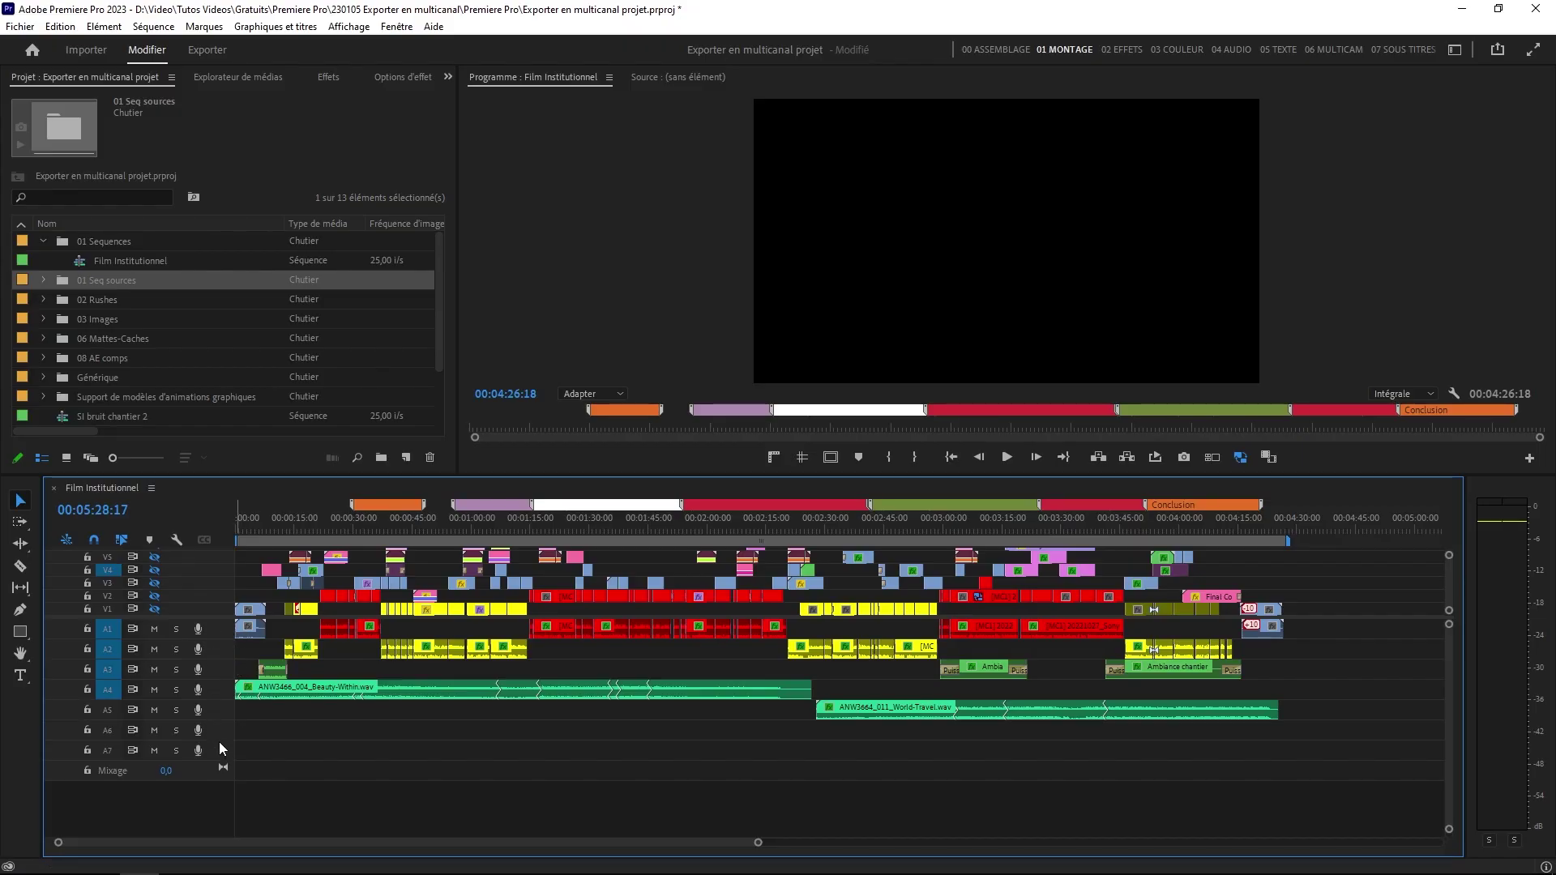
double_click(212, 629)
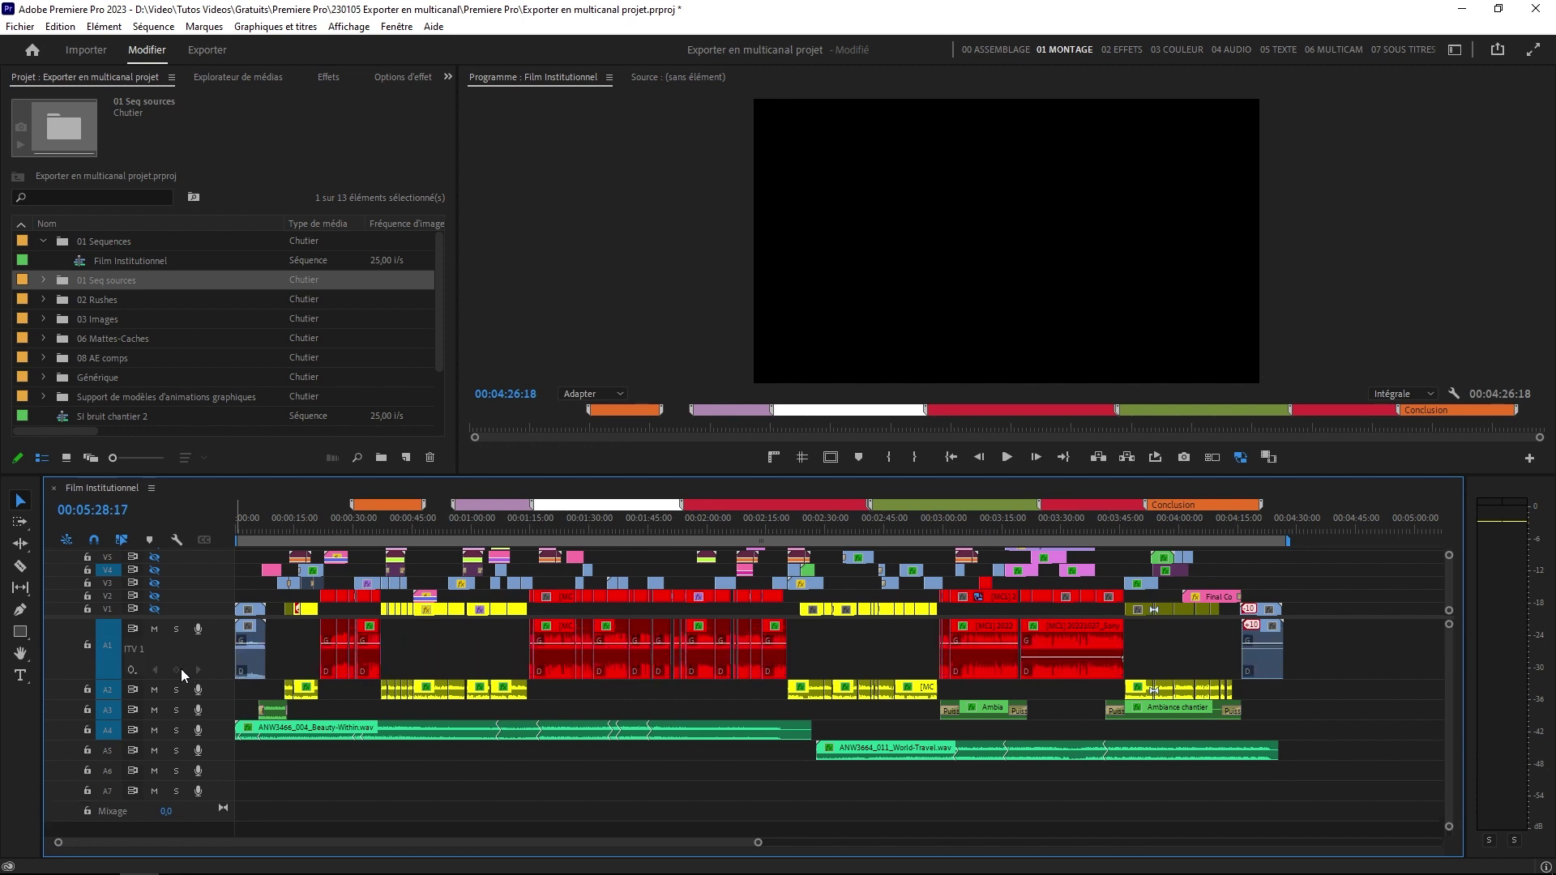
double_click(217, 629)
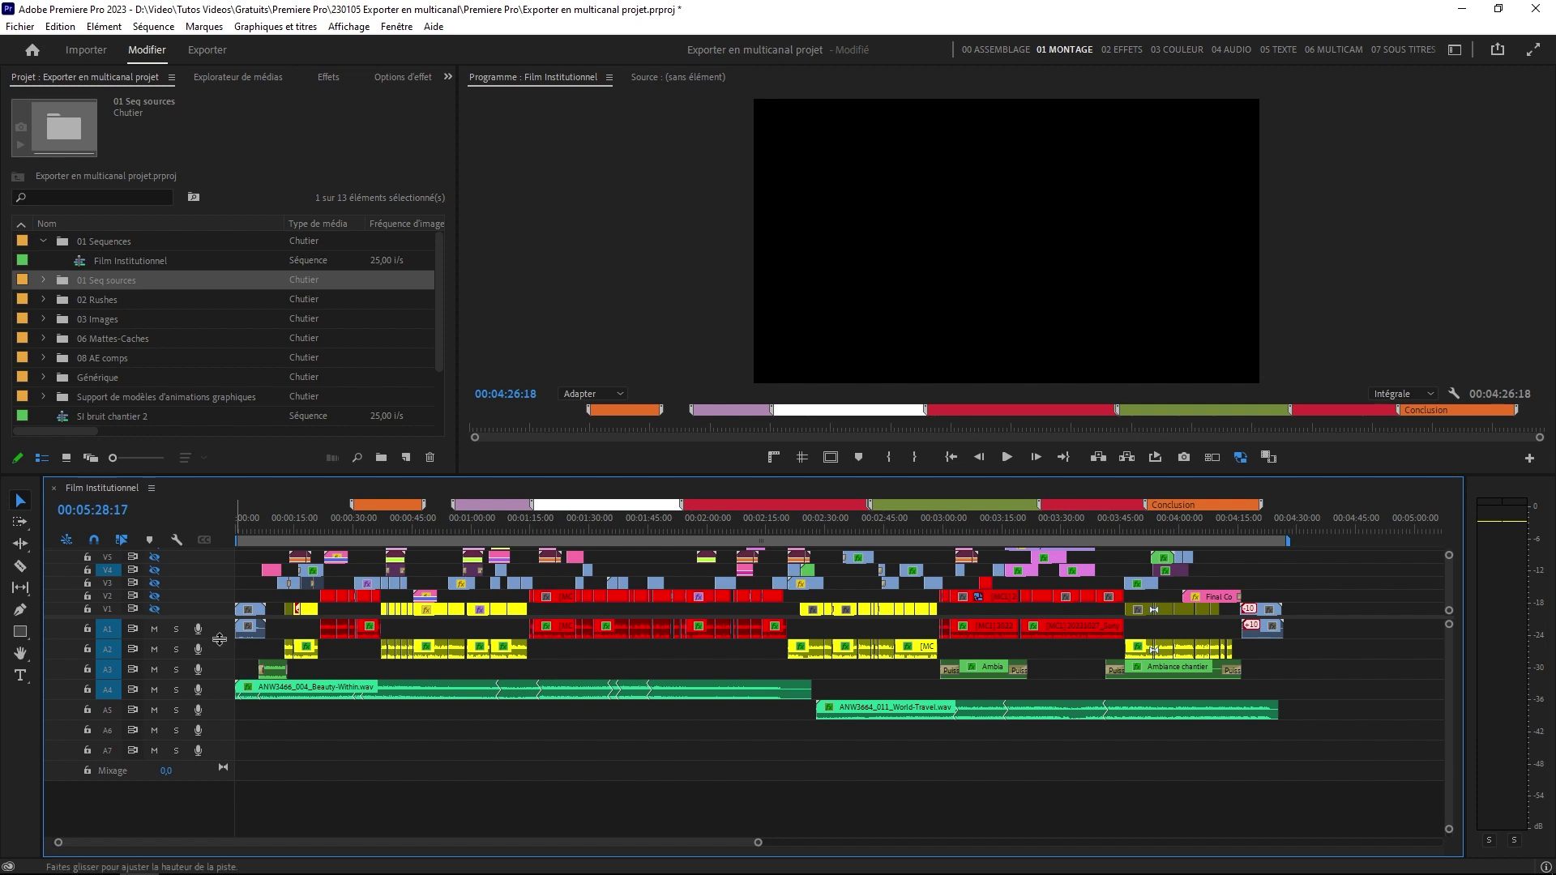
Customize the audio track header to show the track name beside the voice-over record control
right_click(221, 634)
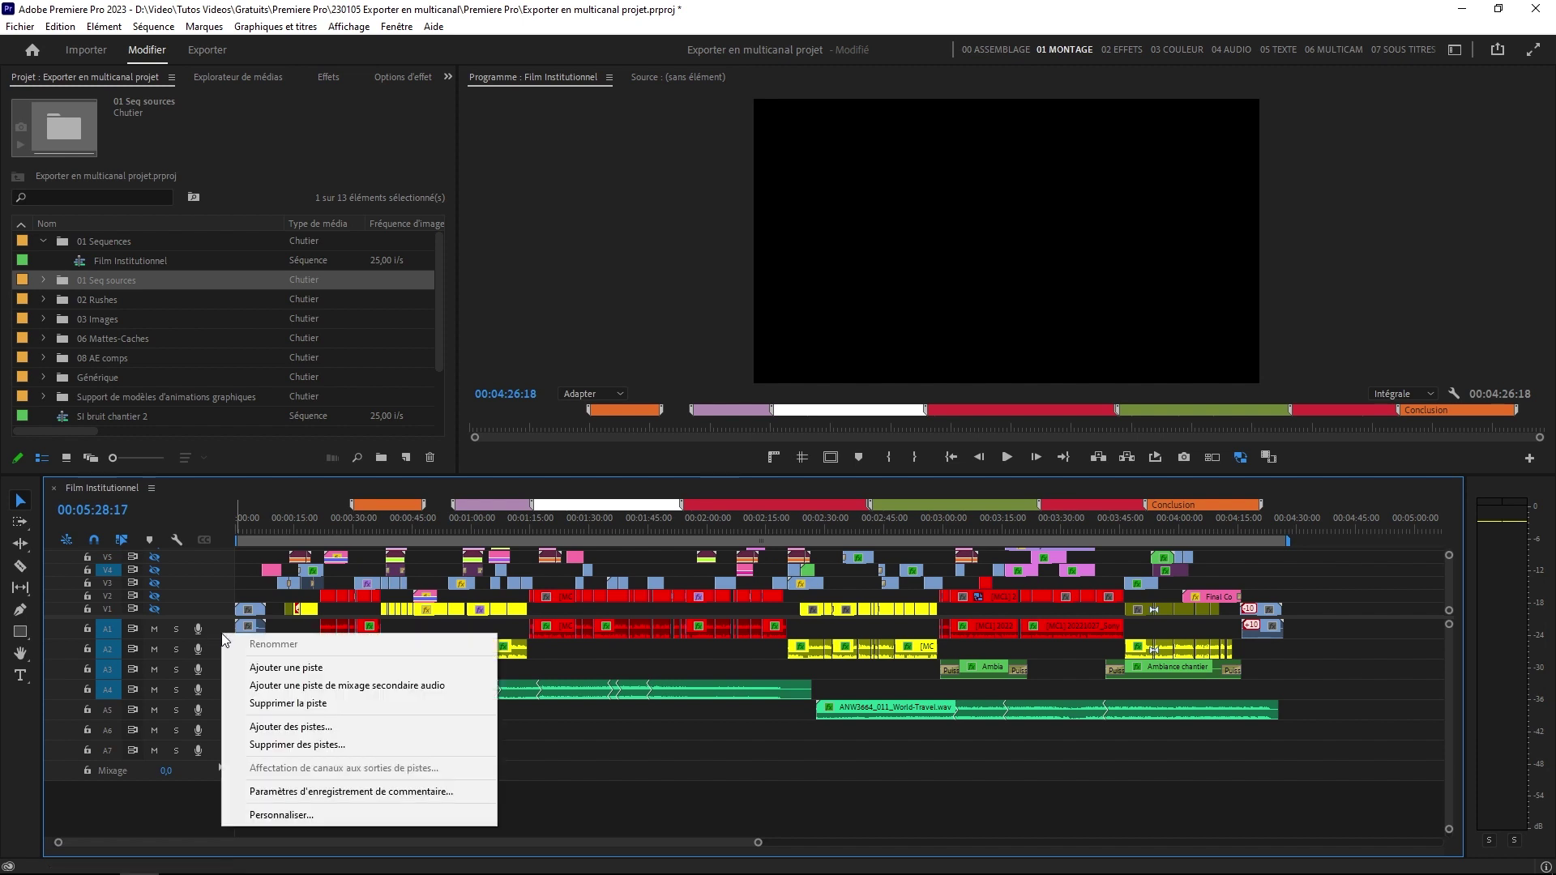
click(277, 816)
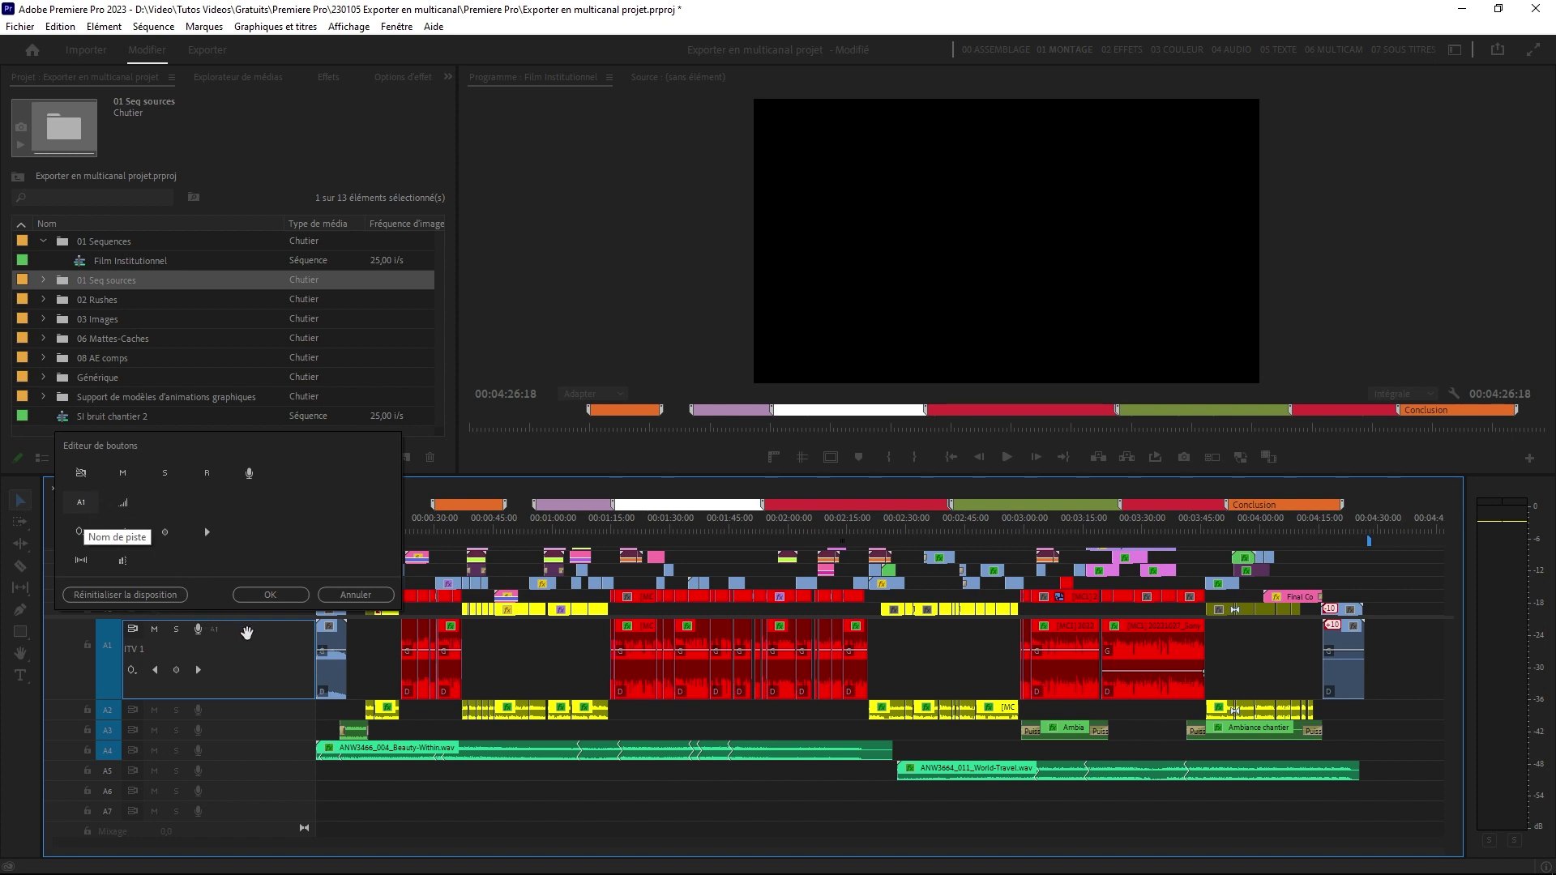
drag(247, 632, 248, 636)
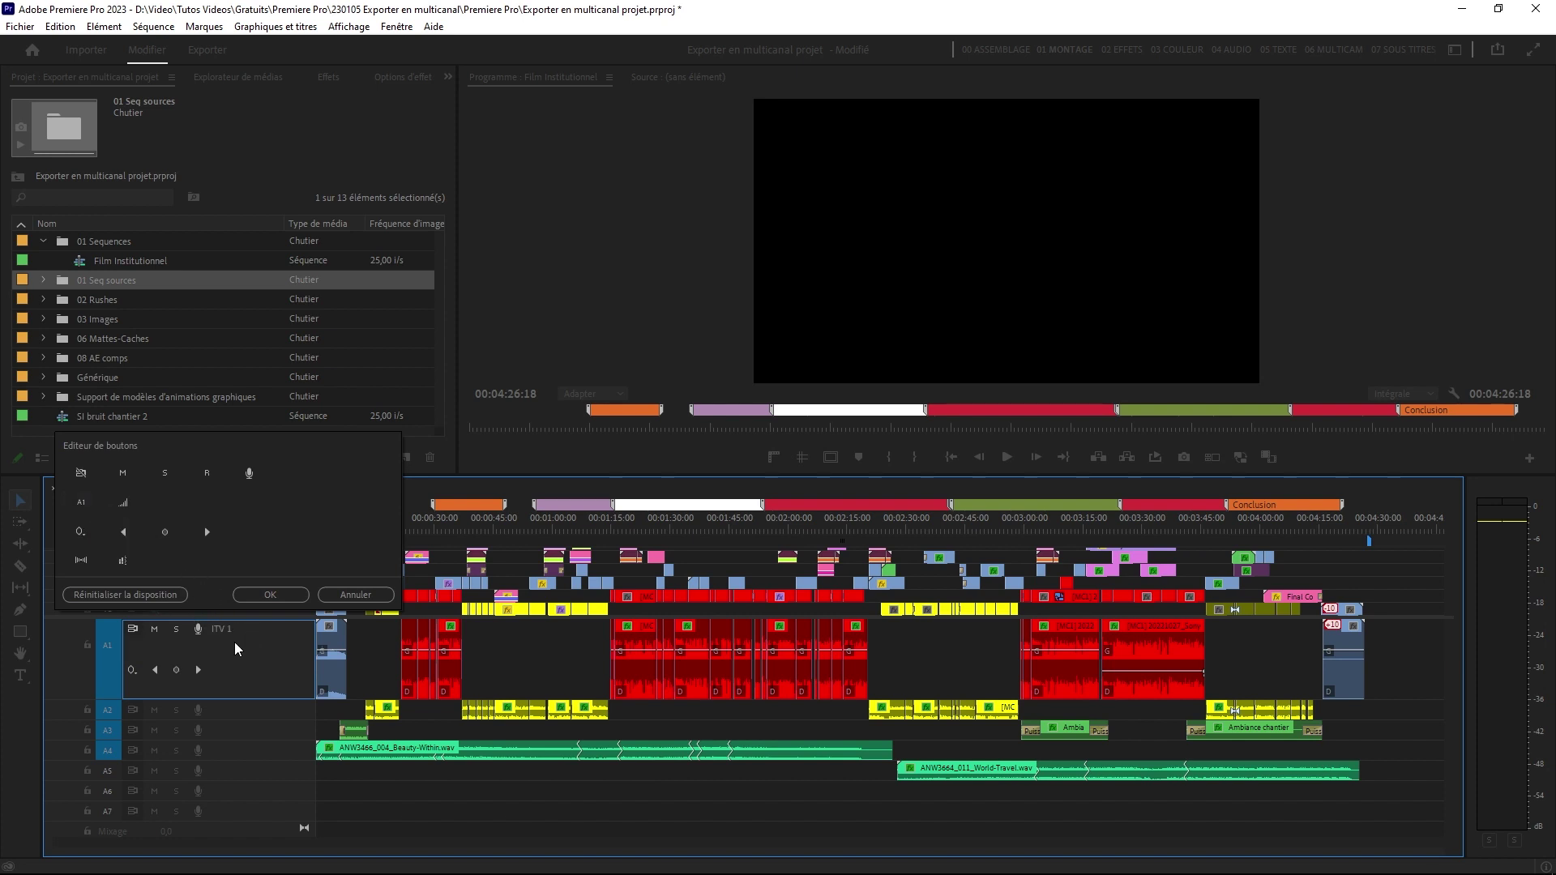
click(257, 595)
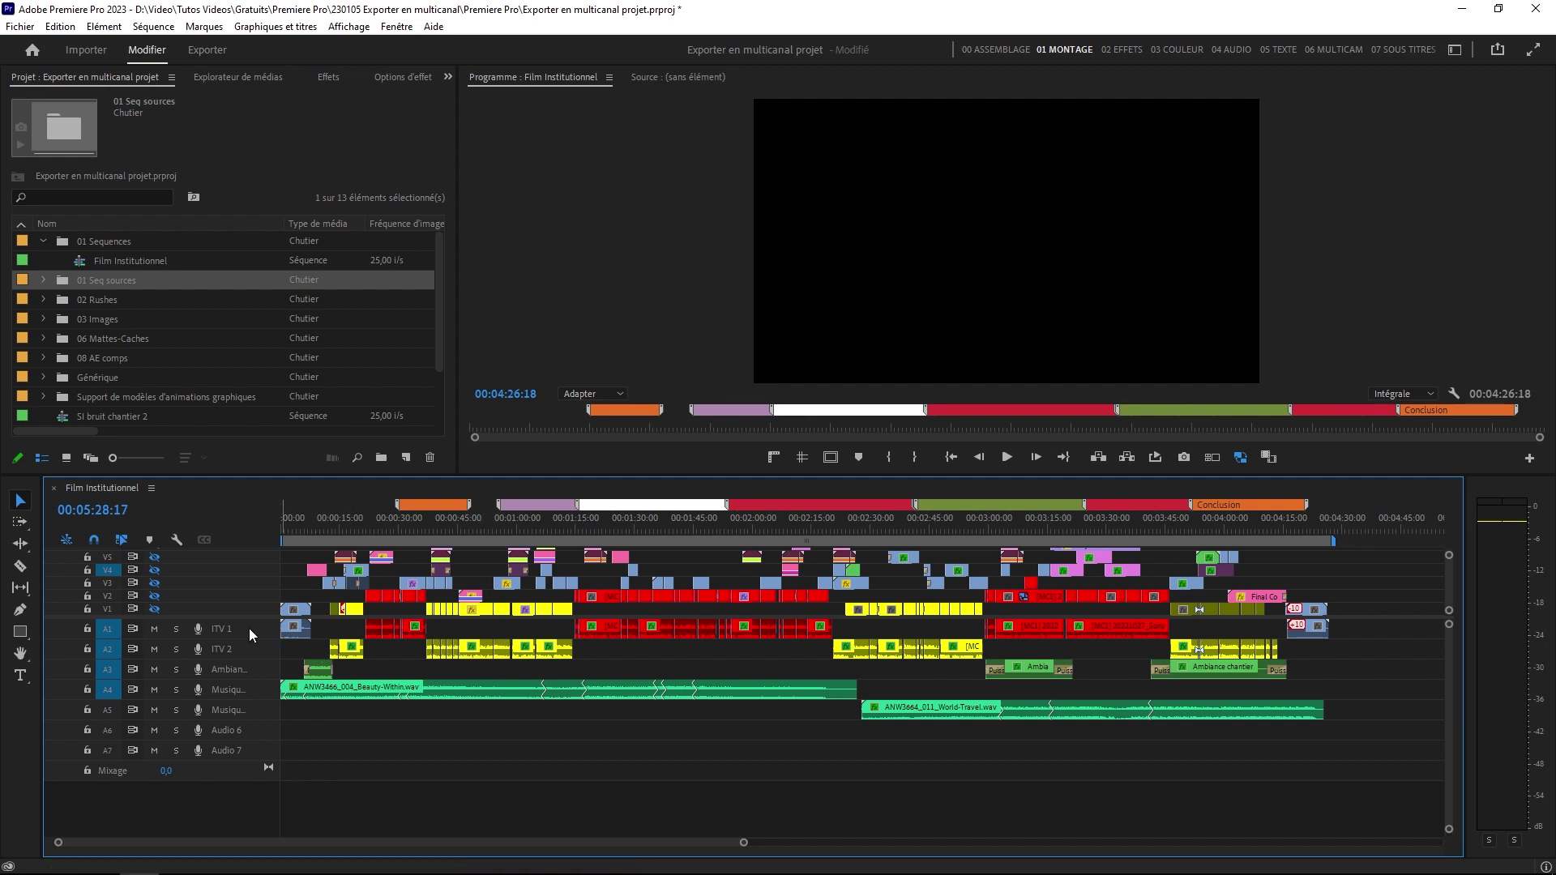
Play short passages of the Film Institutionnel sequence around 18 seconds to check its audio output
drag(391, 522, 355, 547)
key(space)
key(space)
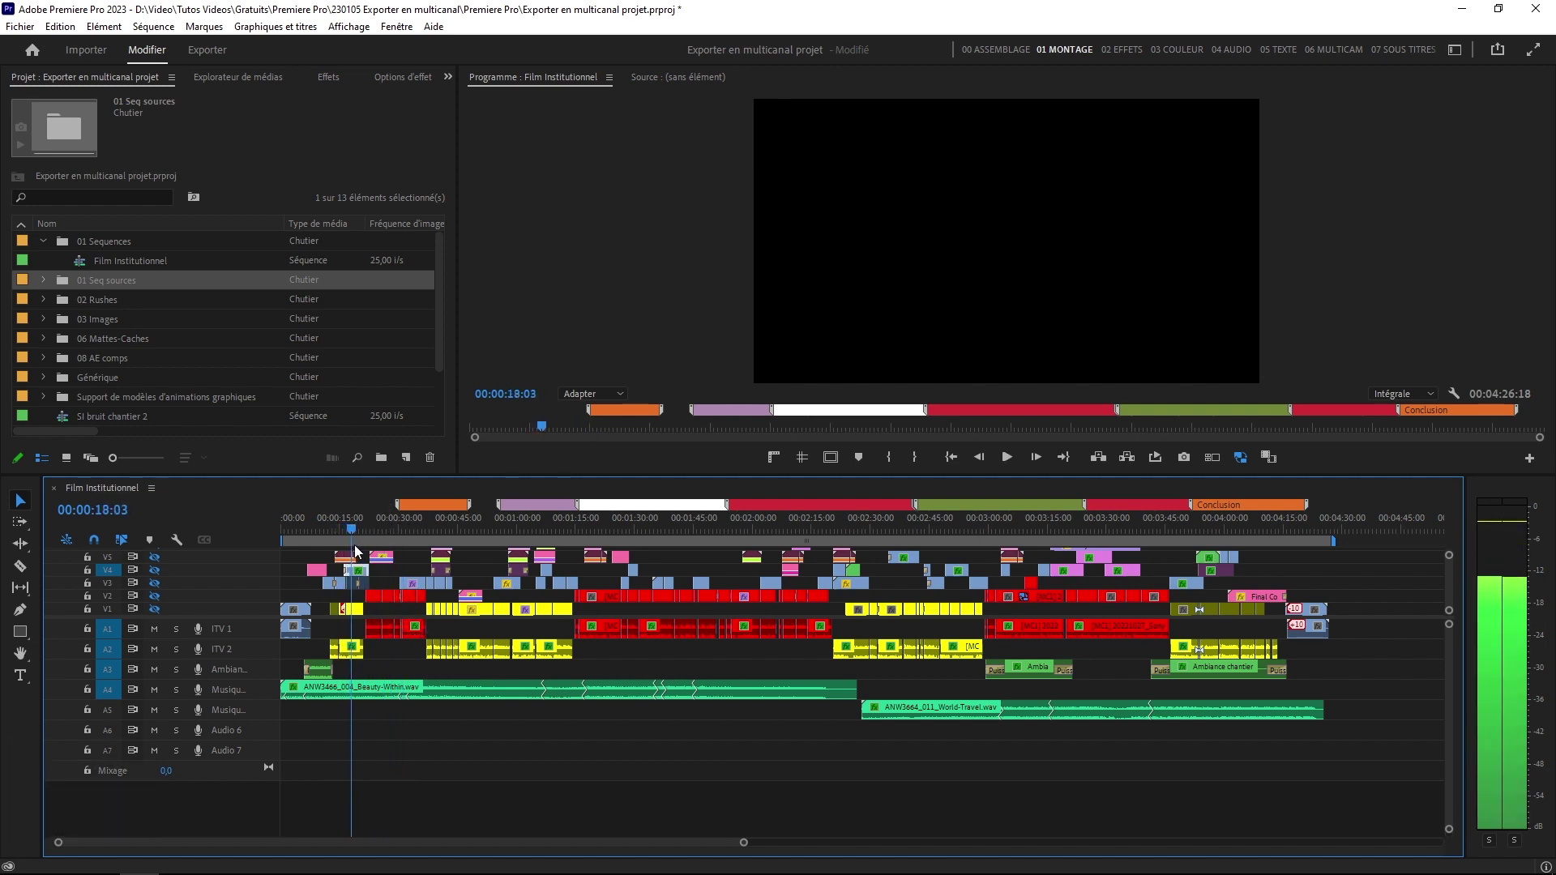
key(space)
key(space)
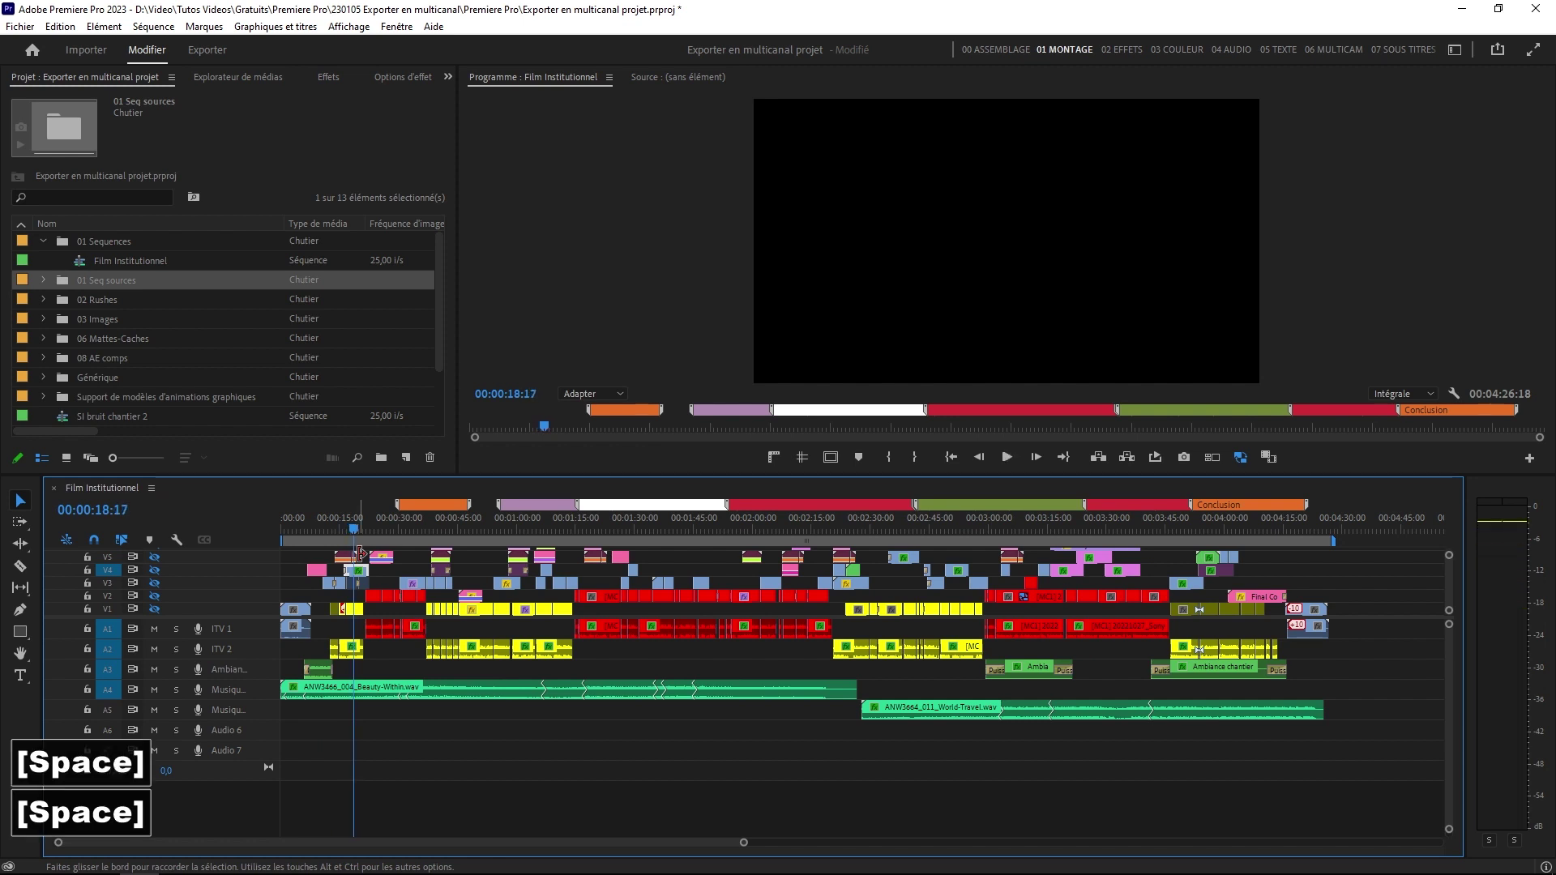
click(308, 673)
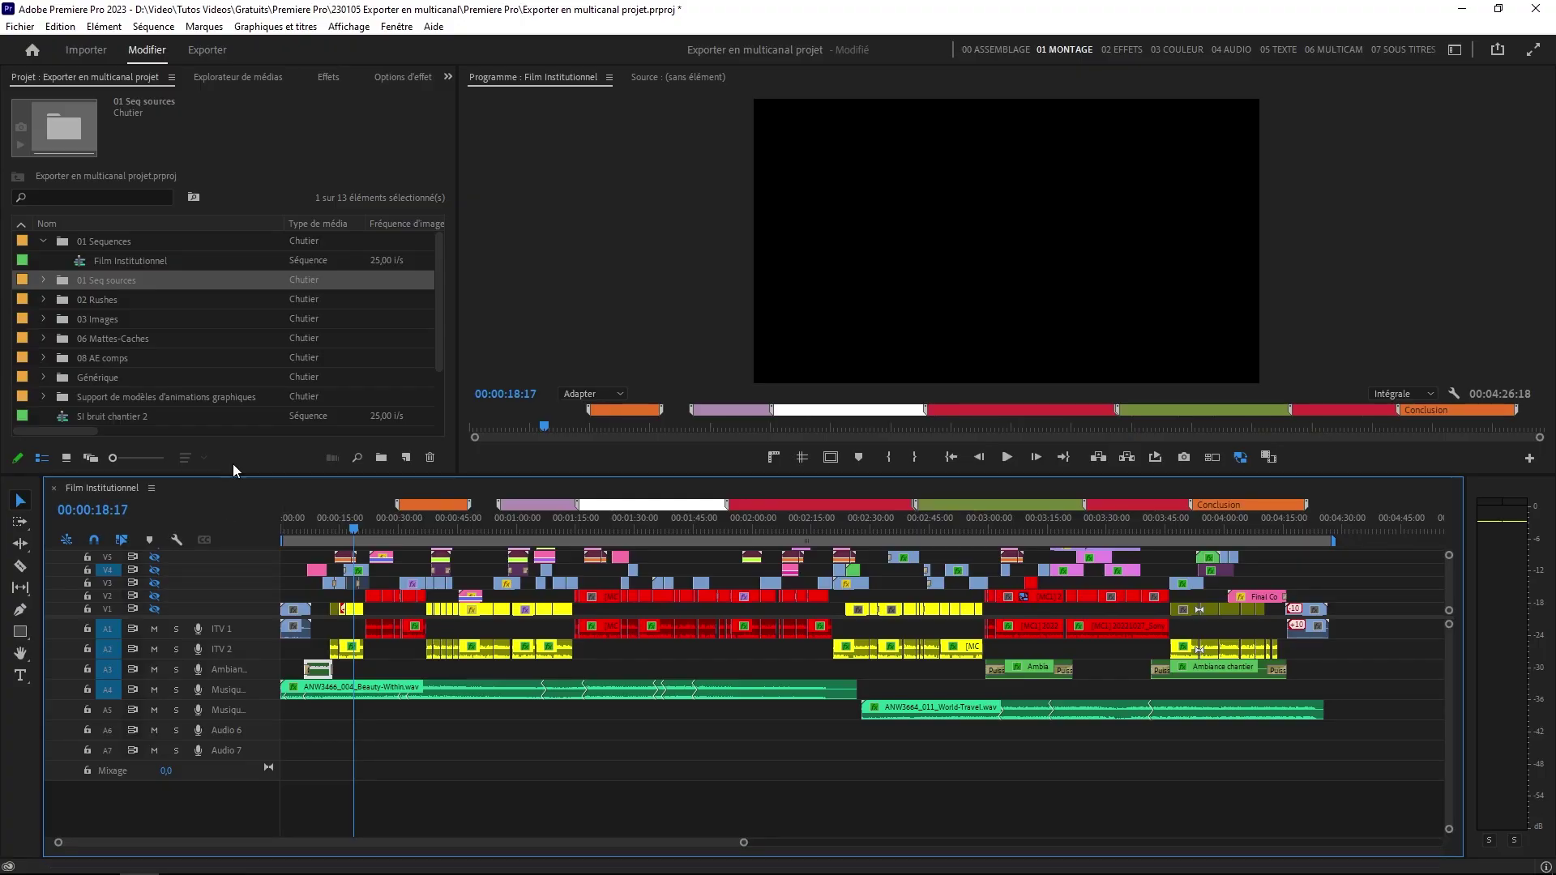
Start a new sequence in the 01 Sequences bin from the Full HD 1920x1080p 25ips preset and review its settings
click(137, 241)
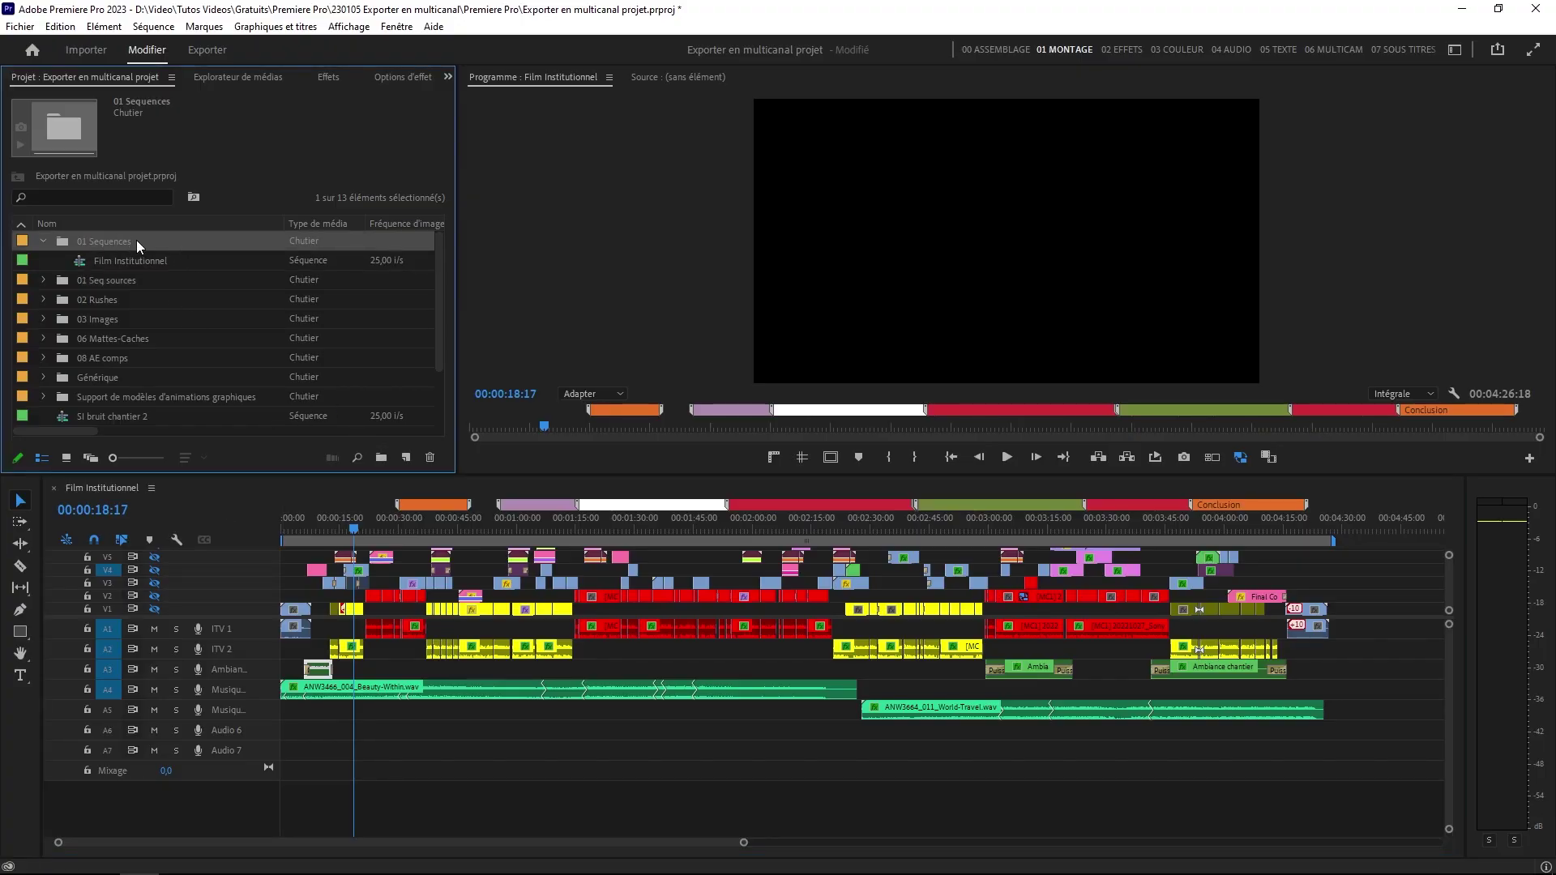
click(407, 457)
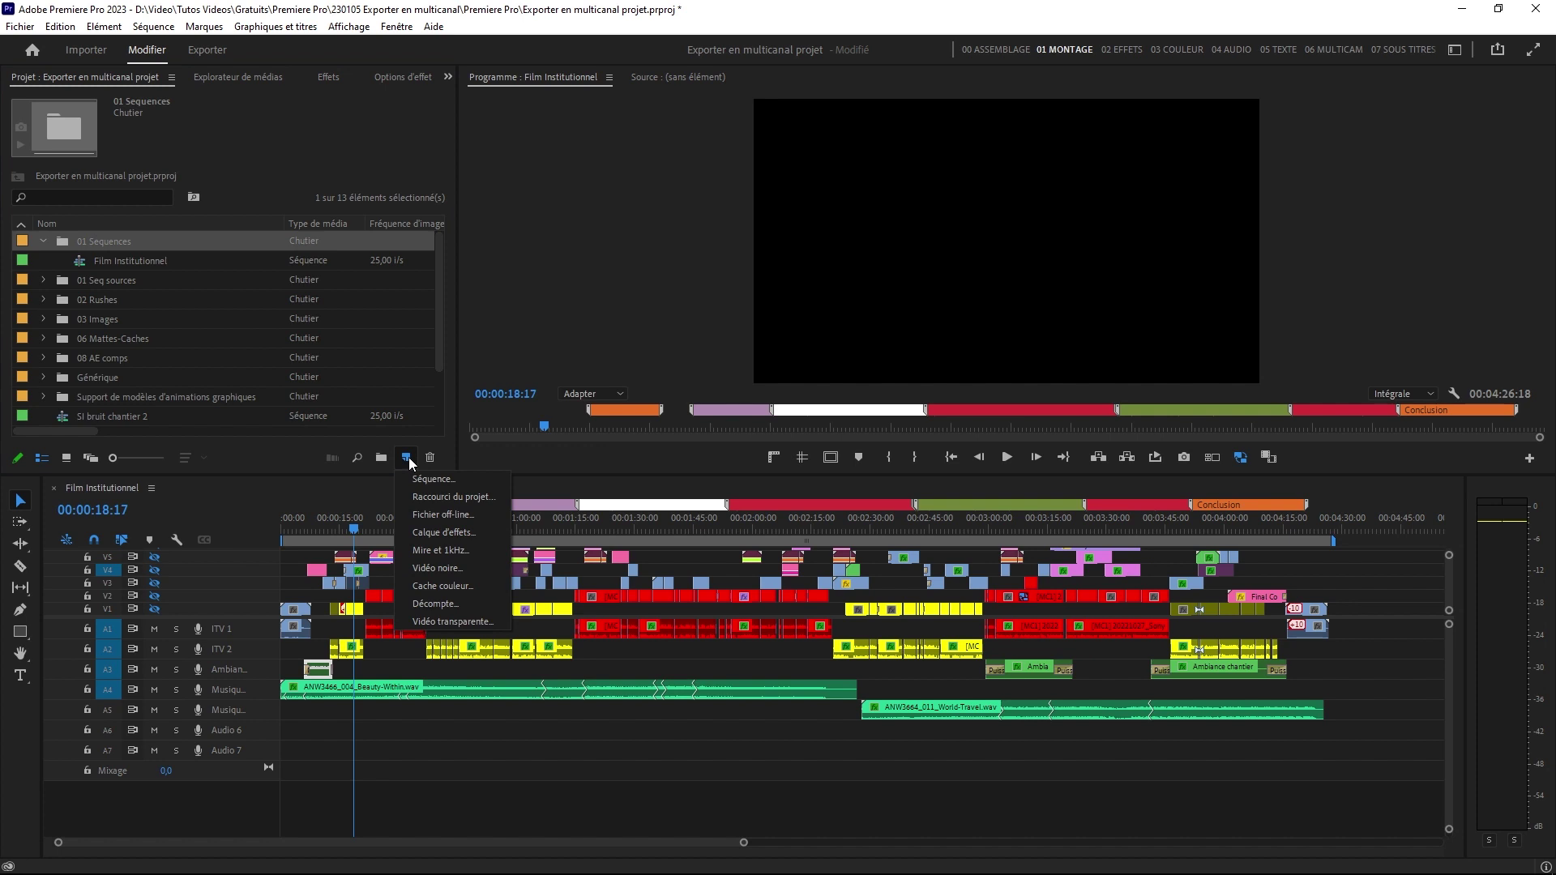
click(425, 483)
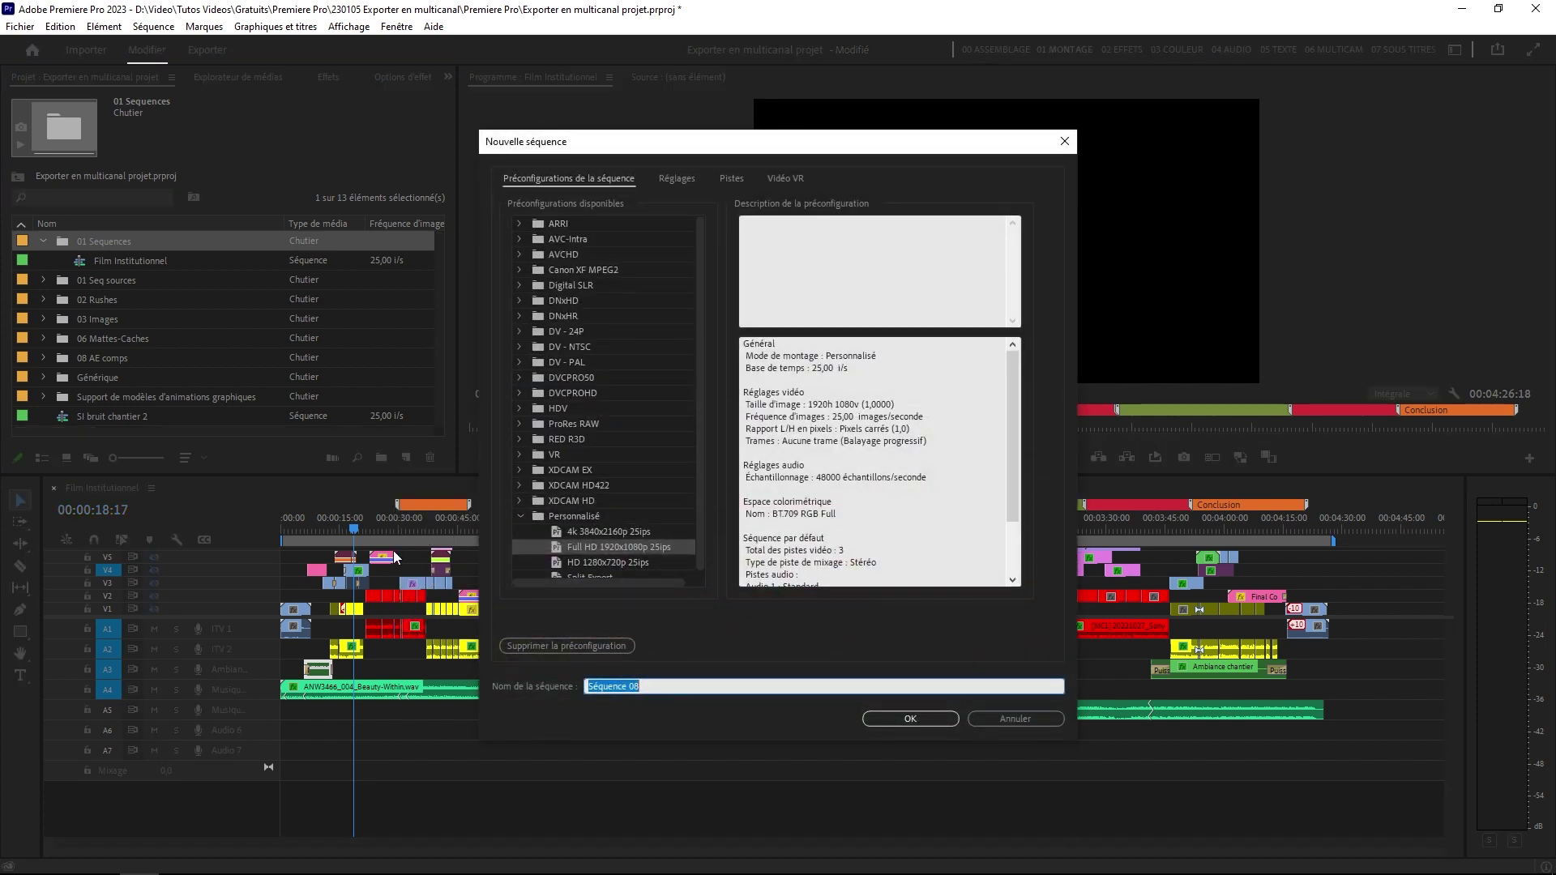
click(591, 547)
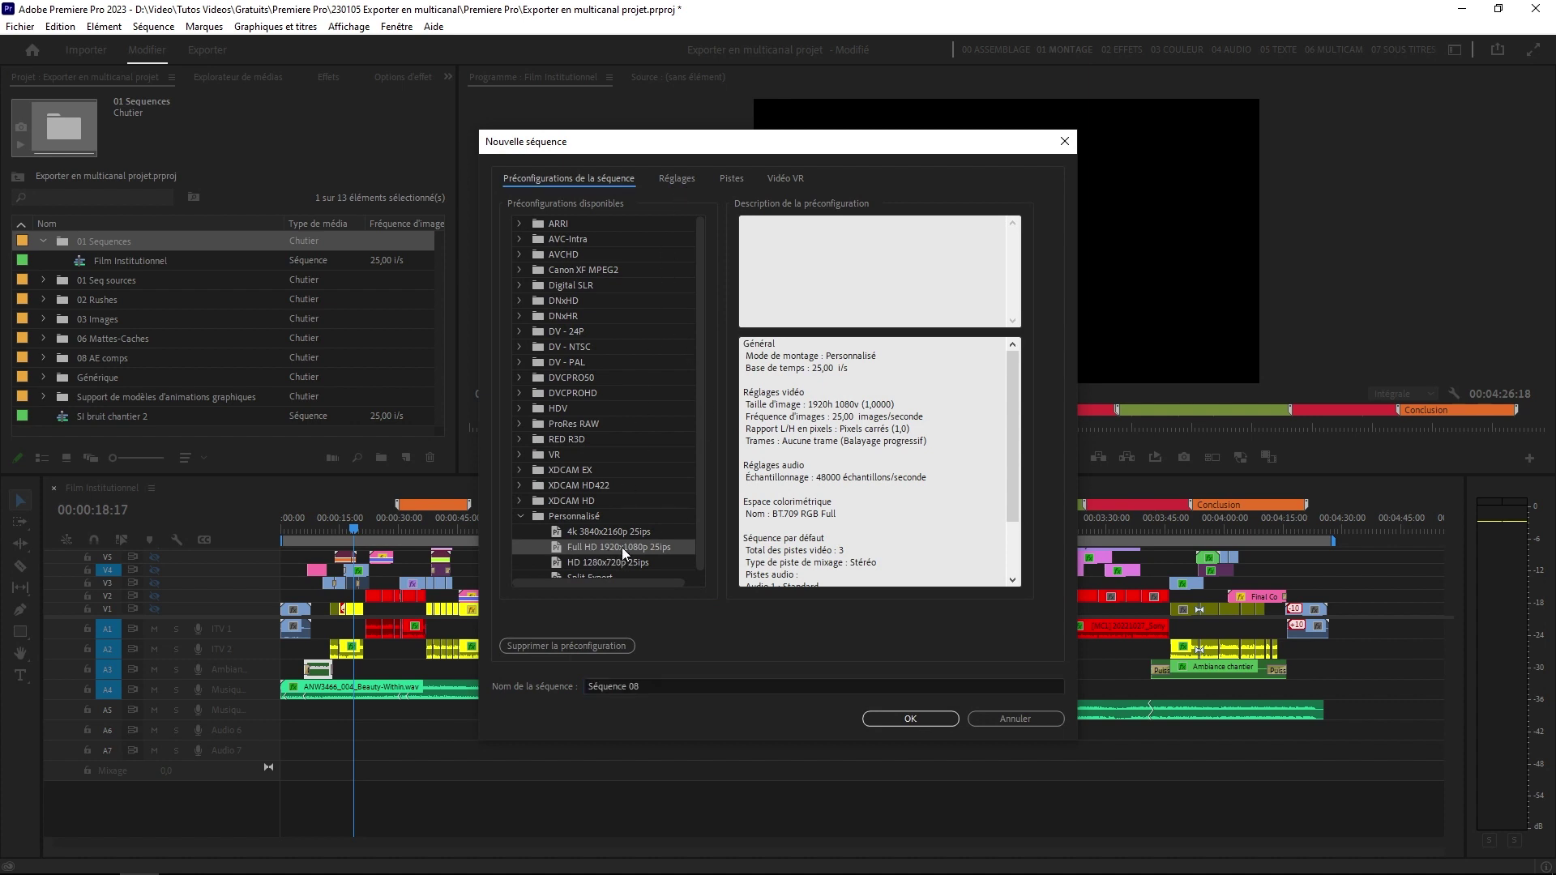
click(678, 179)
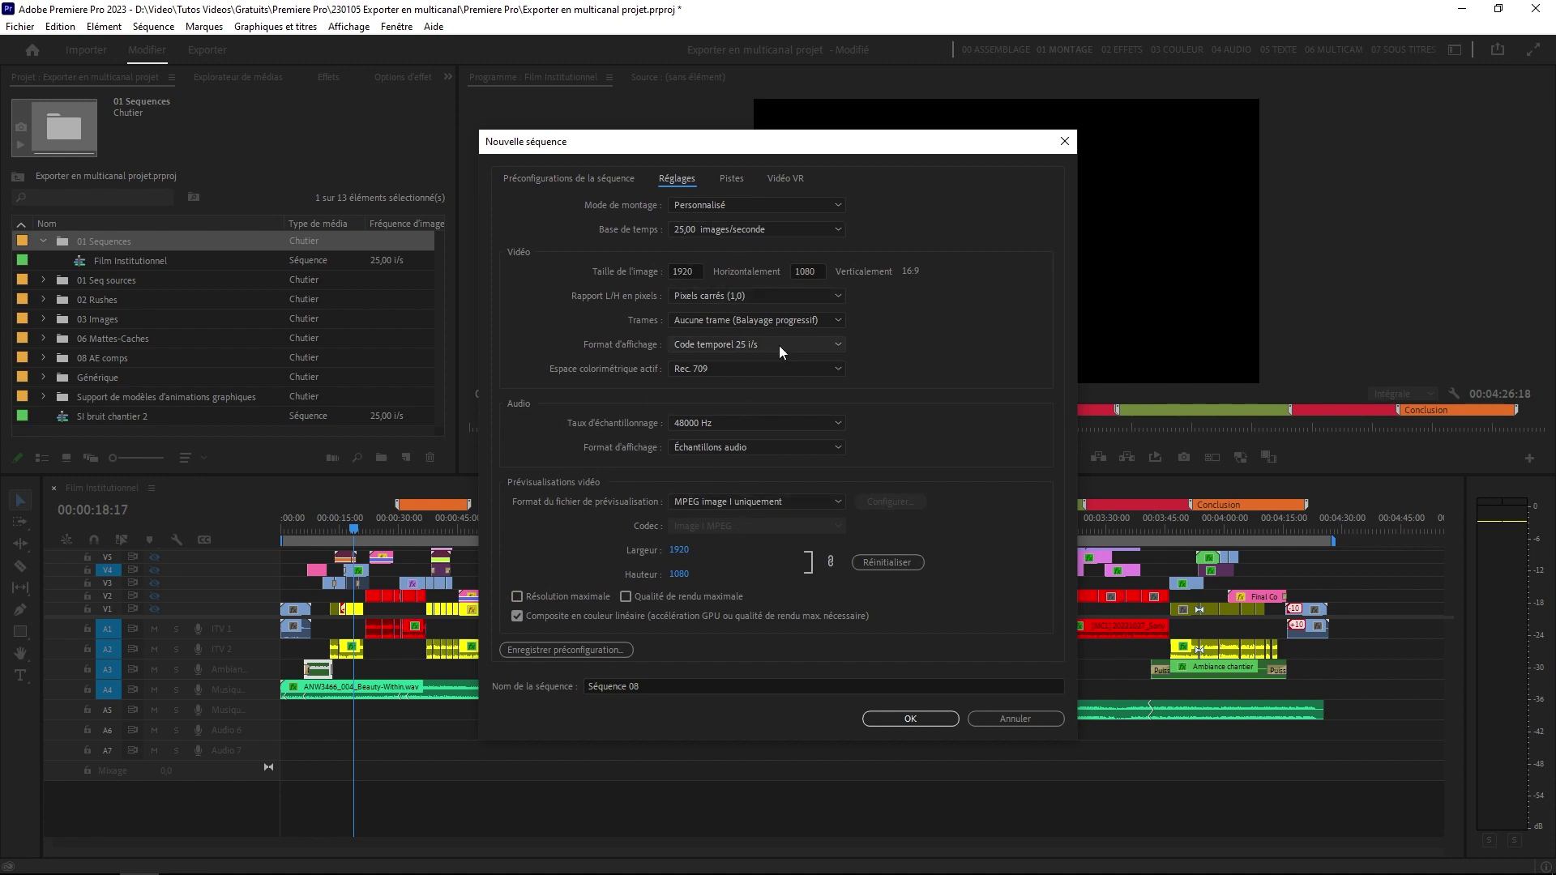
Load the new sequence's audio track layout from the Film Institutionnel sequence
click(731, 179)
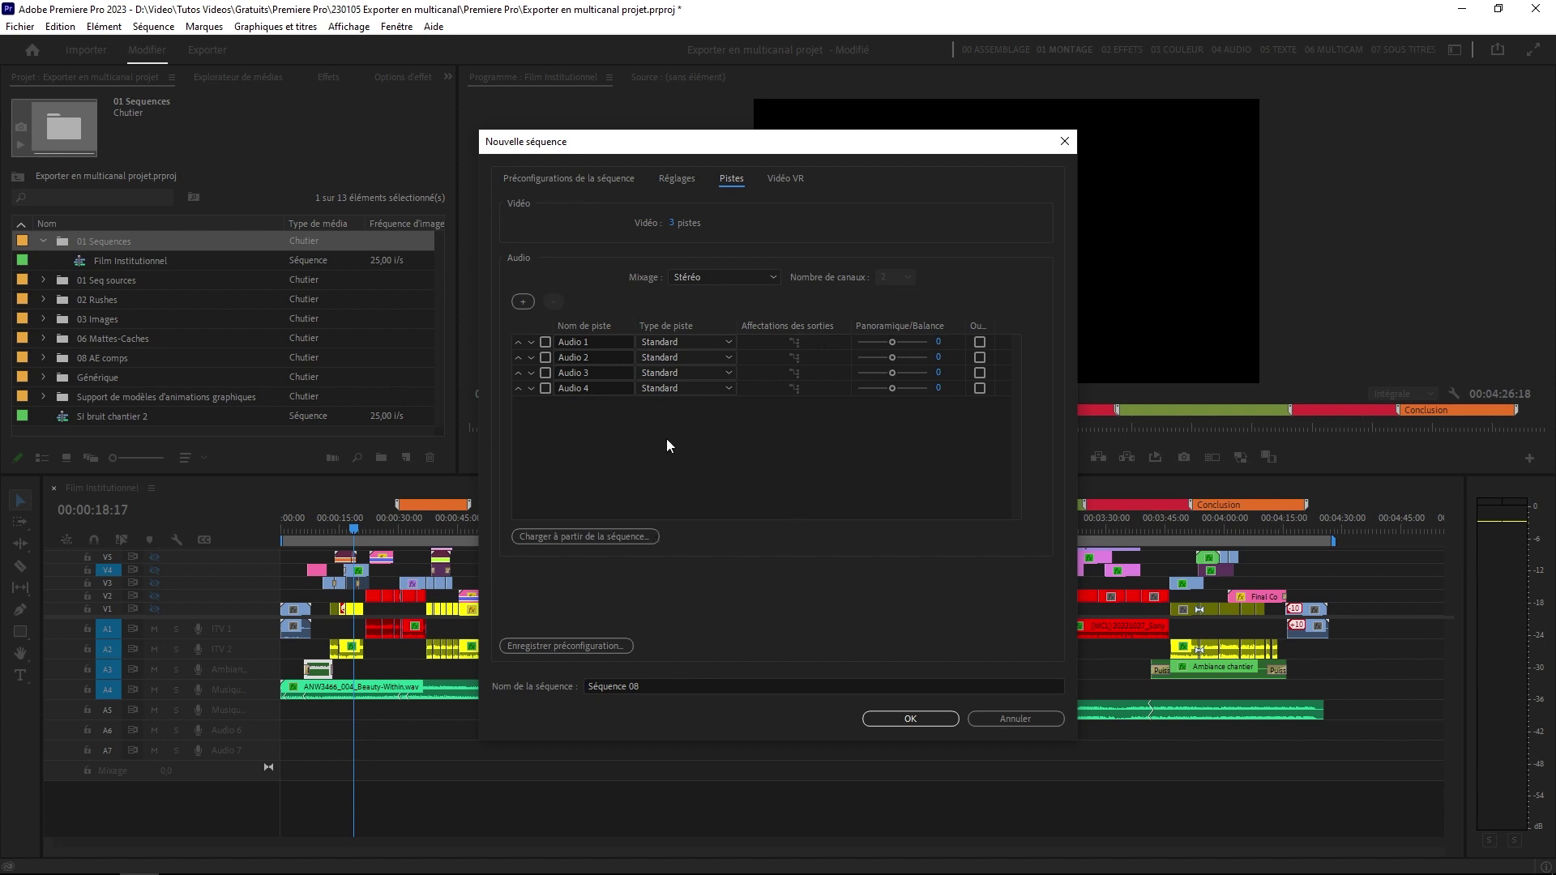
click(585, 537)
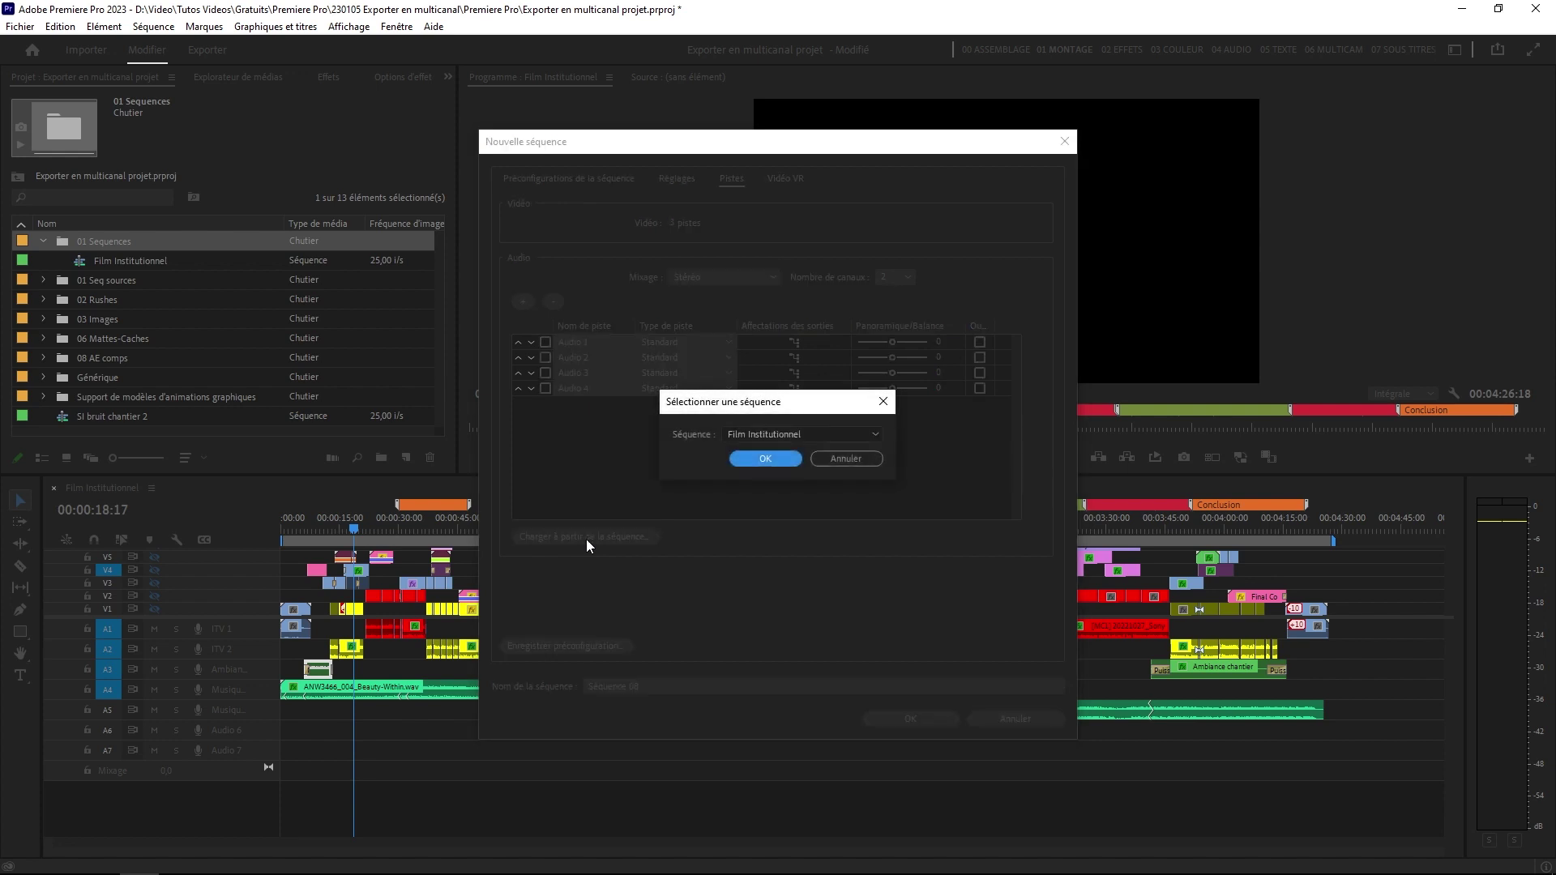
click(798, 436)
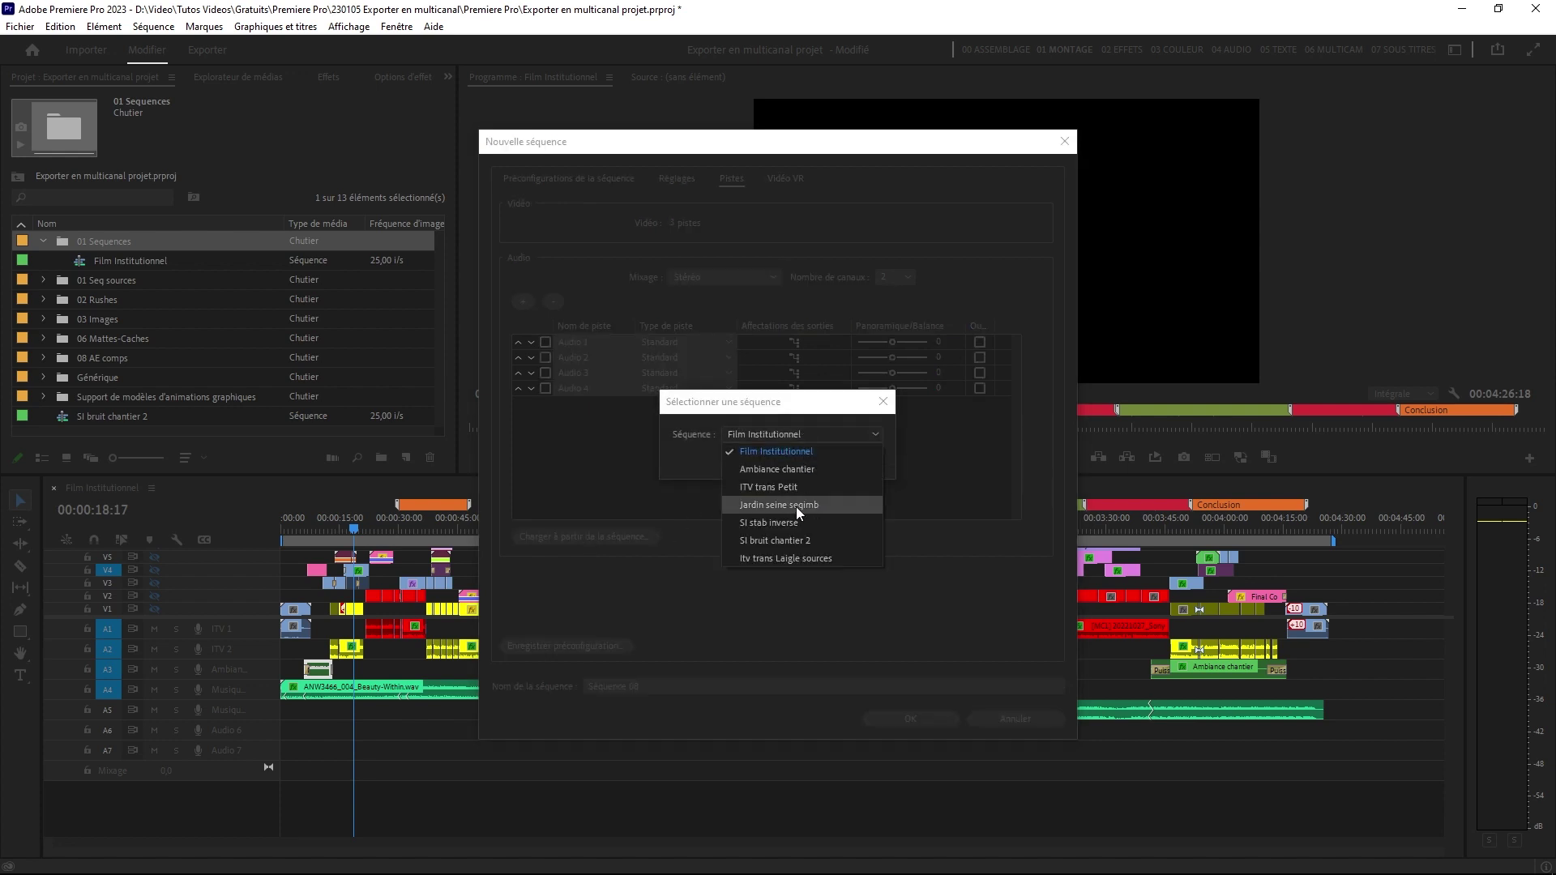
click(797, 452)
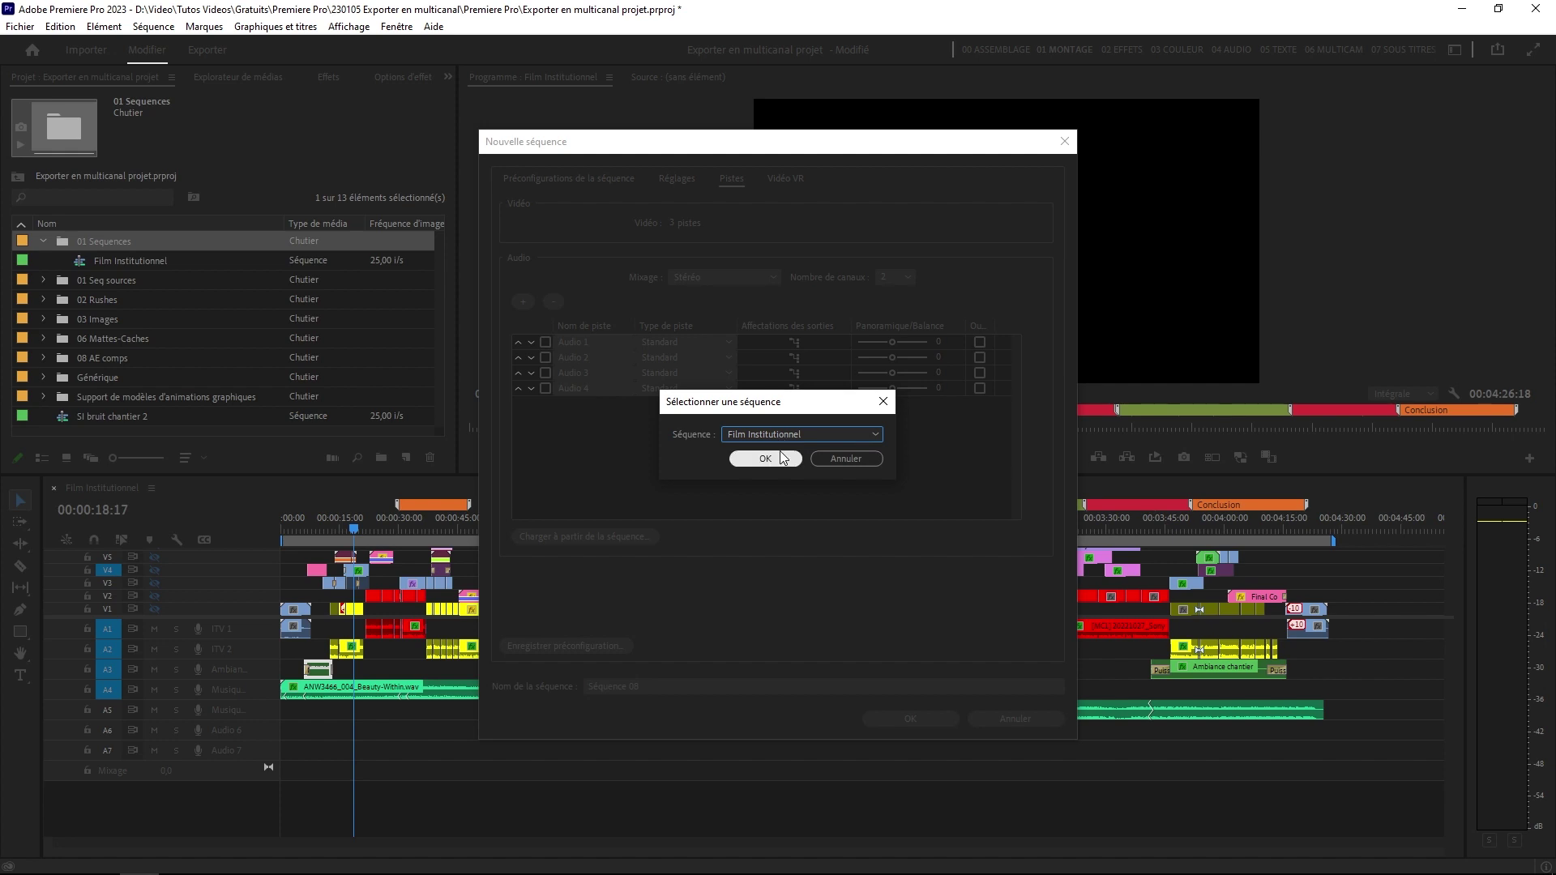
click(780, 458)
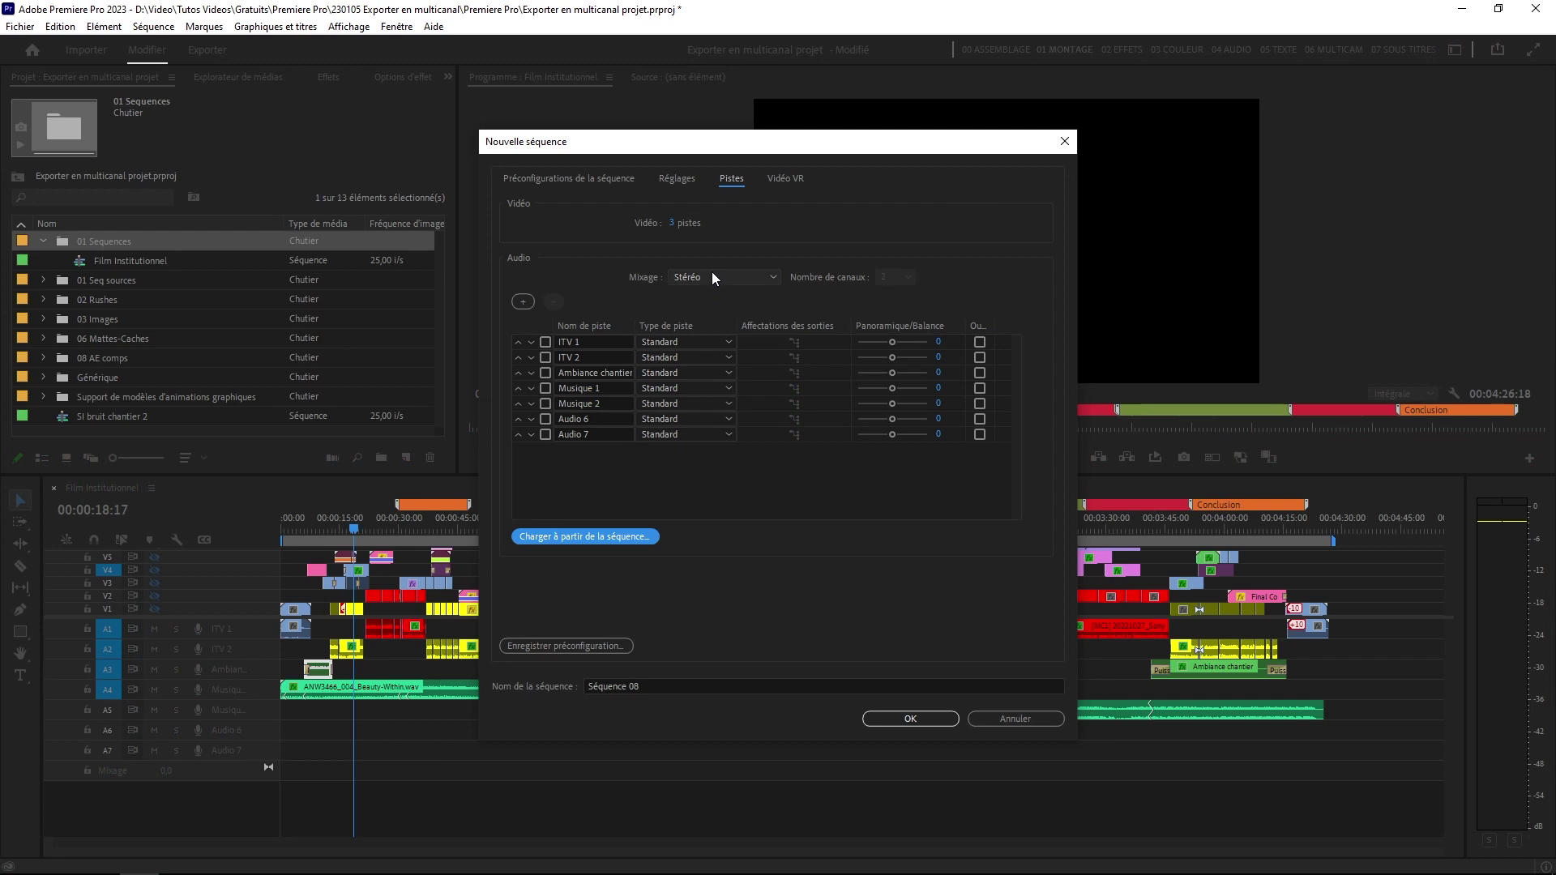
Set the sequence's audio mix to Multicanal with 10 channels and keep the ITV 1 output on channels 1-2
click(712, 273)
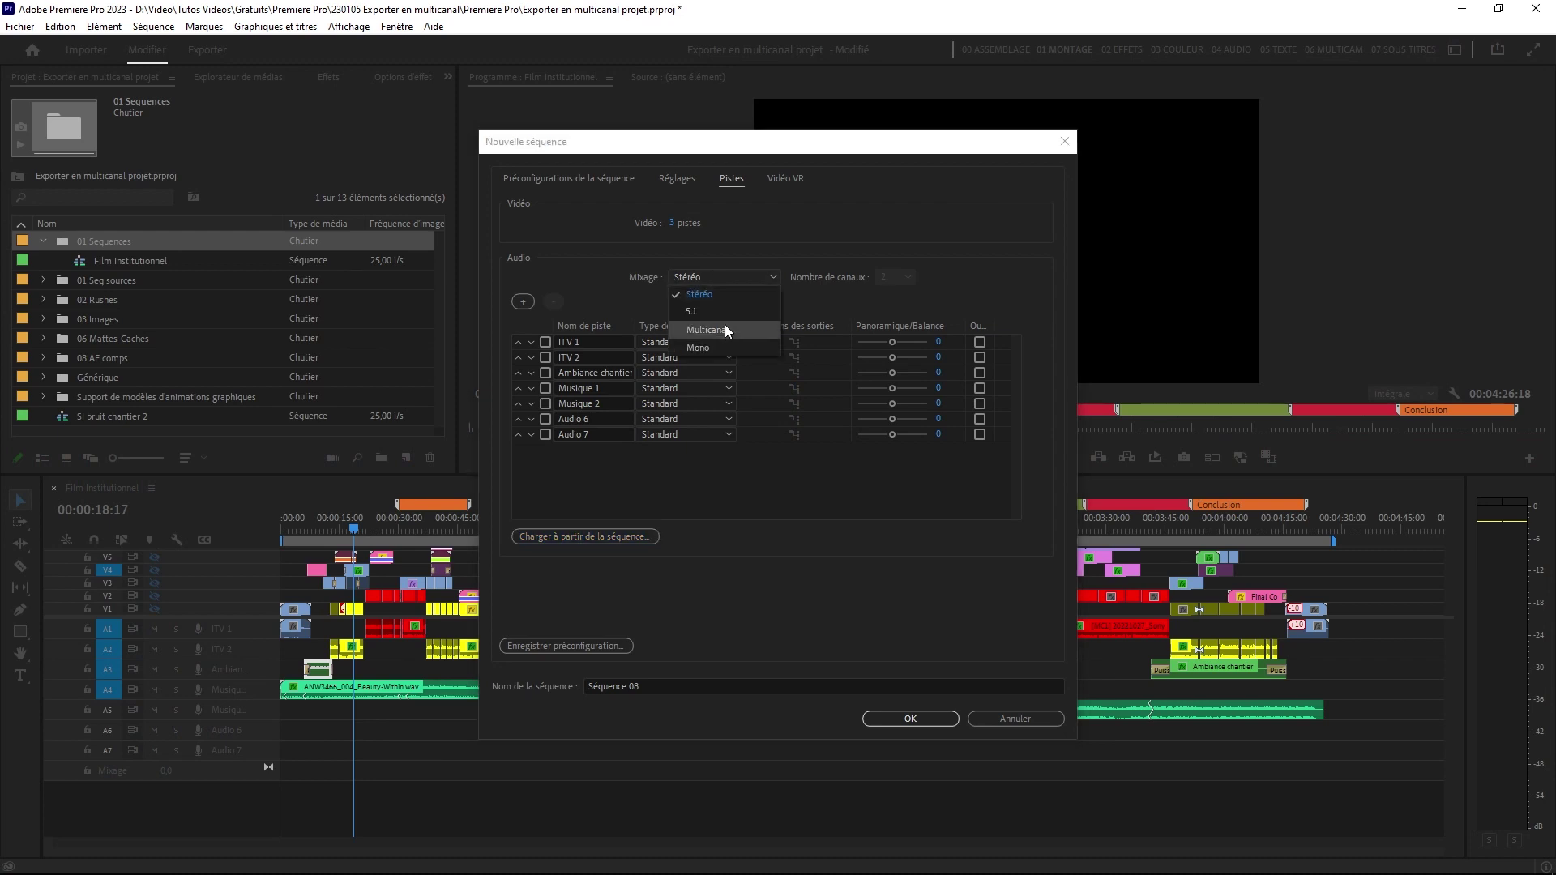
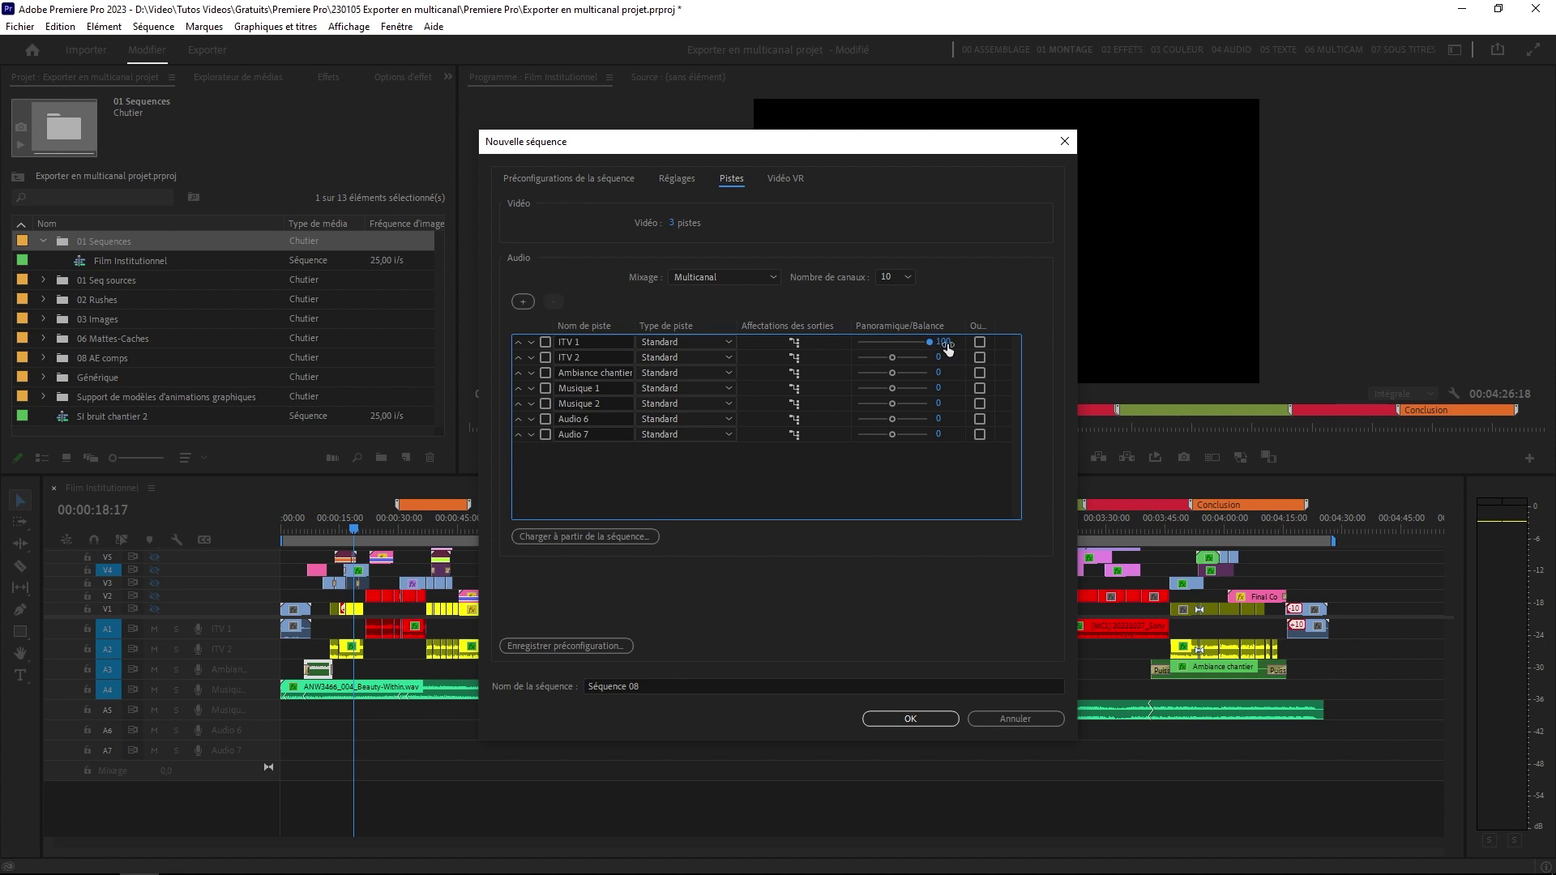
drag(930, 344, 854, 348)
click(795, 343)
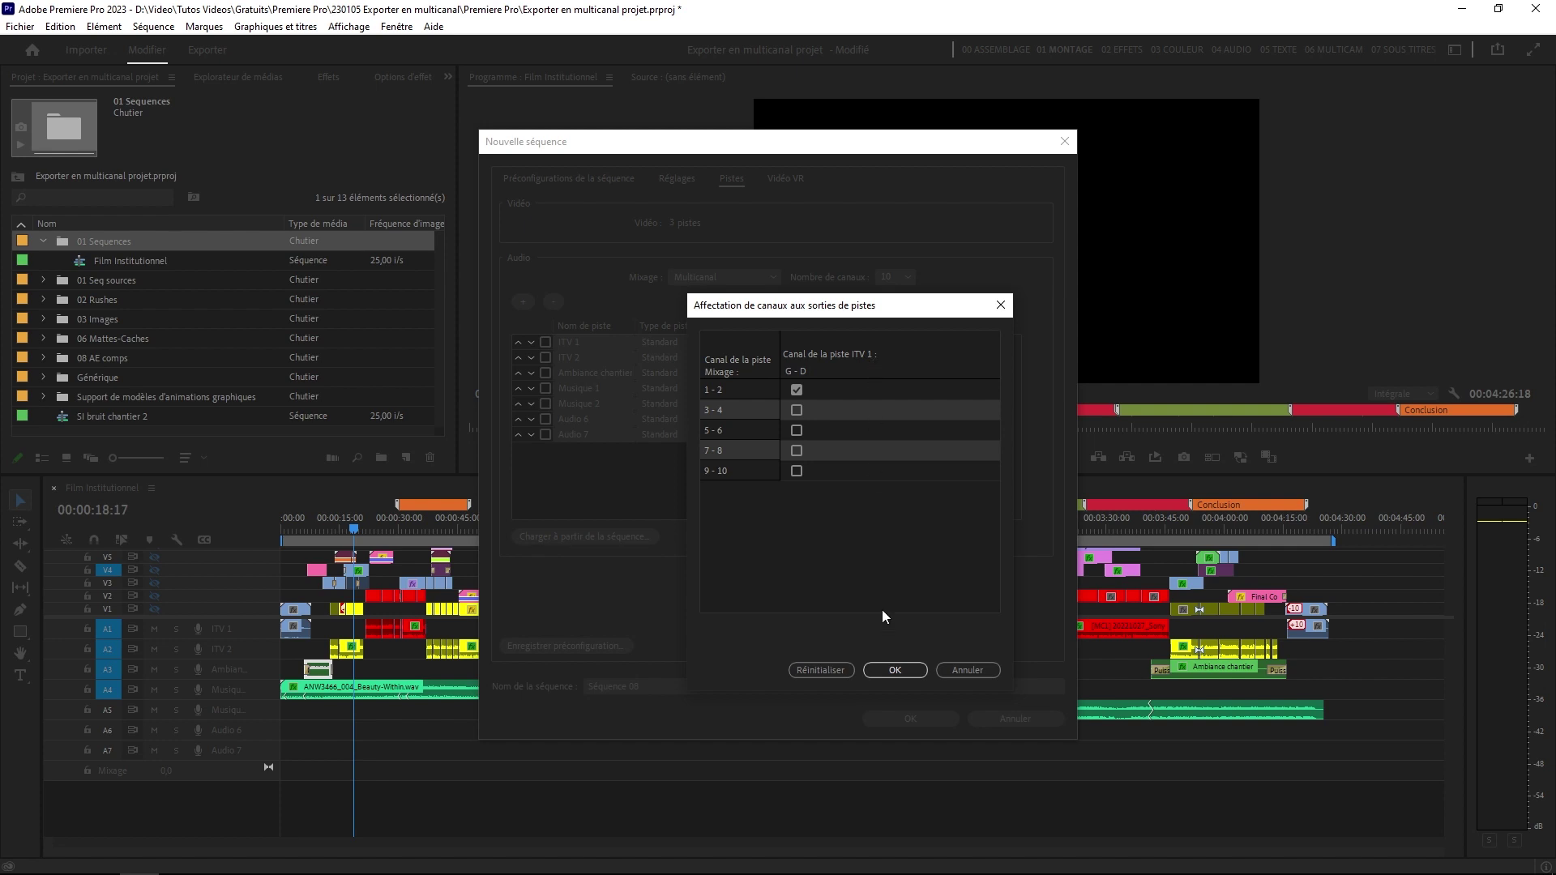
click(895, 671)
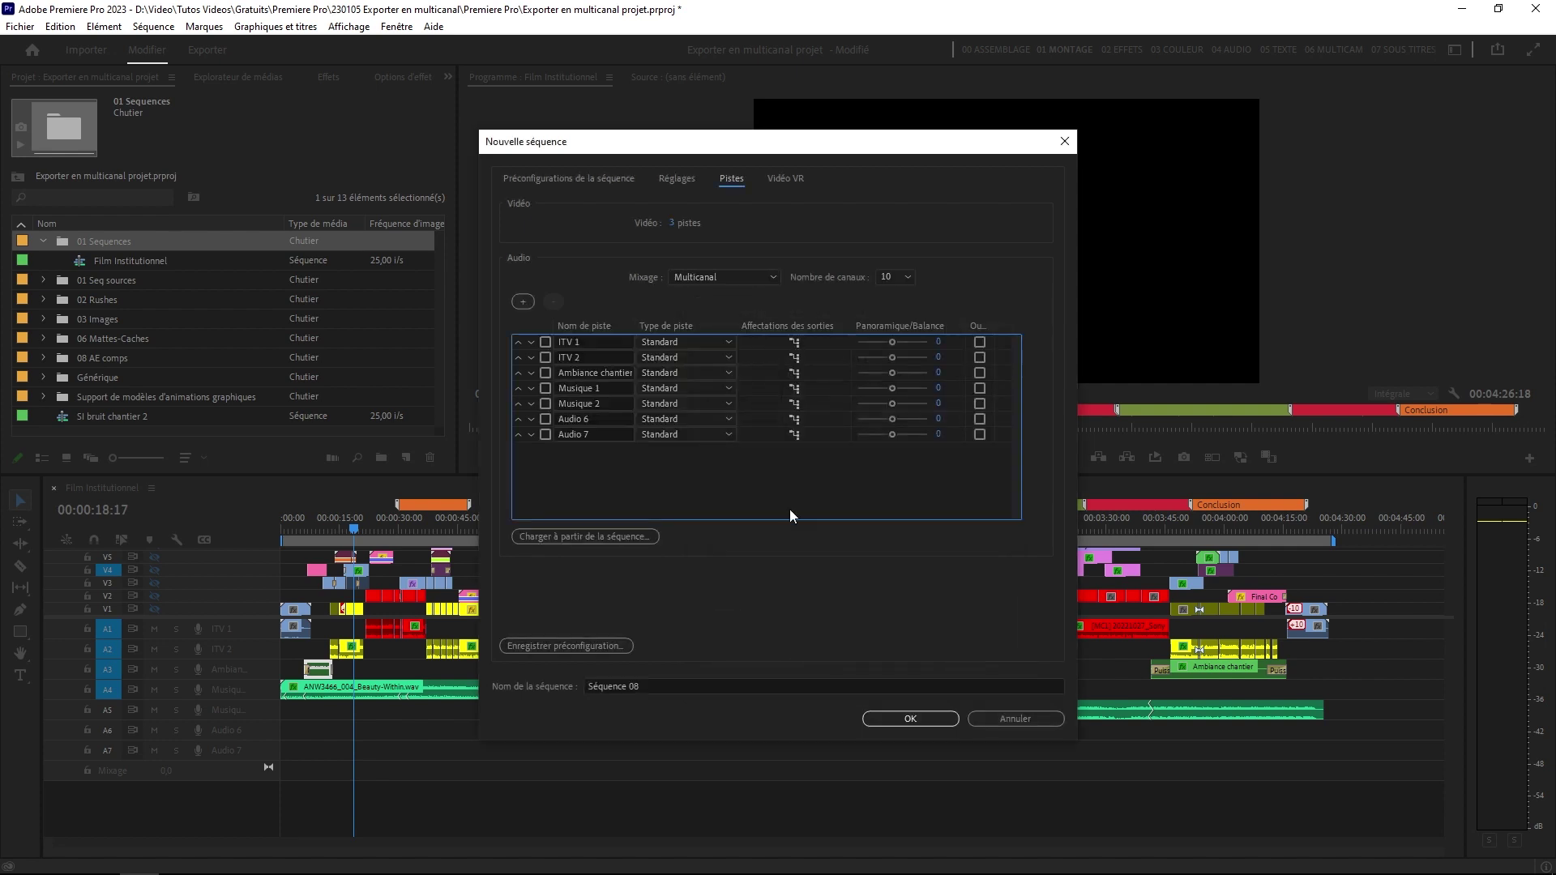
Assign the ITV 2 track output to mix channels 3-4 and the Ambiance chantier track output to channels 5-6
click(794, 358)
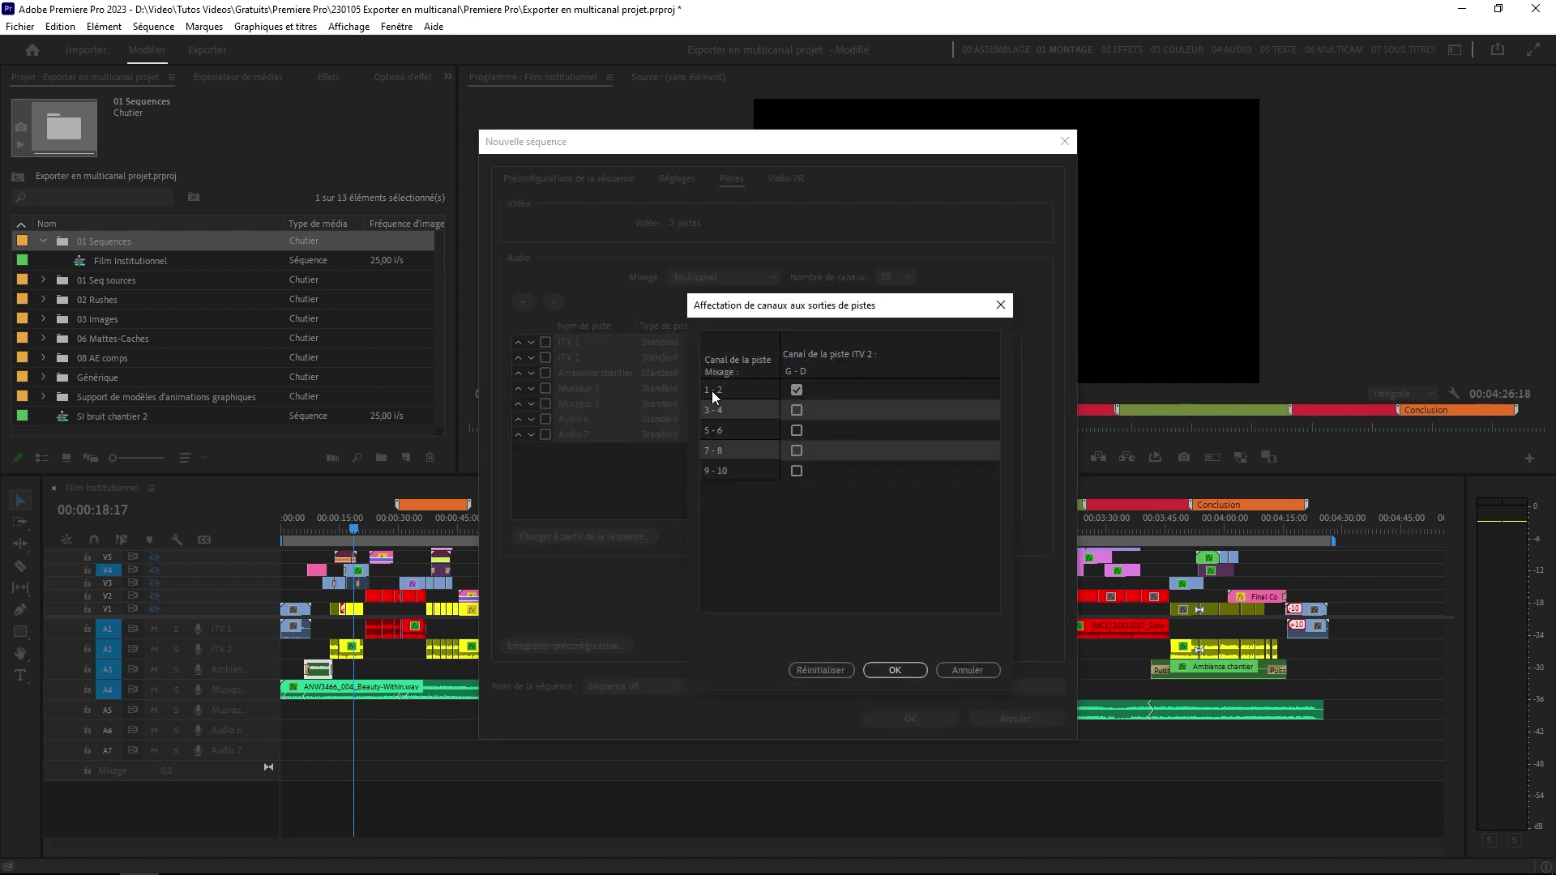
click(794, 403)
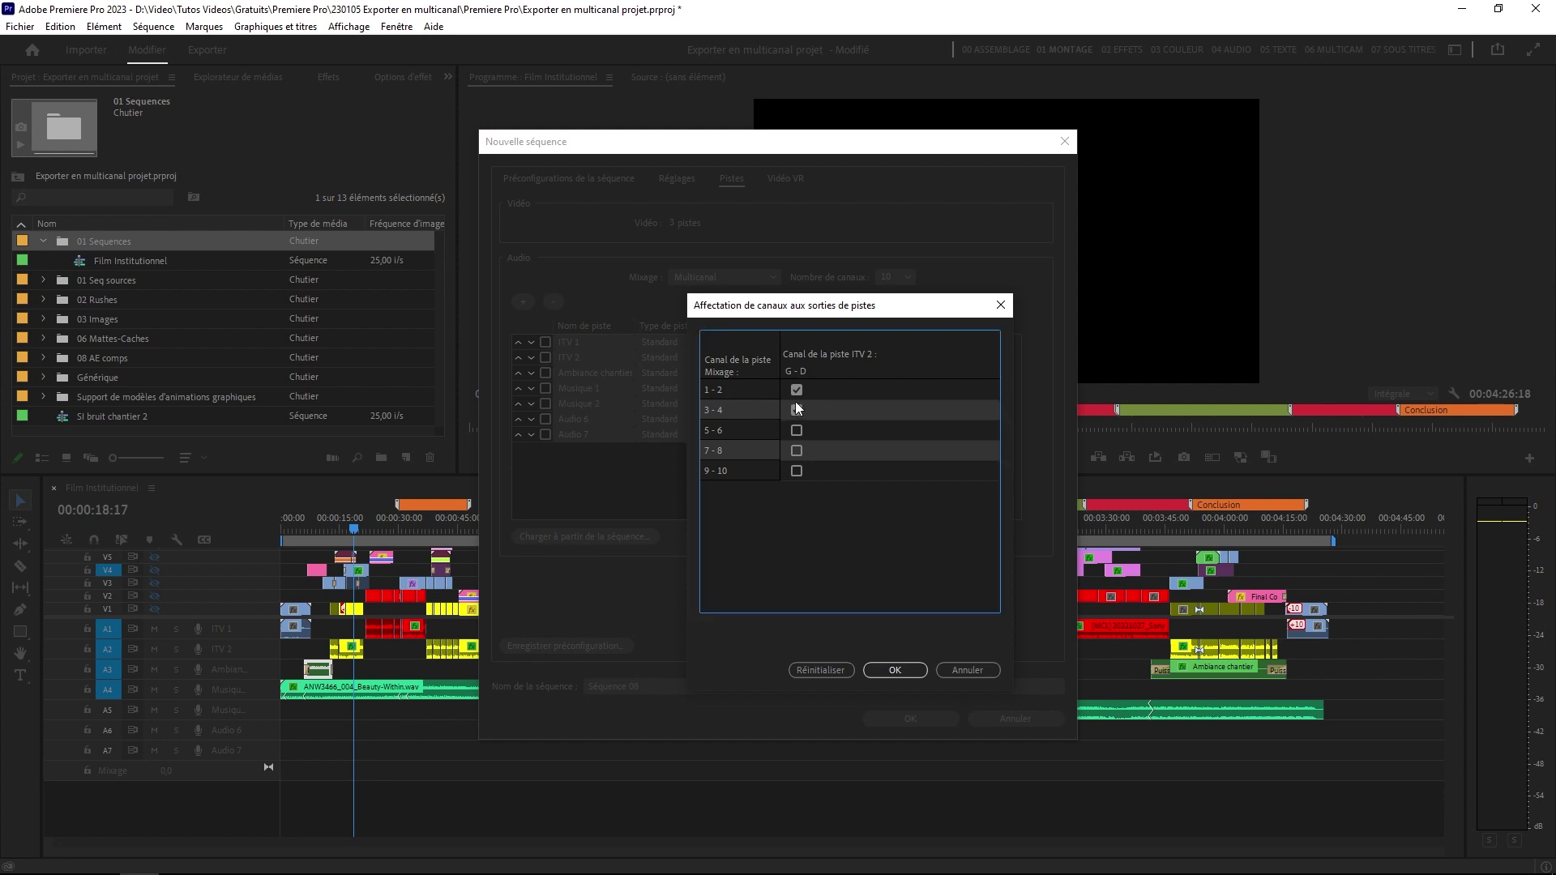
click(883, 664)
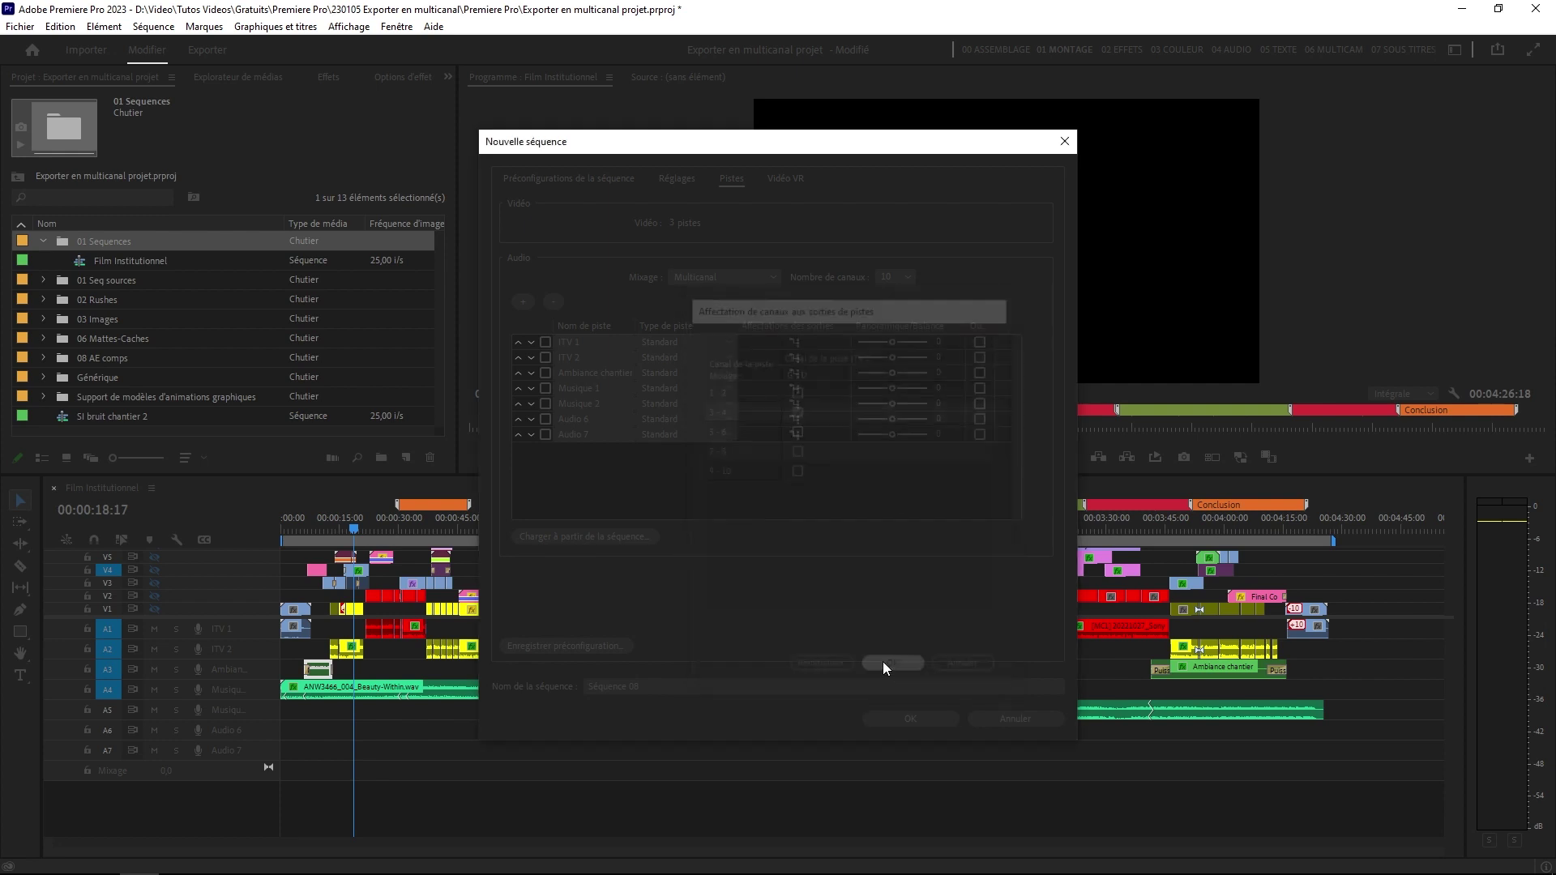
click(795, 373)
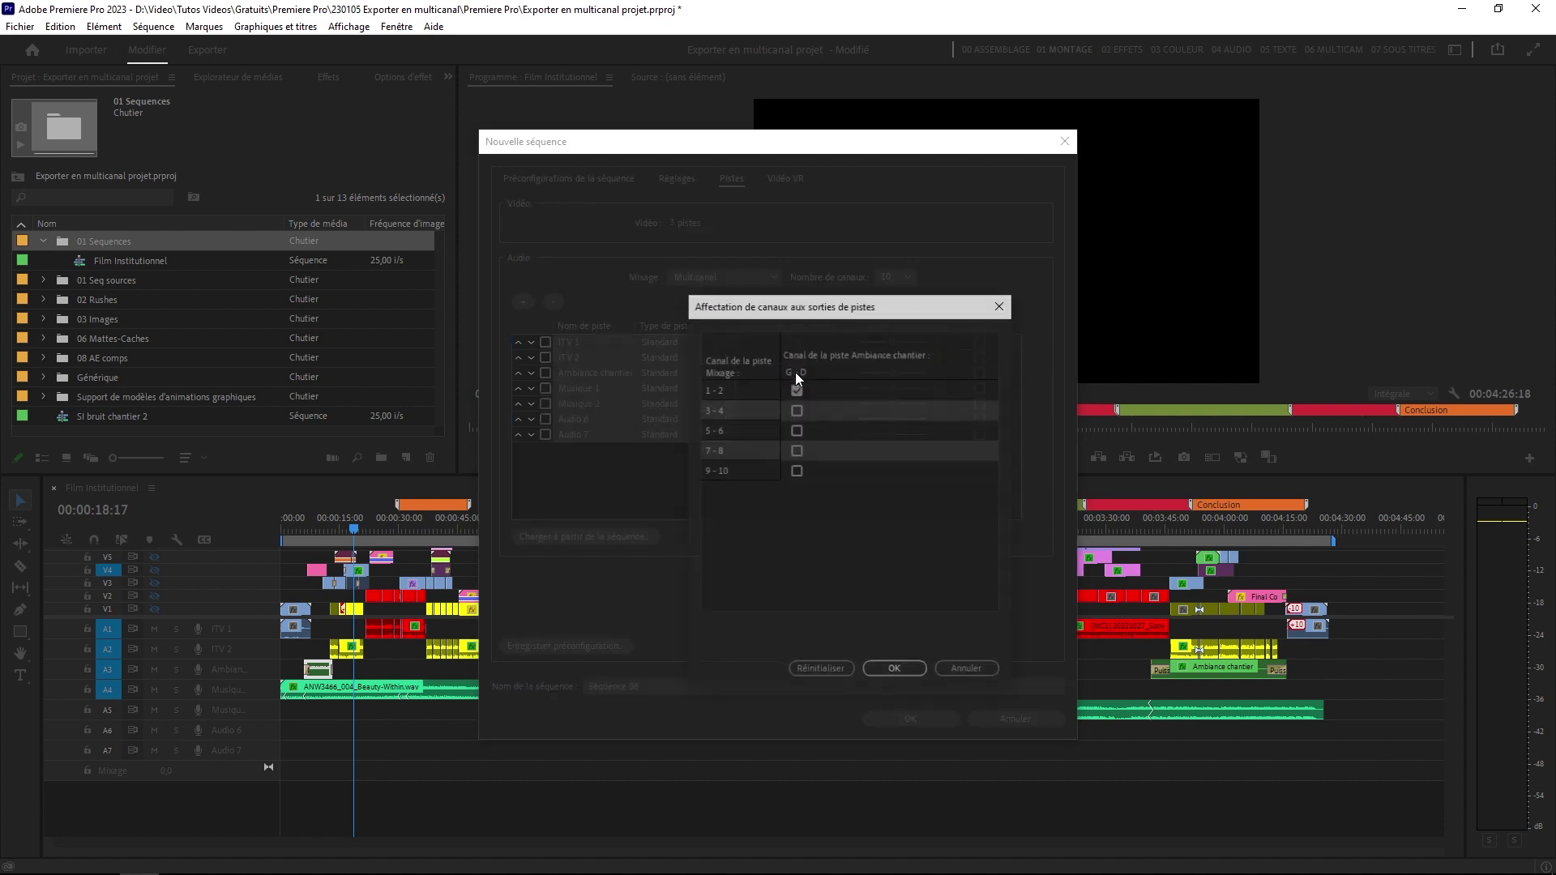
click(796, 431)
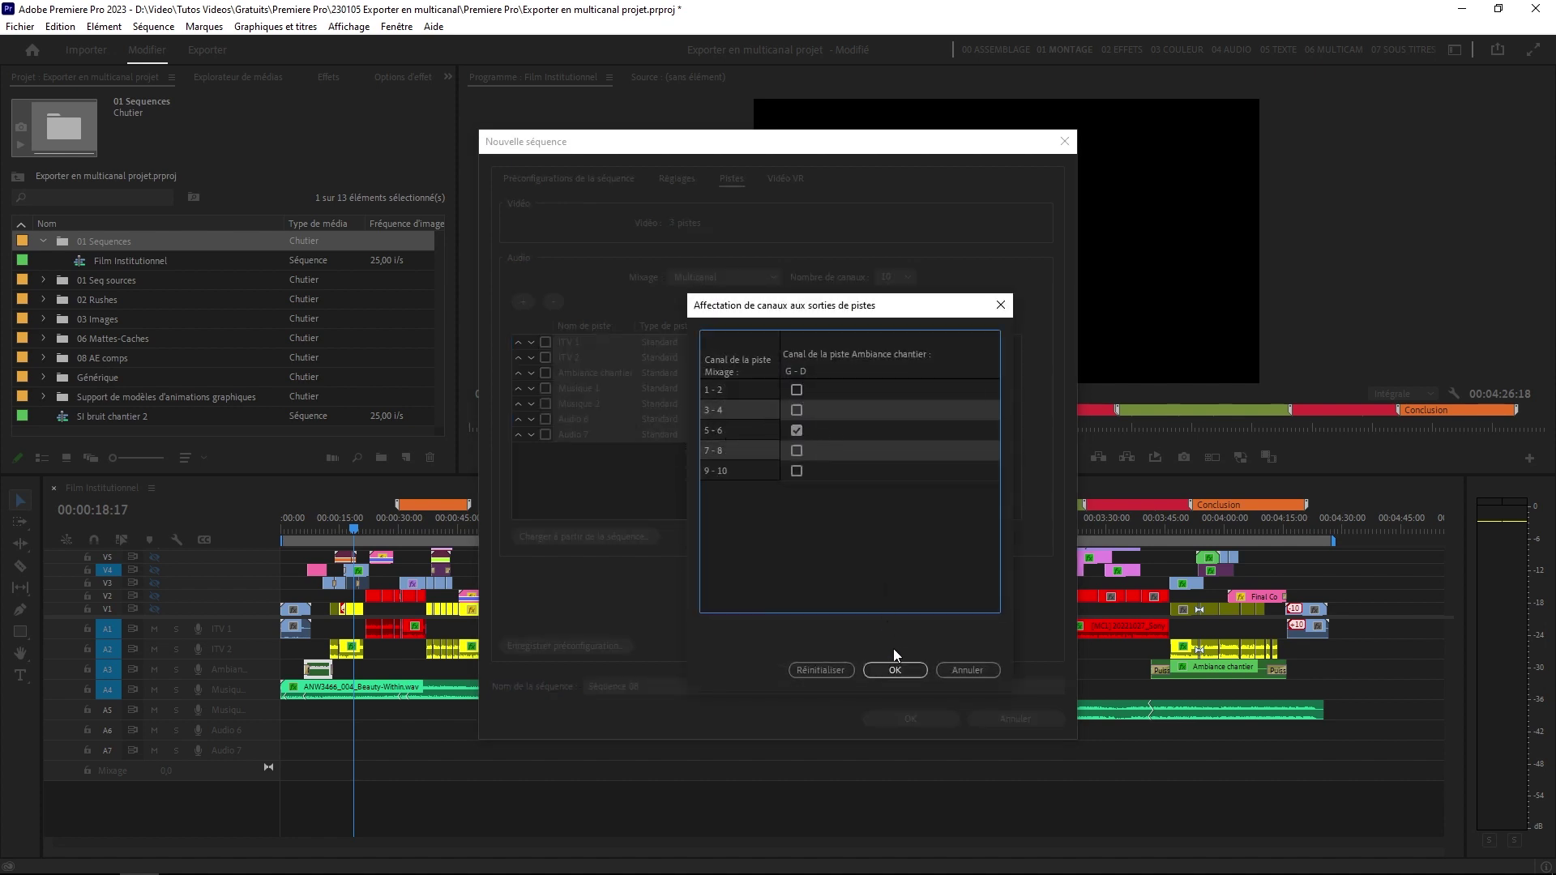
click(895, 668)
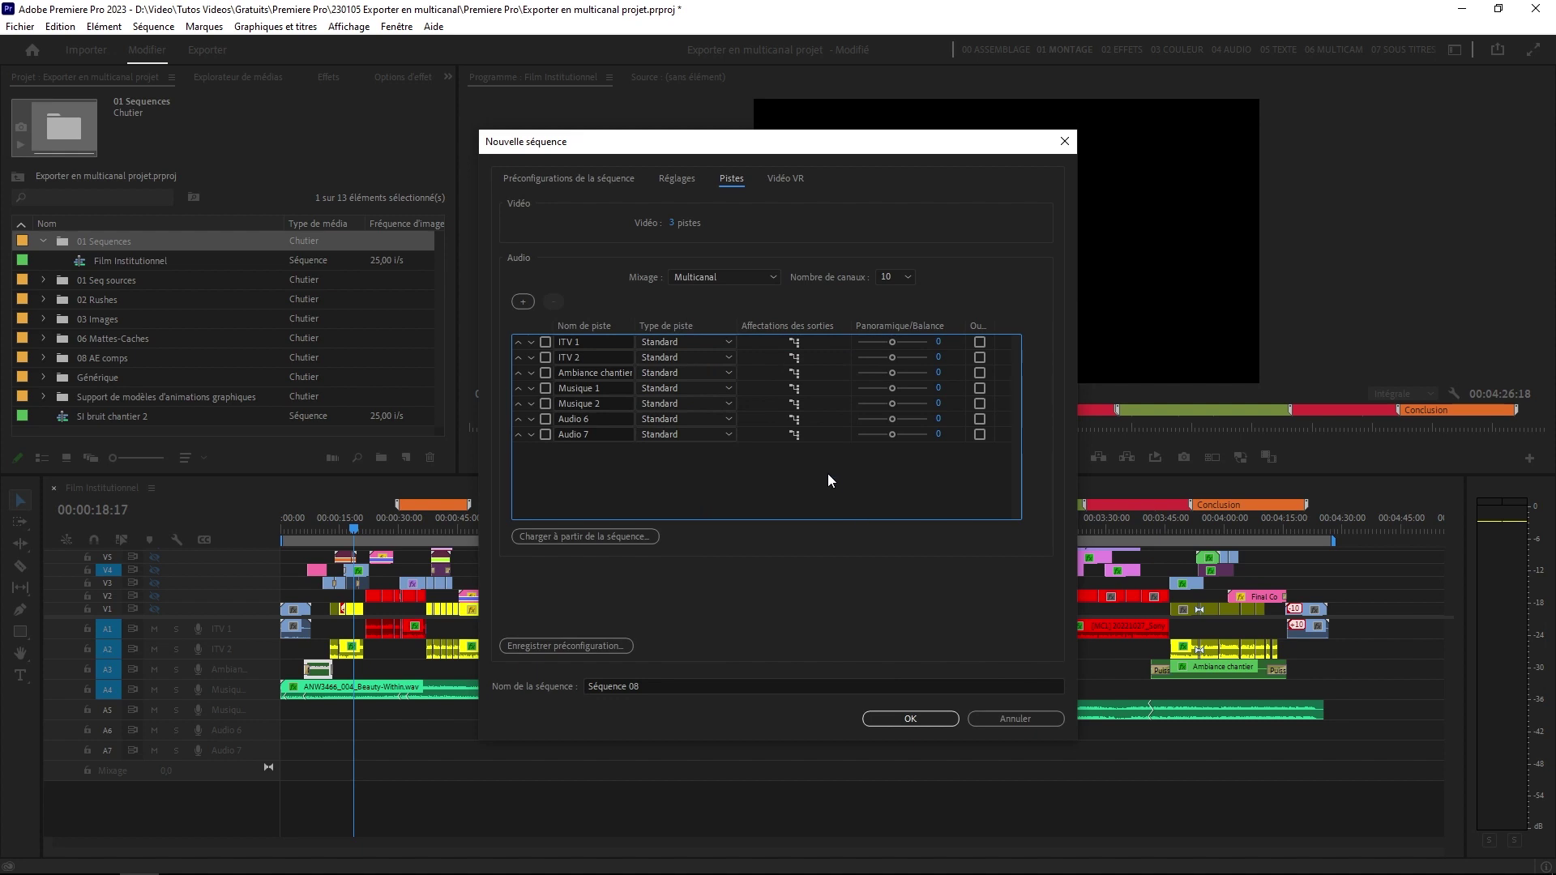
Assign the Musique 1 track output to mix channels 7-8
click(794, 386)
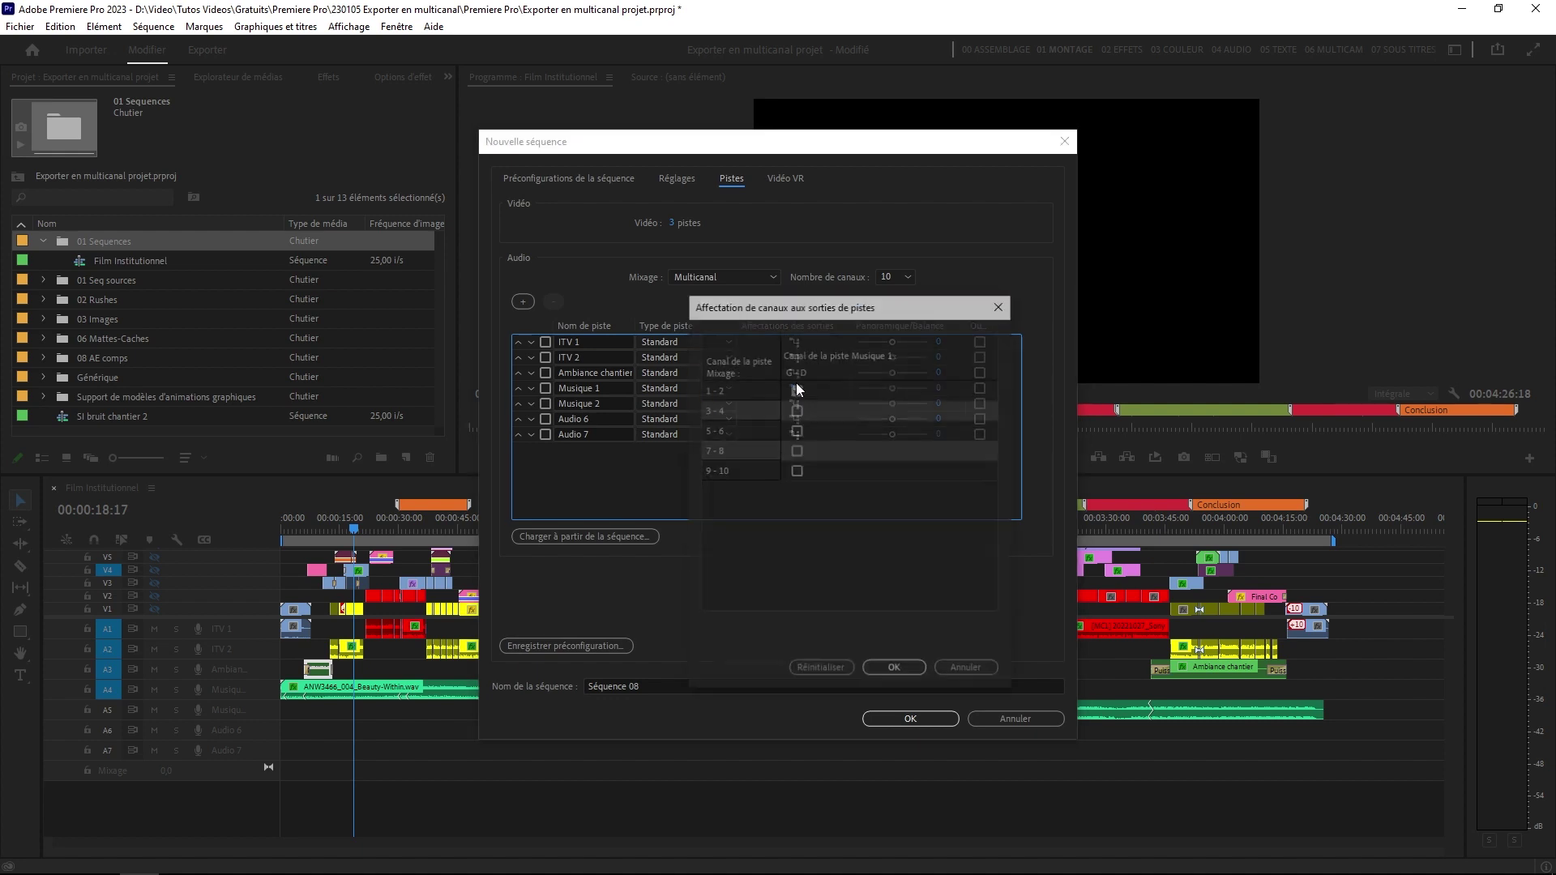
click(796, 451)
key(Return)
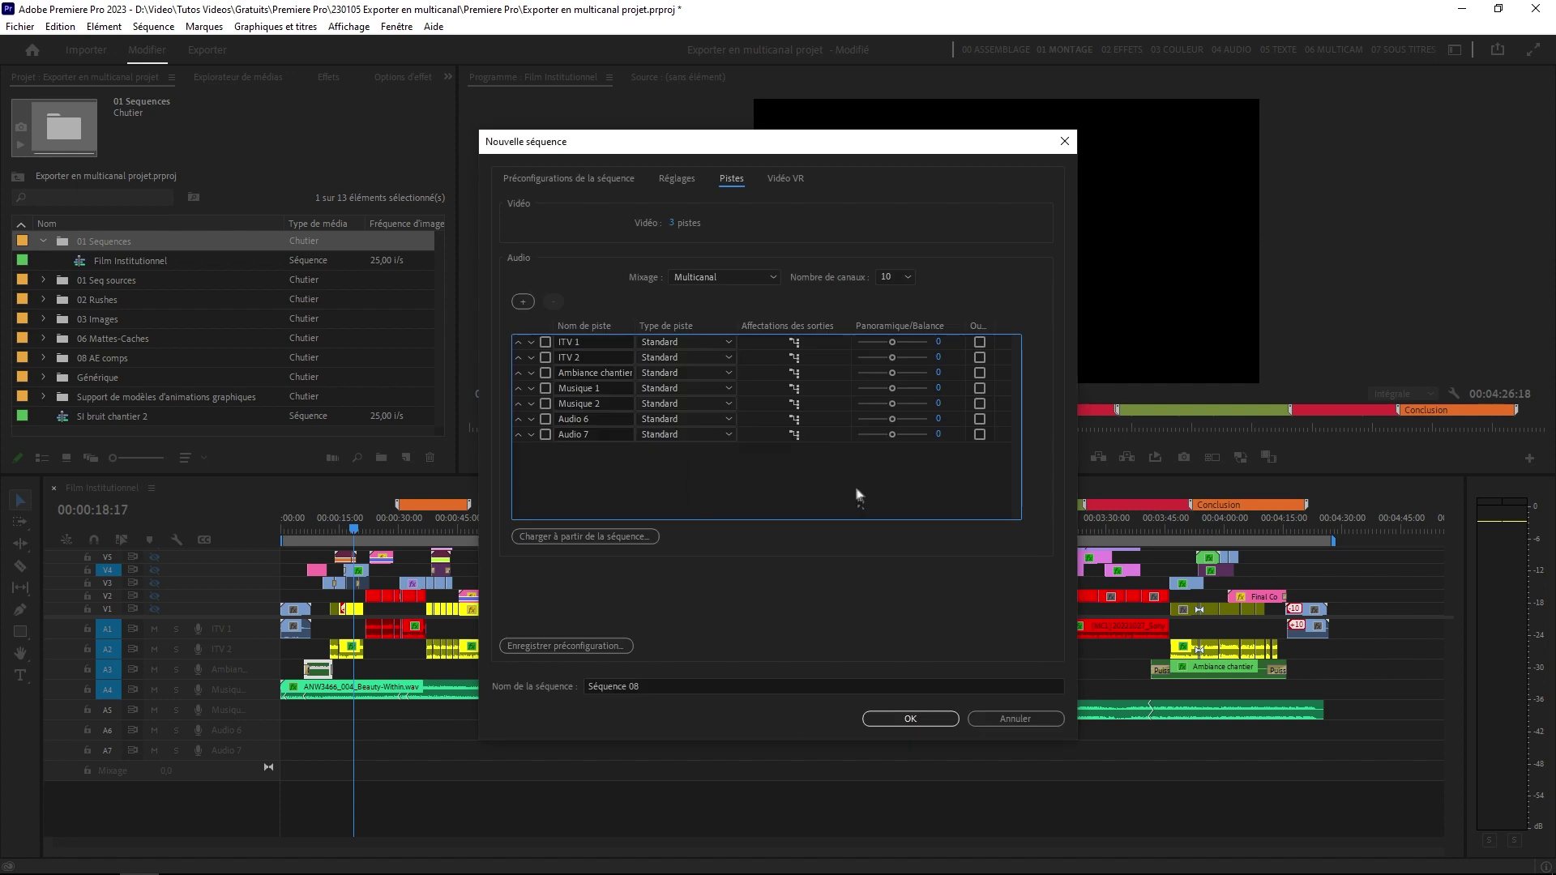
Assign the Musique 2 track output to mix channels 9-10 and create the sequence under the name Seq Multicanal
click(794, 405)
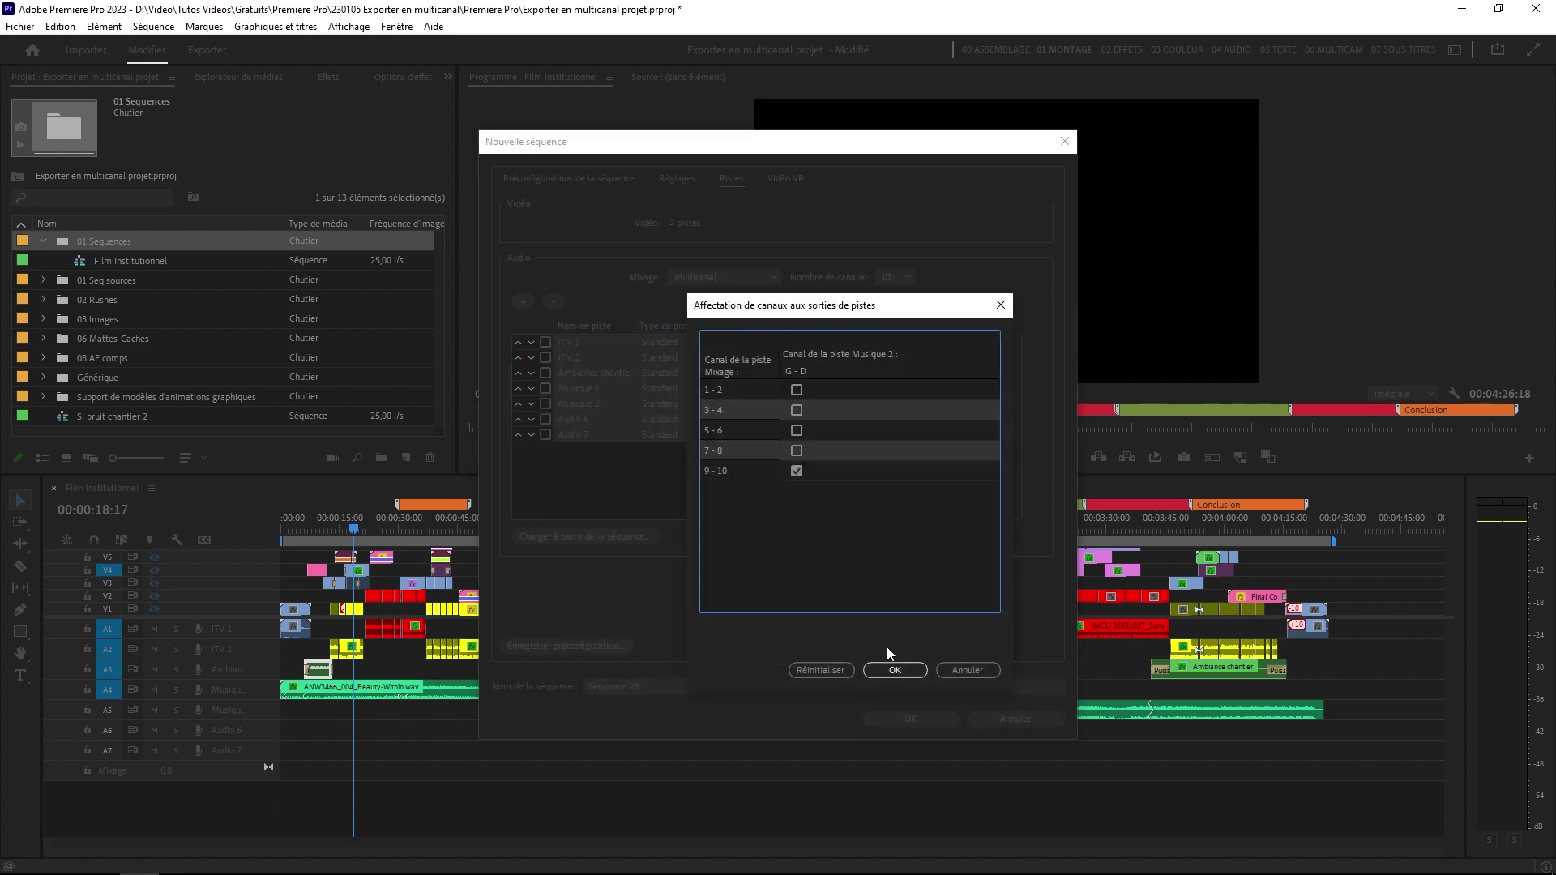
click(895, 671)
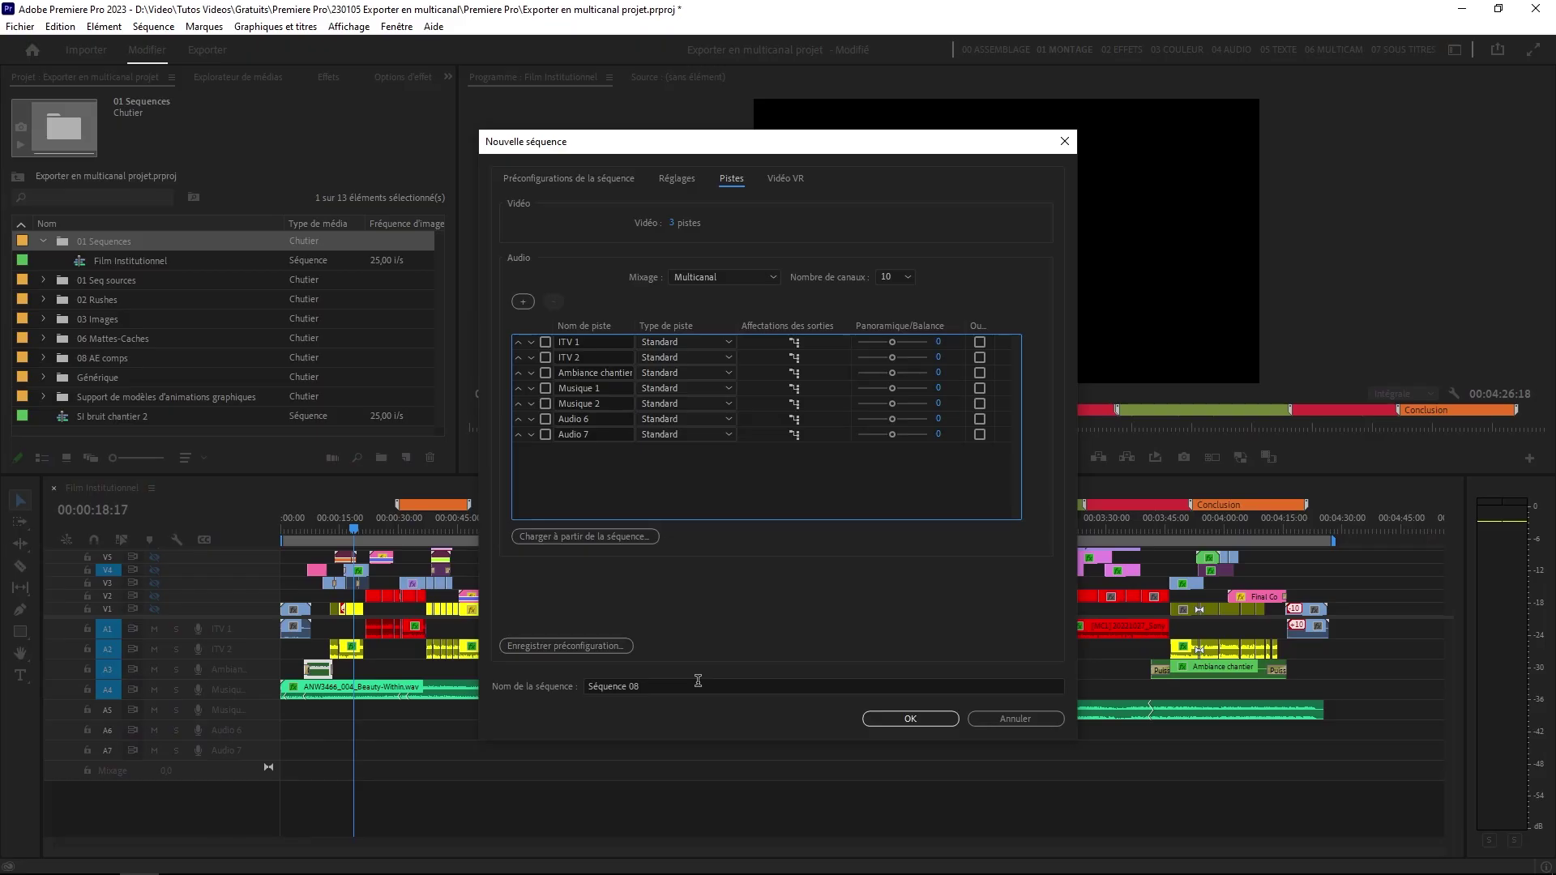
click(697, 685)
text(Seq Multicanal)
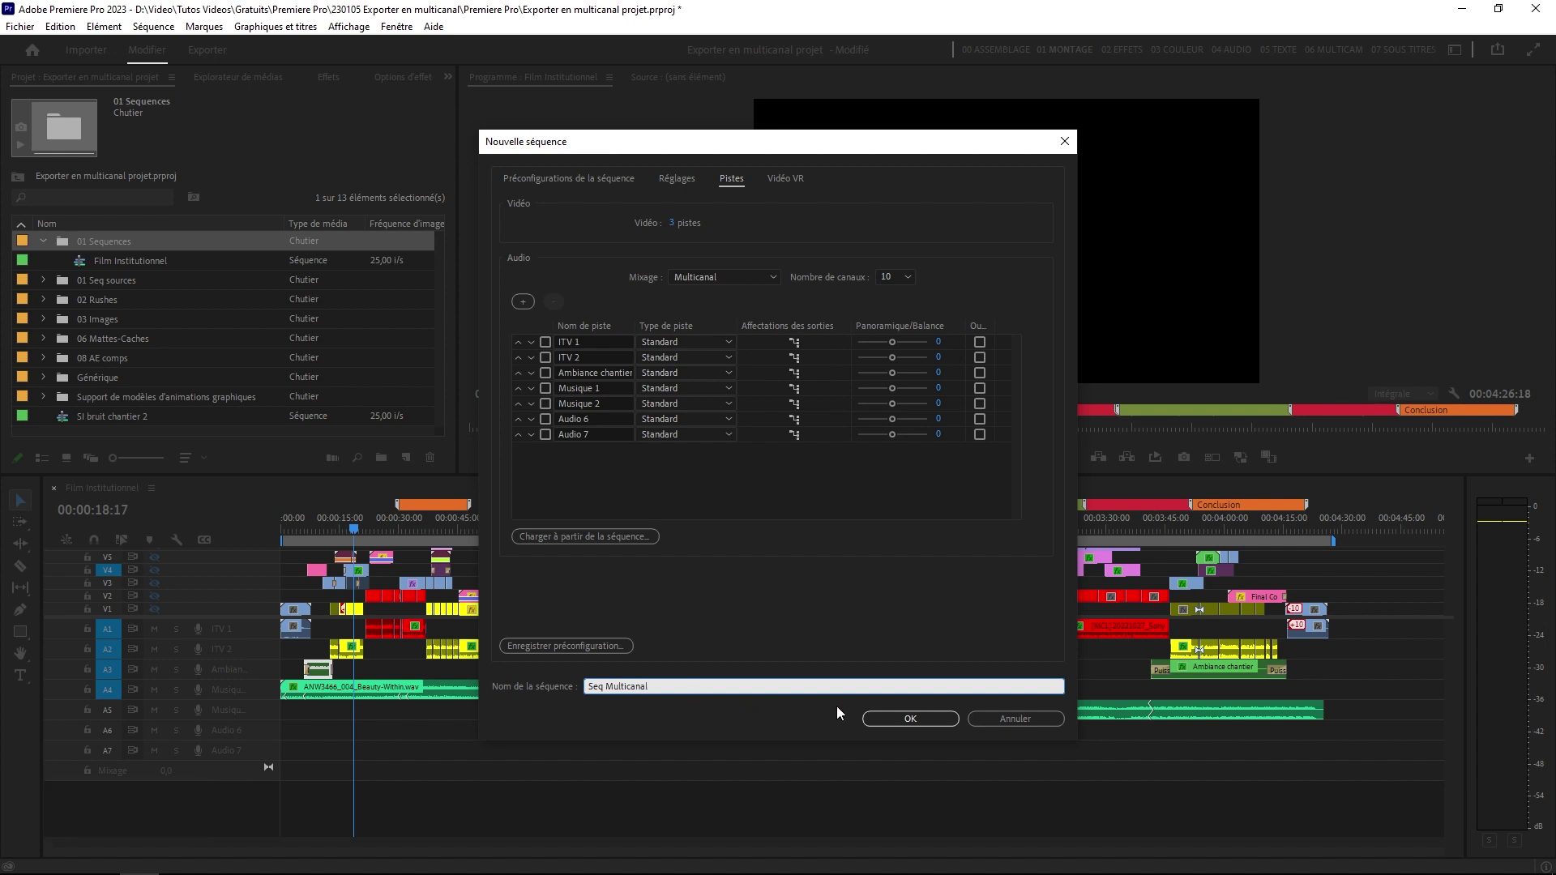
click(883, 716)
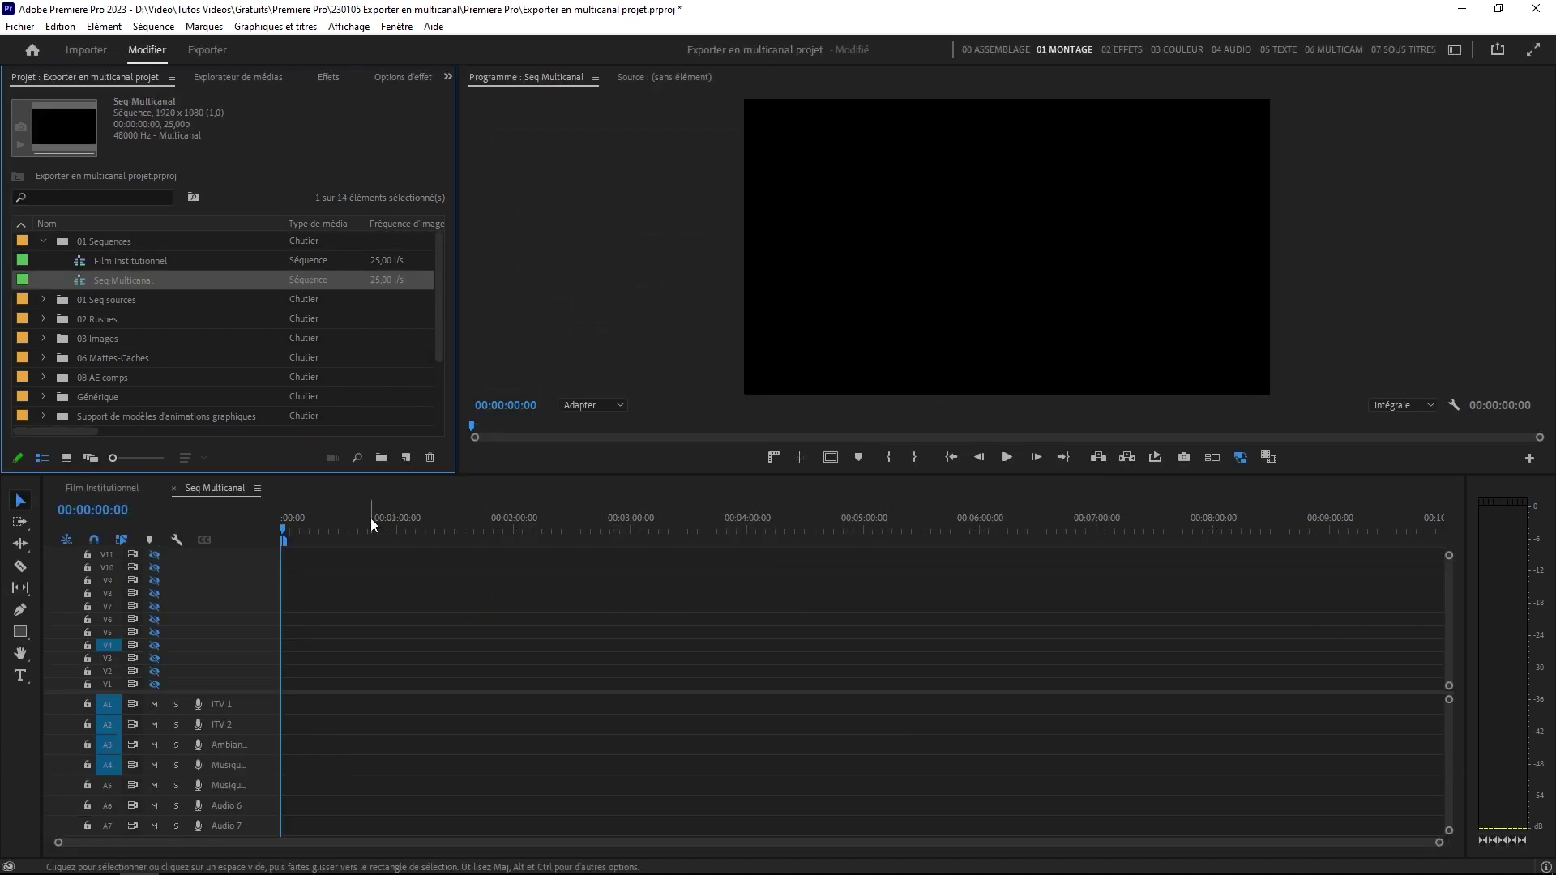
Copy all clips from the Film Institutionnel sequence and paste them at the start of Seq Multicanal
drag(1465, 822, 1274, 822)
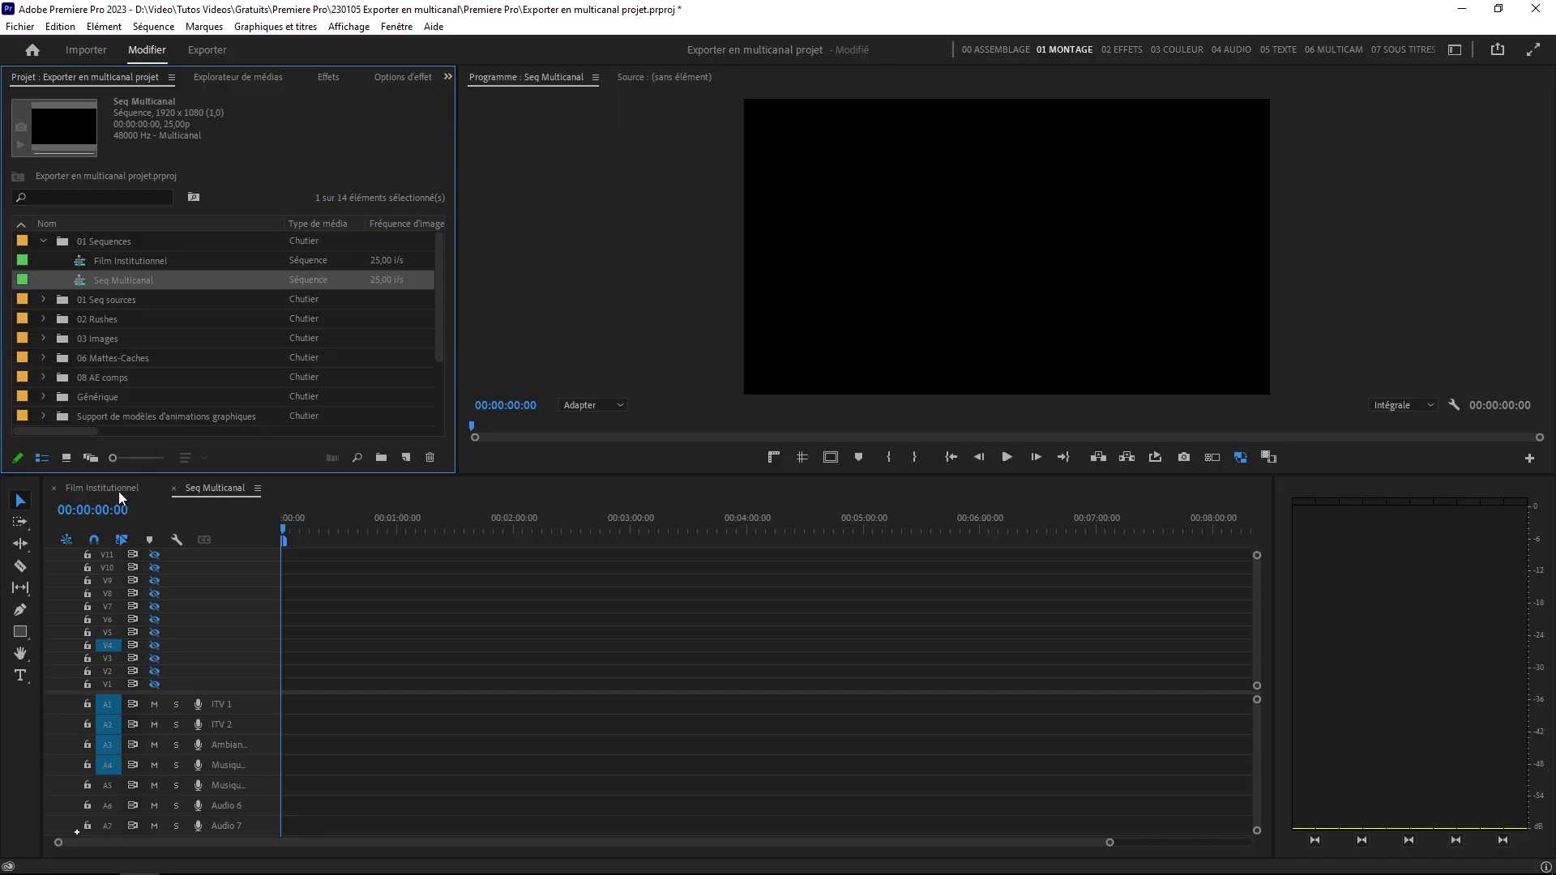
click(122, 487)
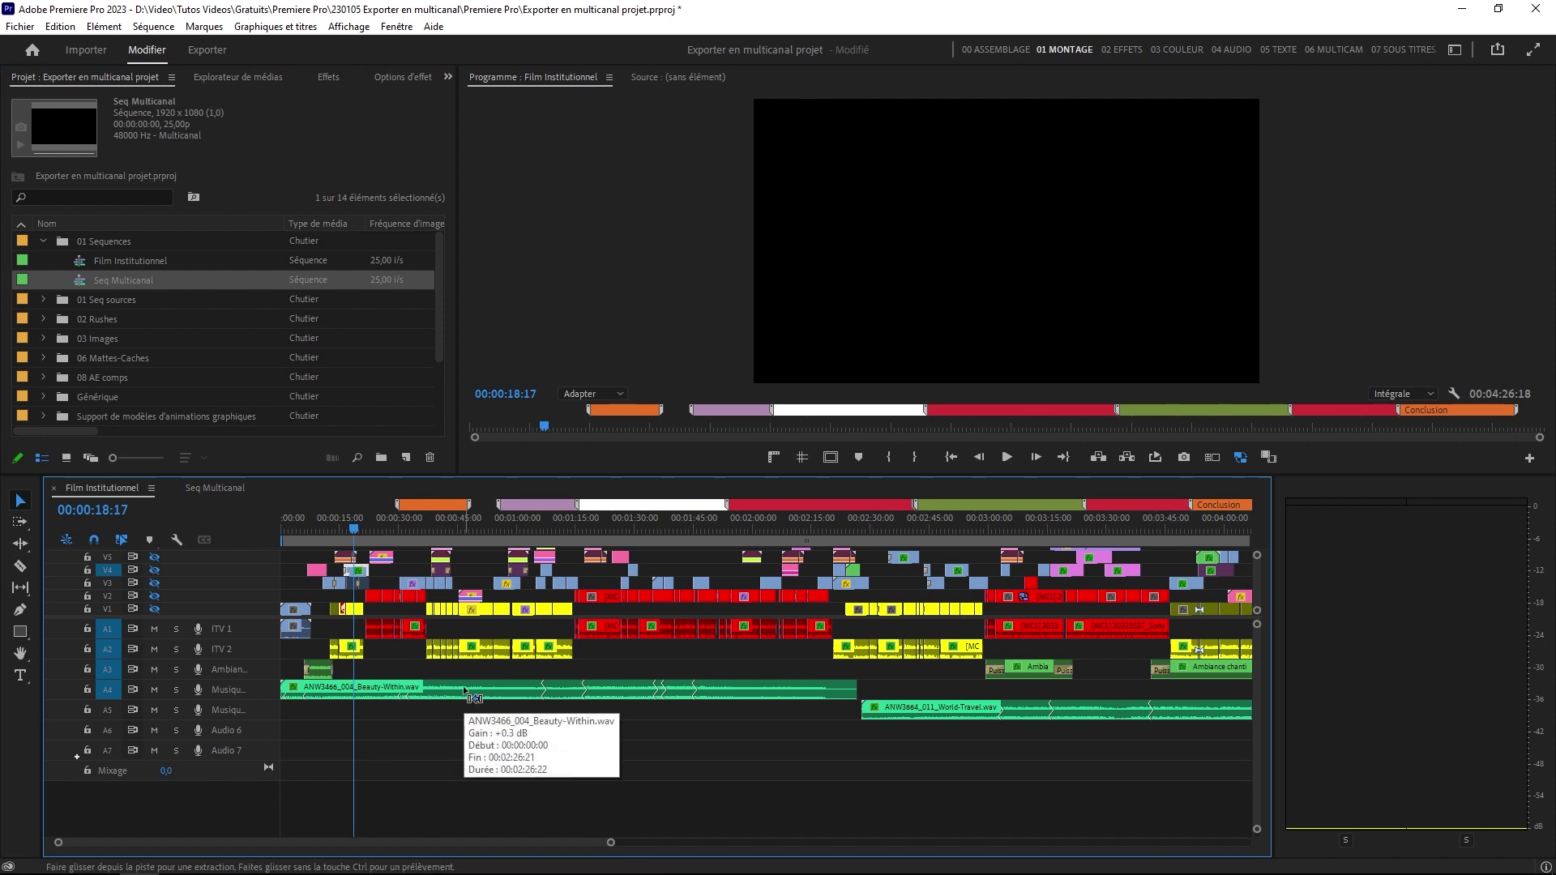
key(ctrl+a)
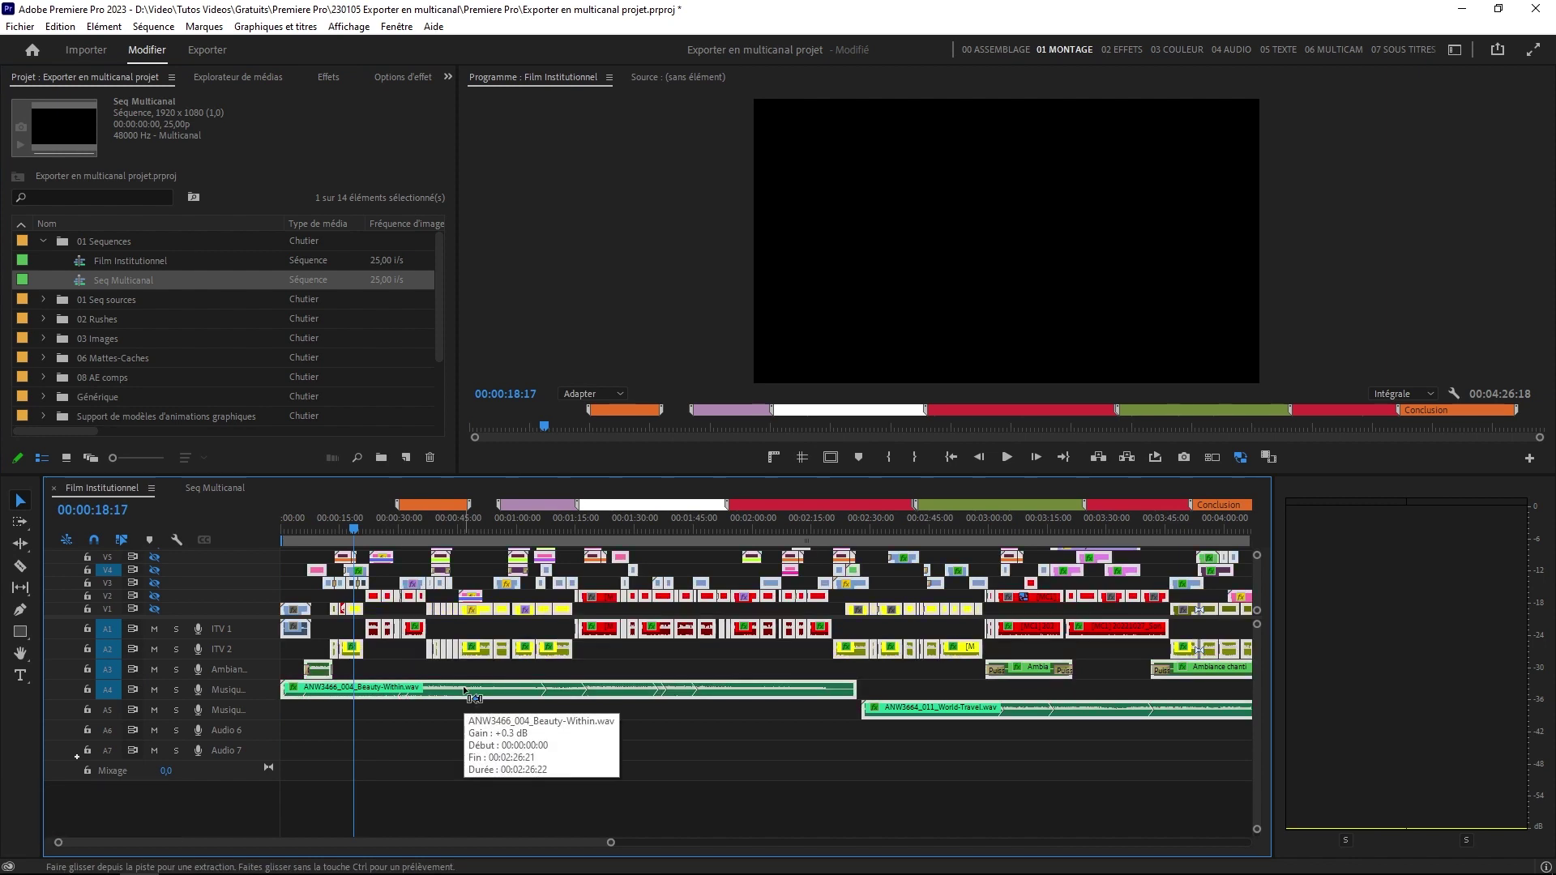
key(ctrl+c)
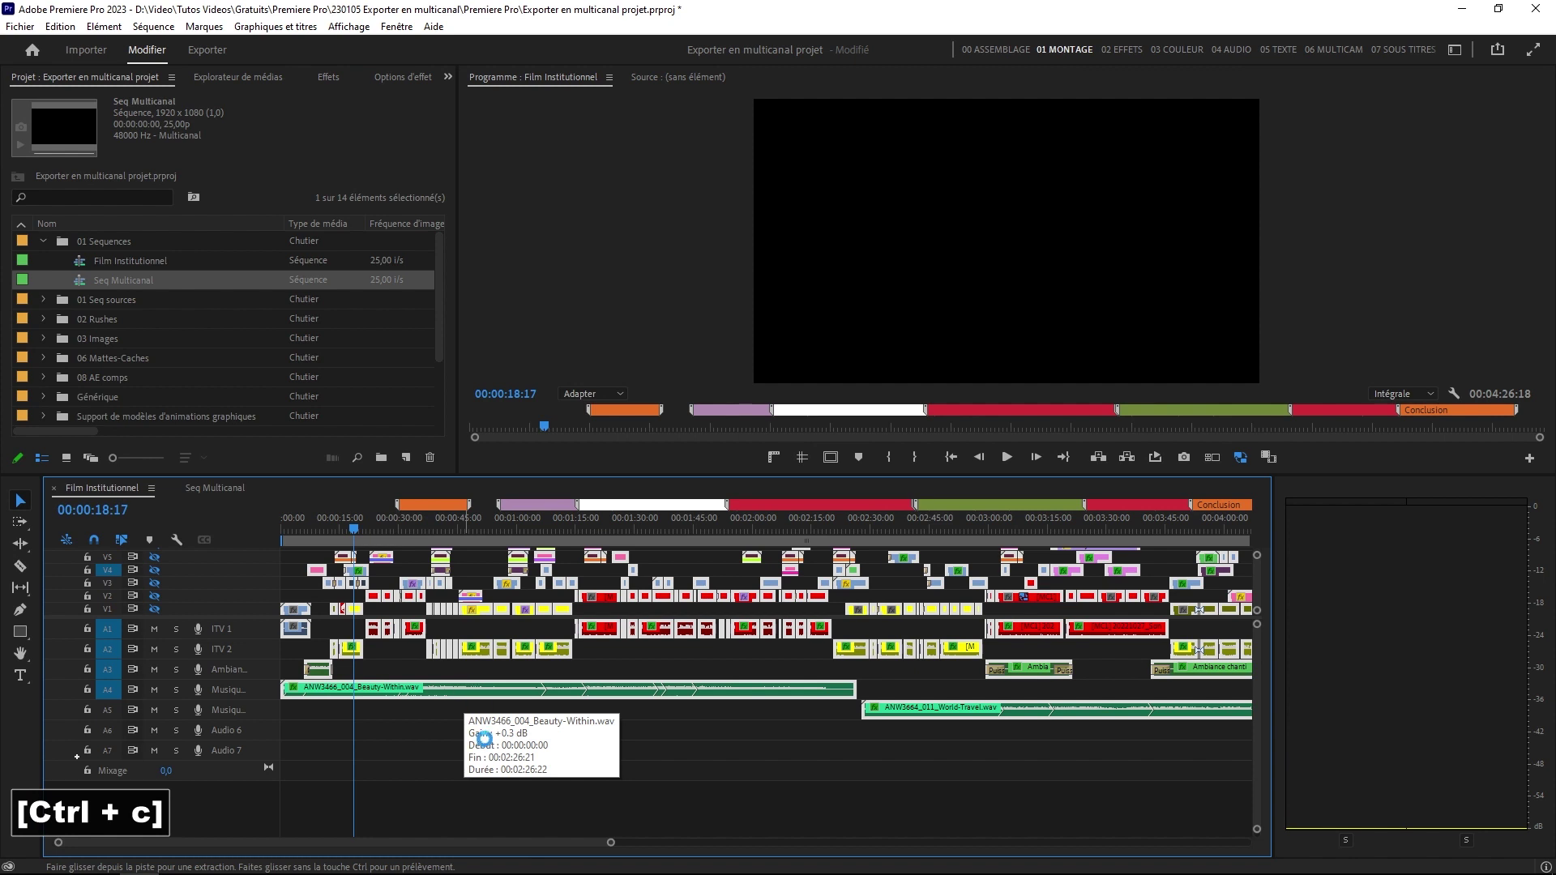
click(216, 488)
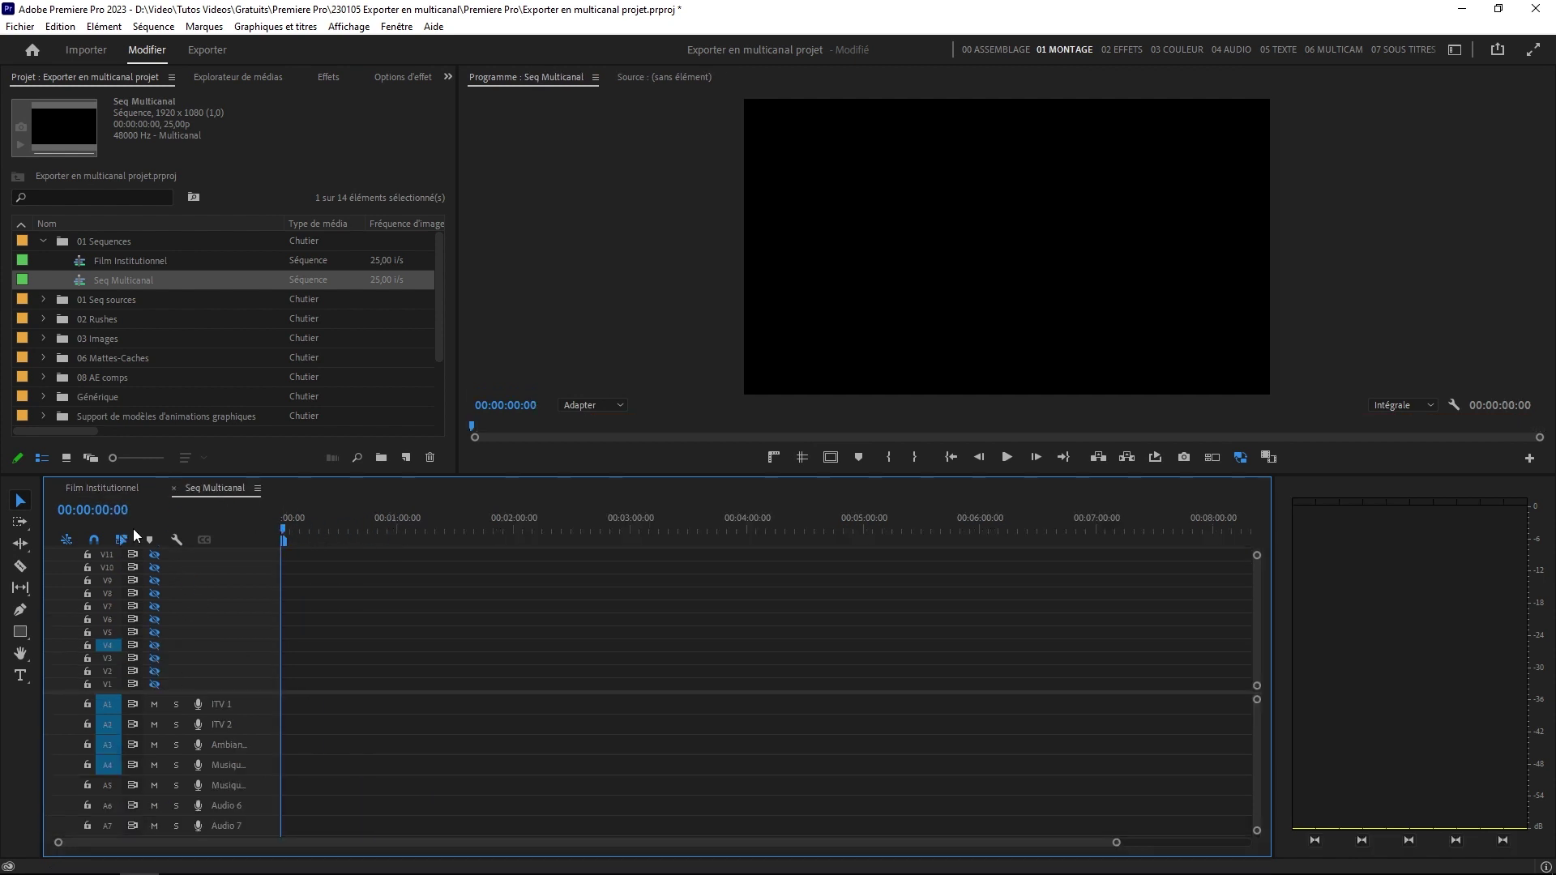
key(ctrl+v)
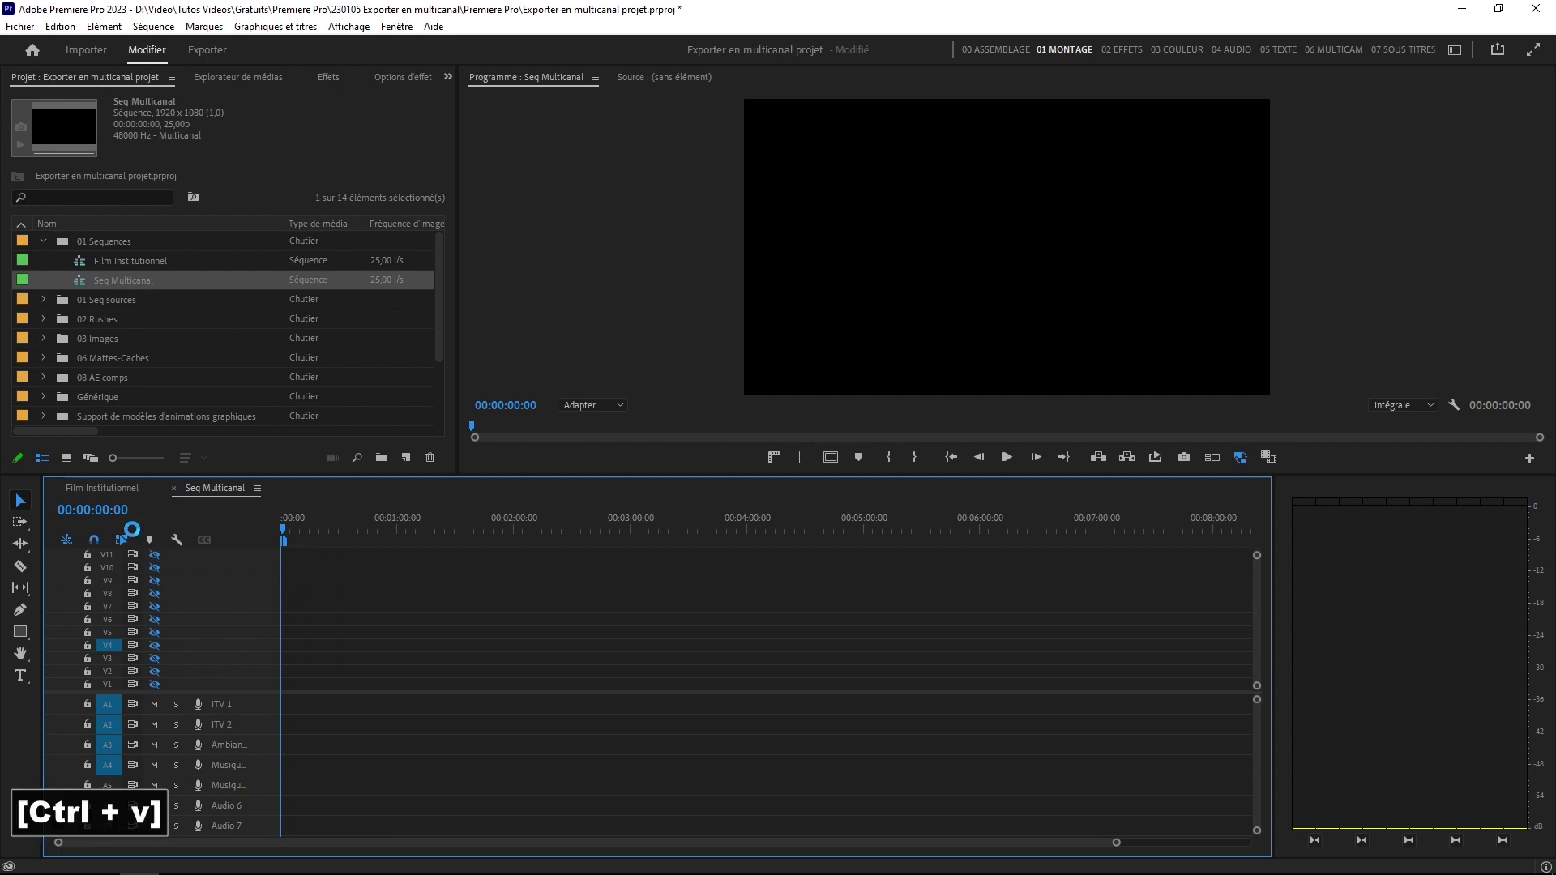
click(919, 770)
Play Seq Multicanal from about 00:00:39 and monitor channel pairs 3-4, 7-8 and 9-10 separately
drag(794, 533, 355, 556)
key(space)
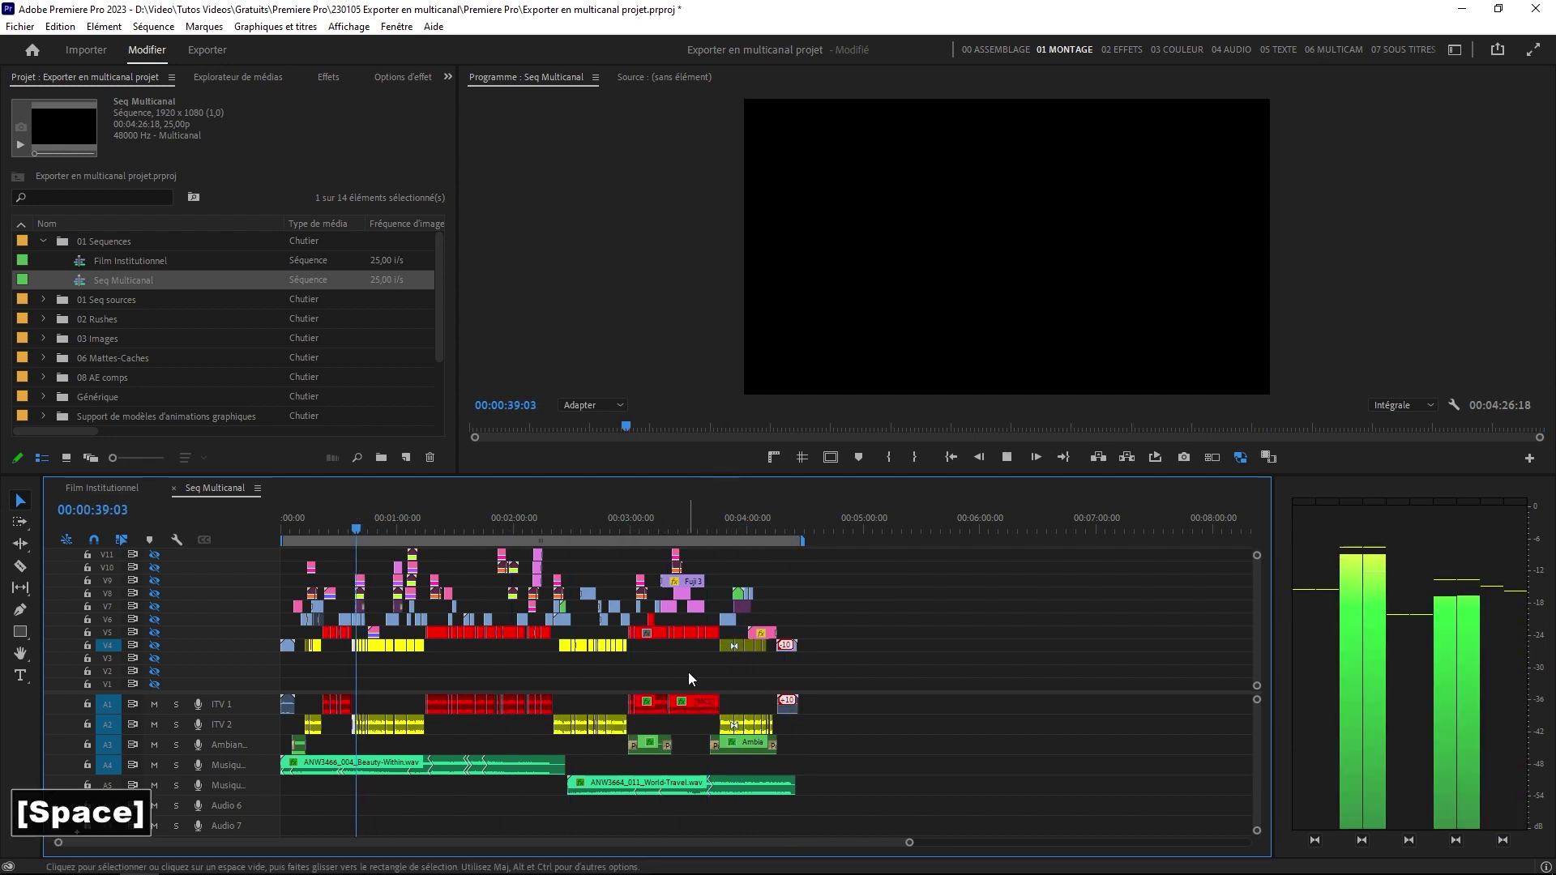
key(space)
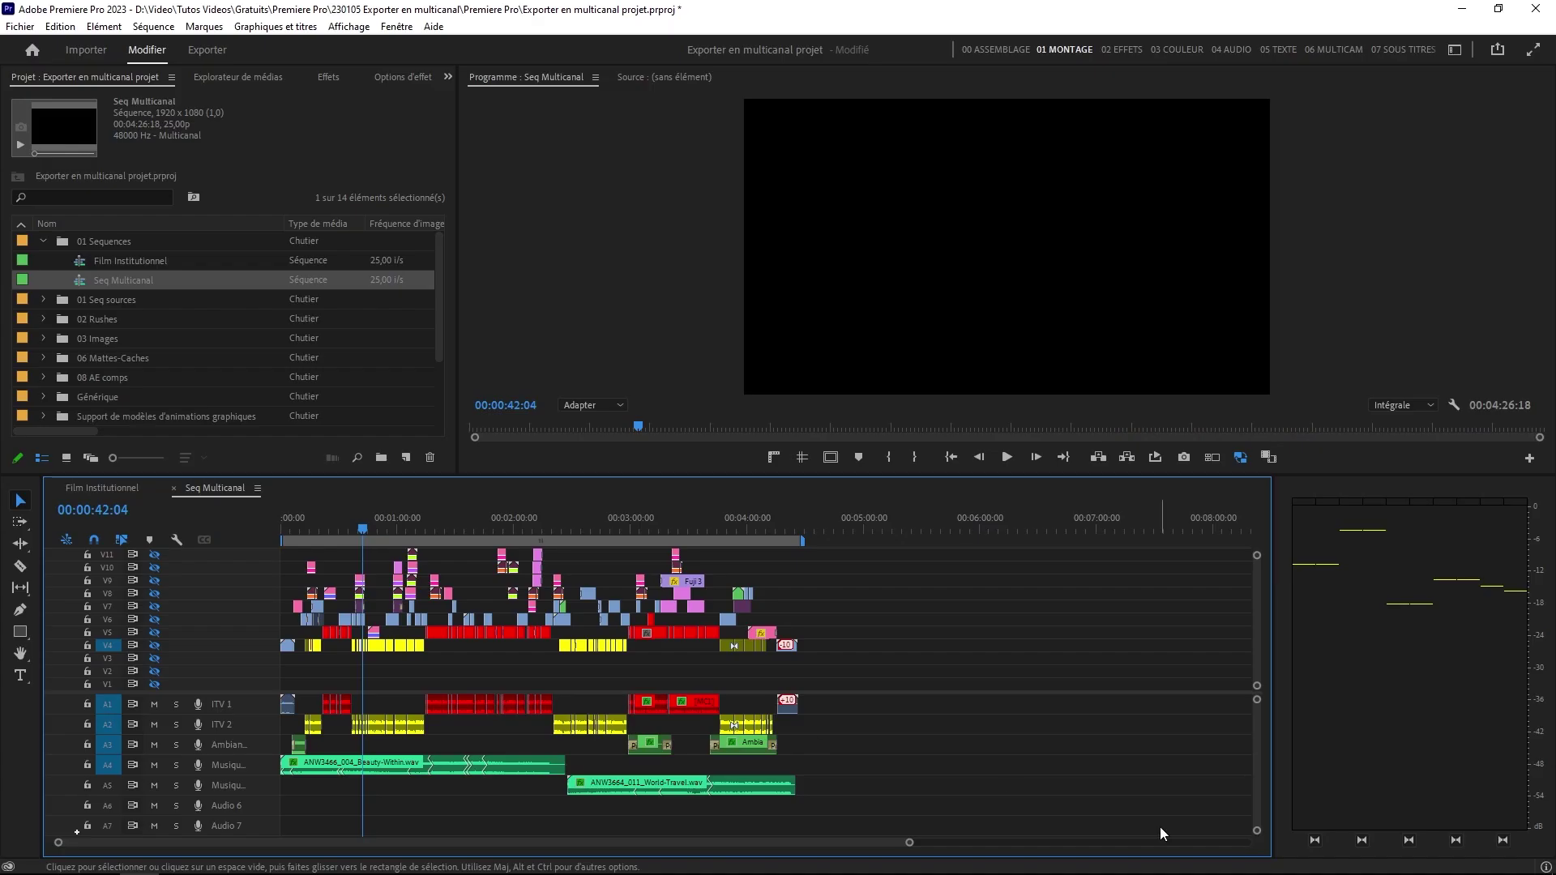
key(space)
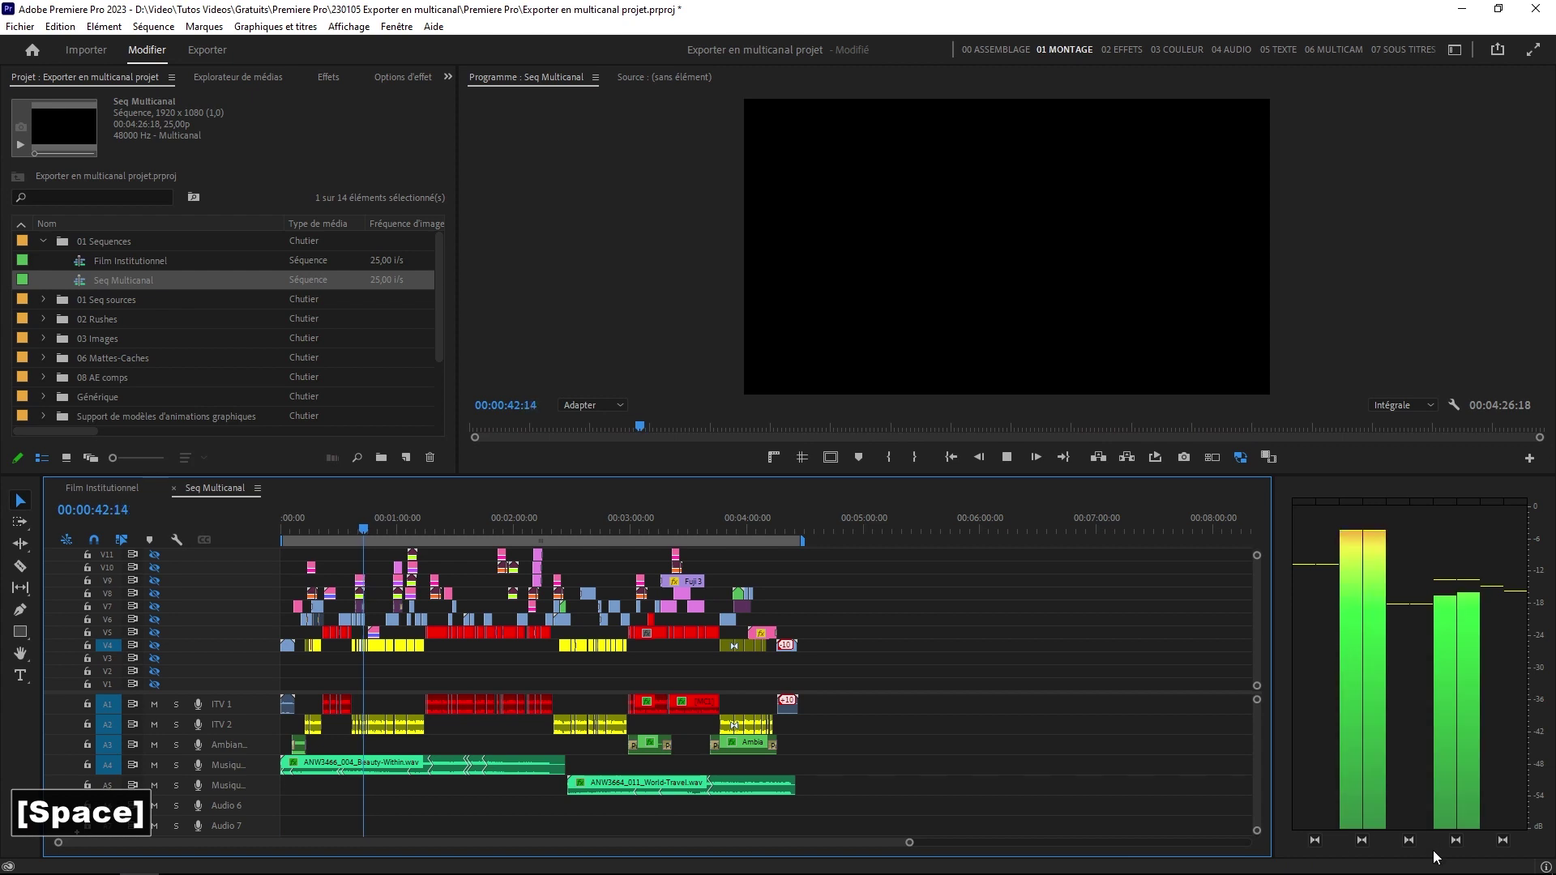
click(1361, 841)
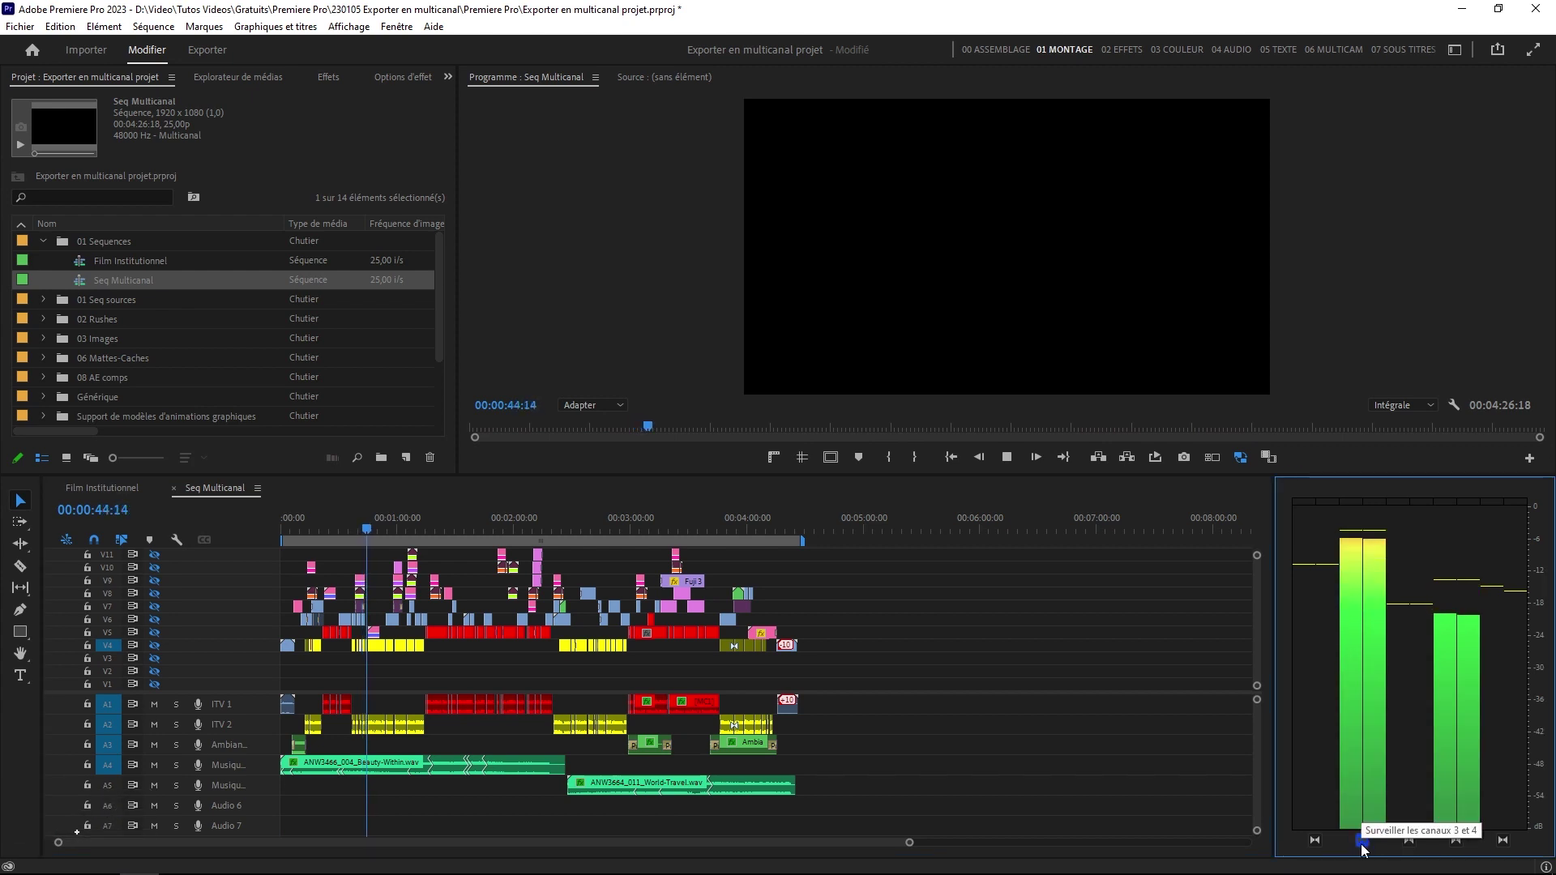
click(1456, 841)
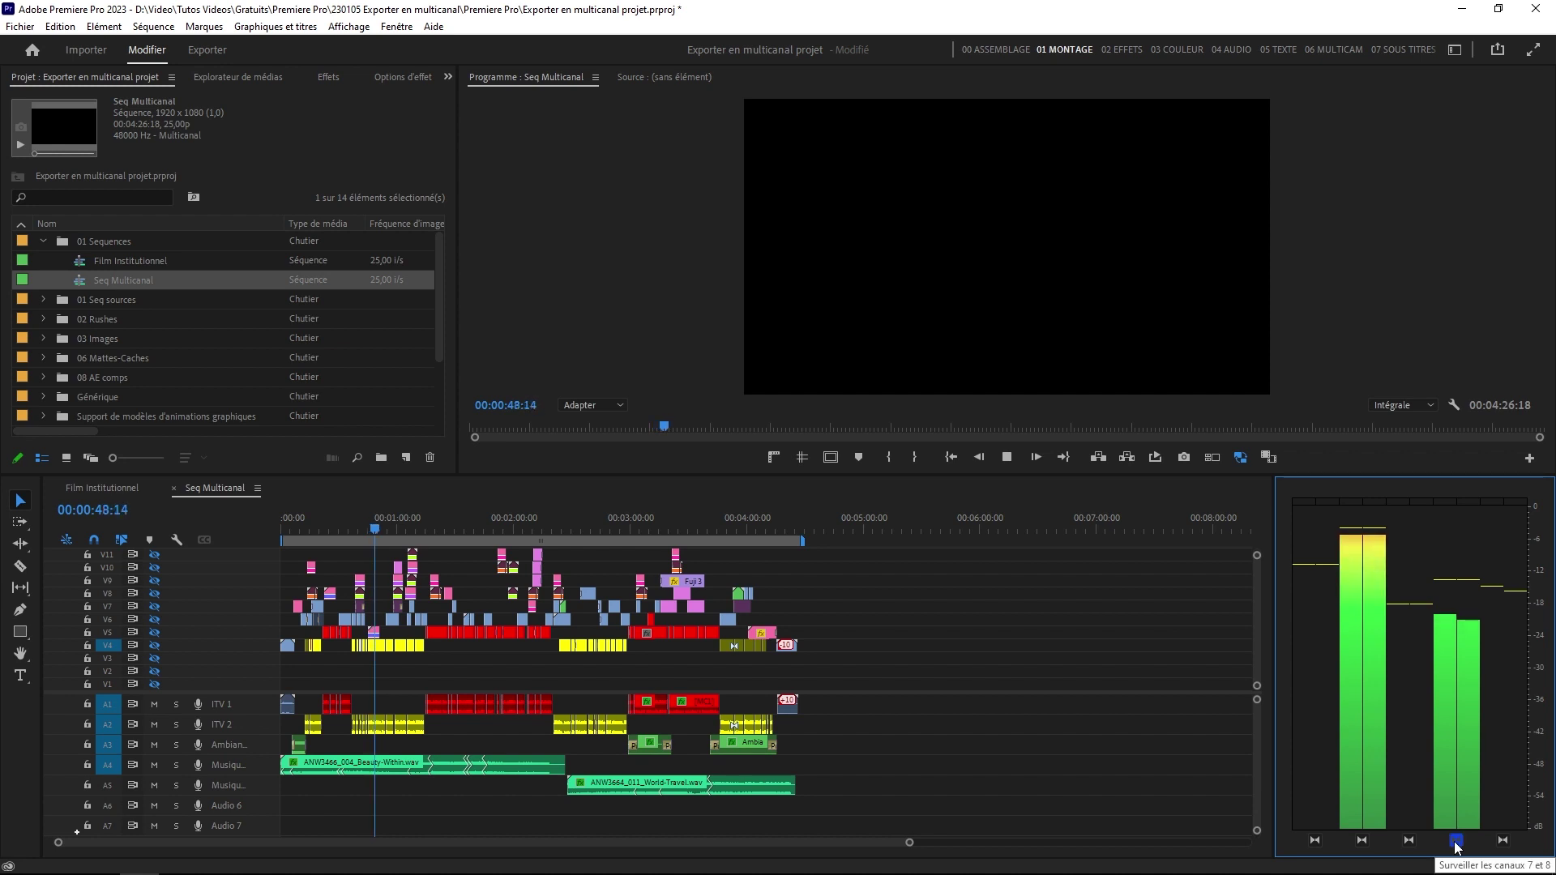
click(1456, 841)
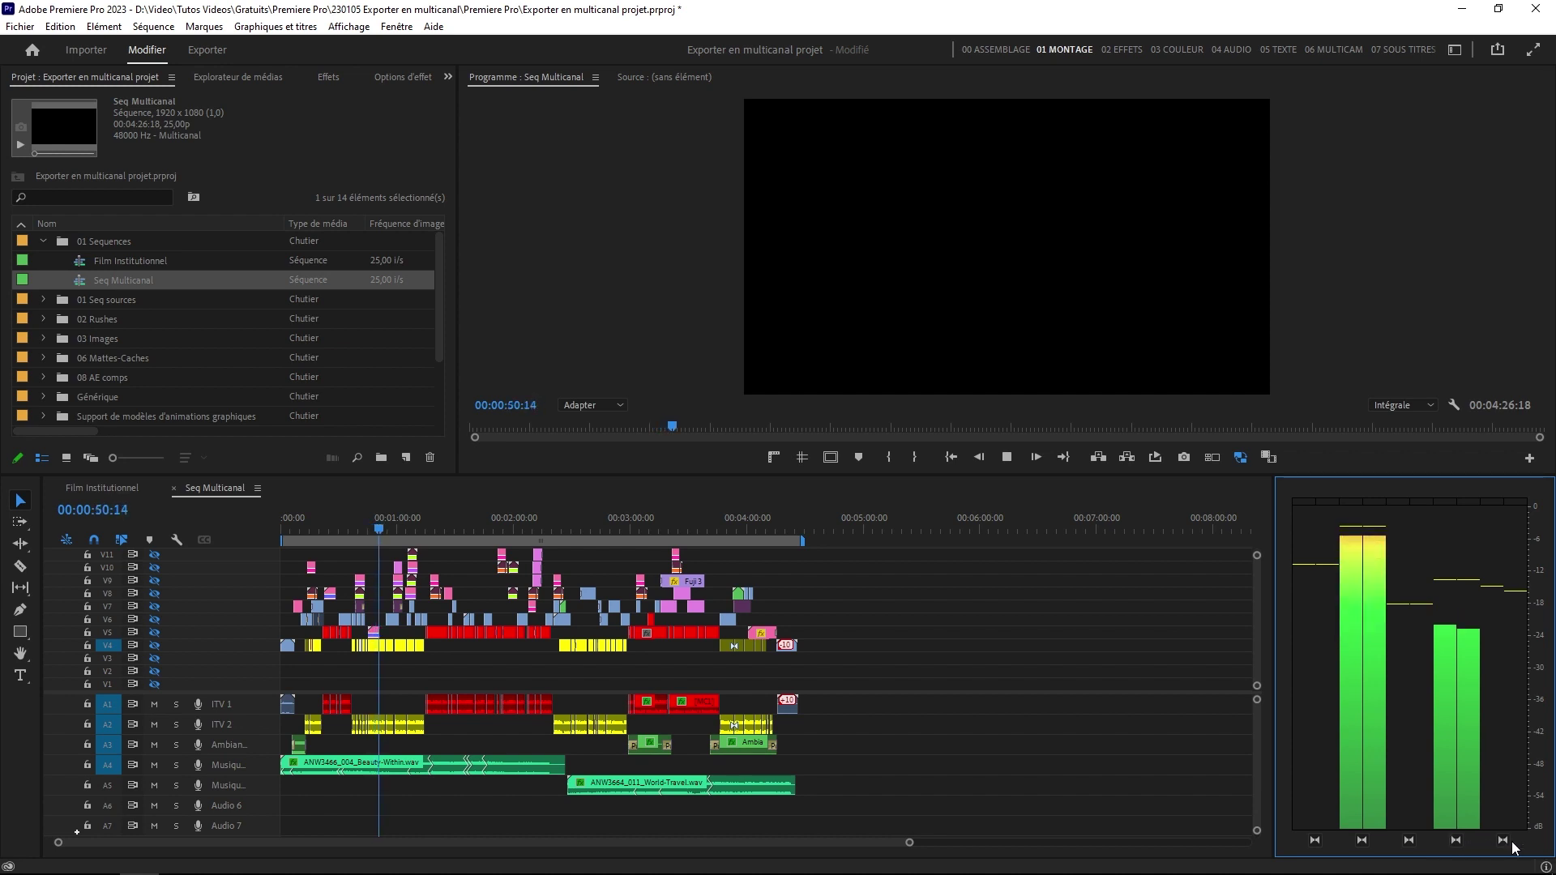
click(1508, 841)
click(1509, 844)
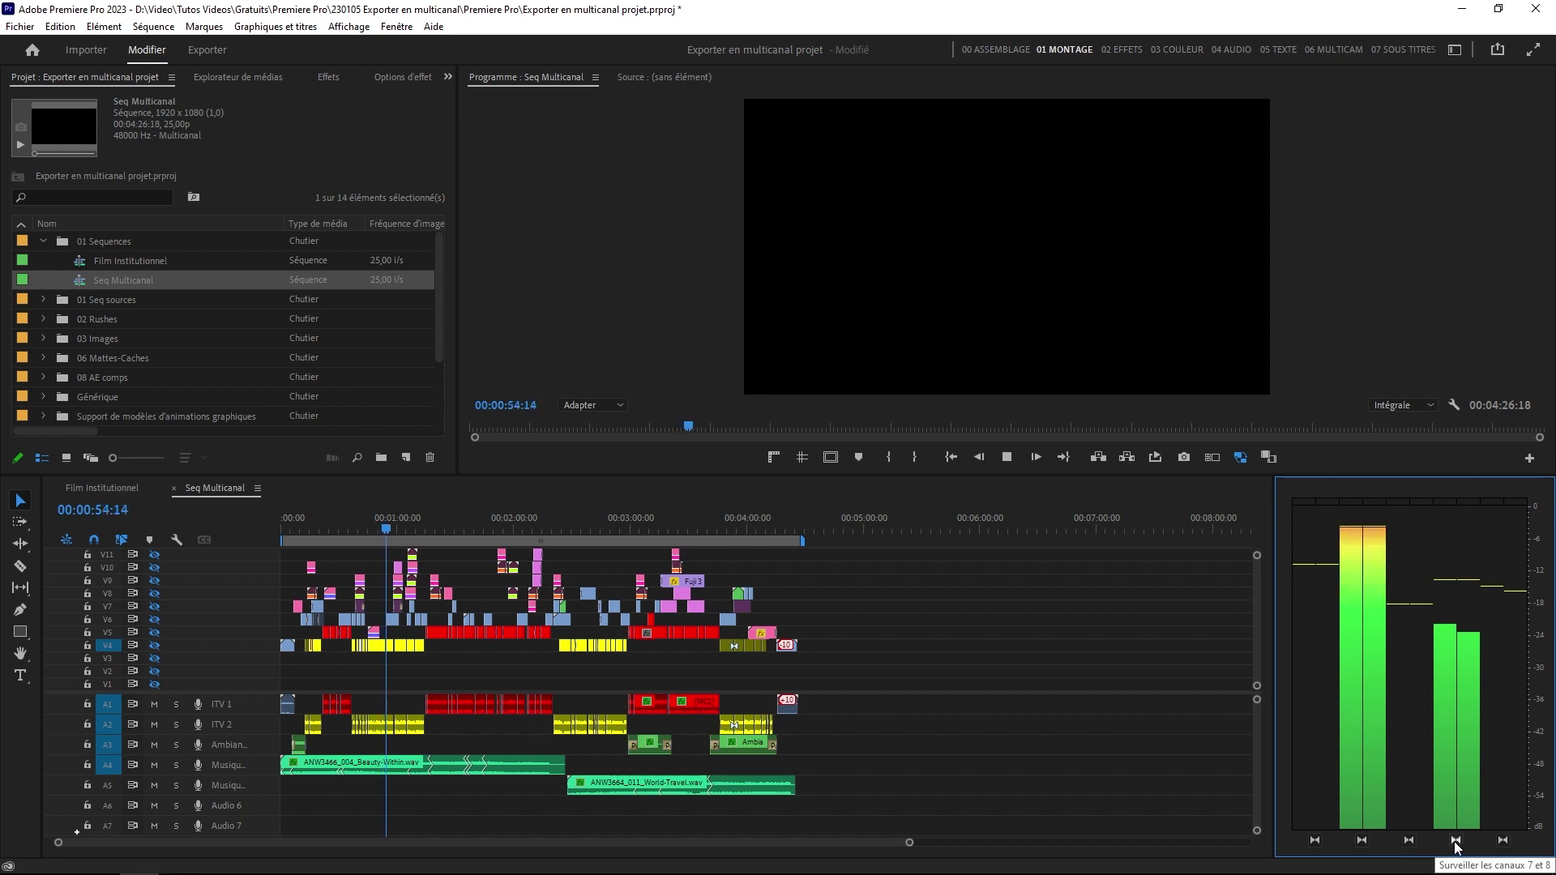
Play Seq Multicanal from about 00:03:09, monitor channel pairs 1-2, 3-4, 5-6 and 9-10, and stop playback with monitoring cleared
click(392, 538)
drag(444, 527, 645, 538)
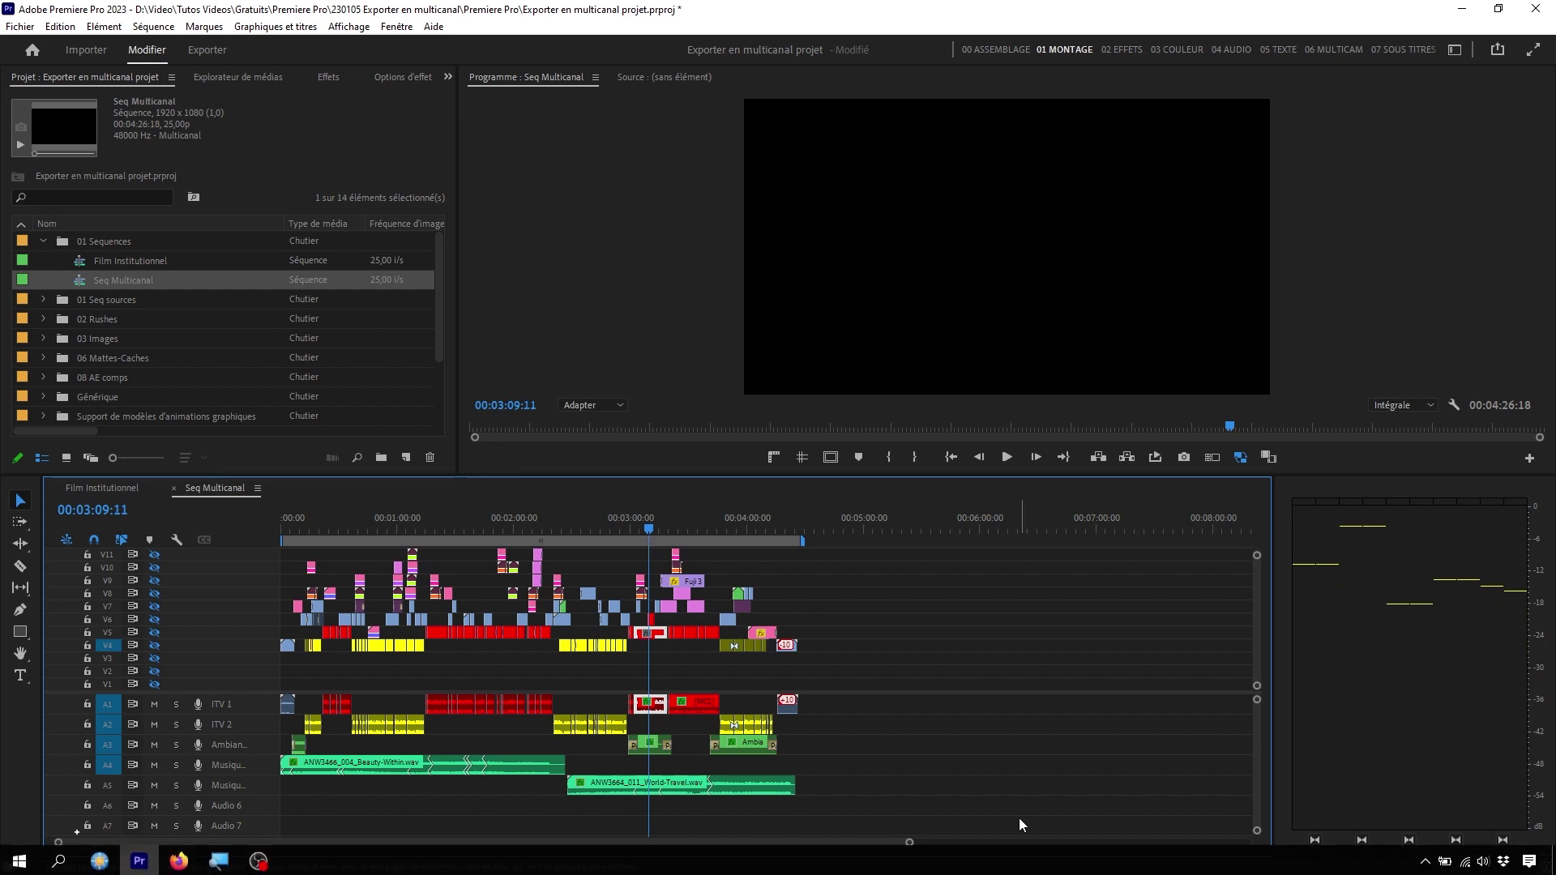
key(space)
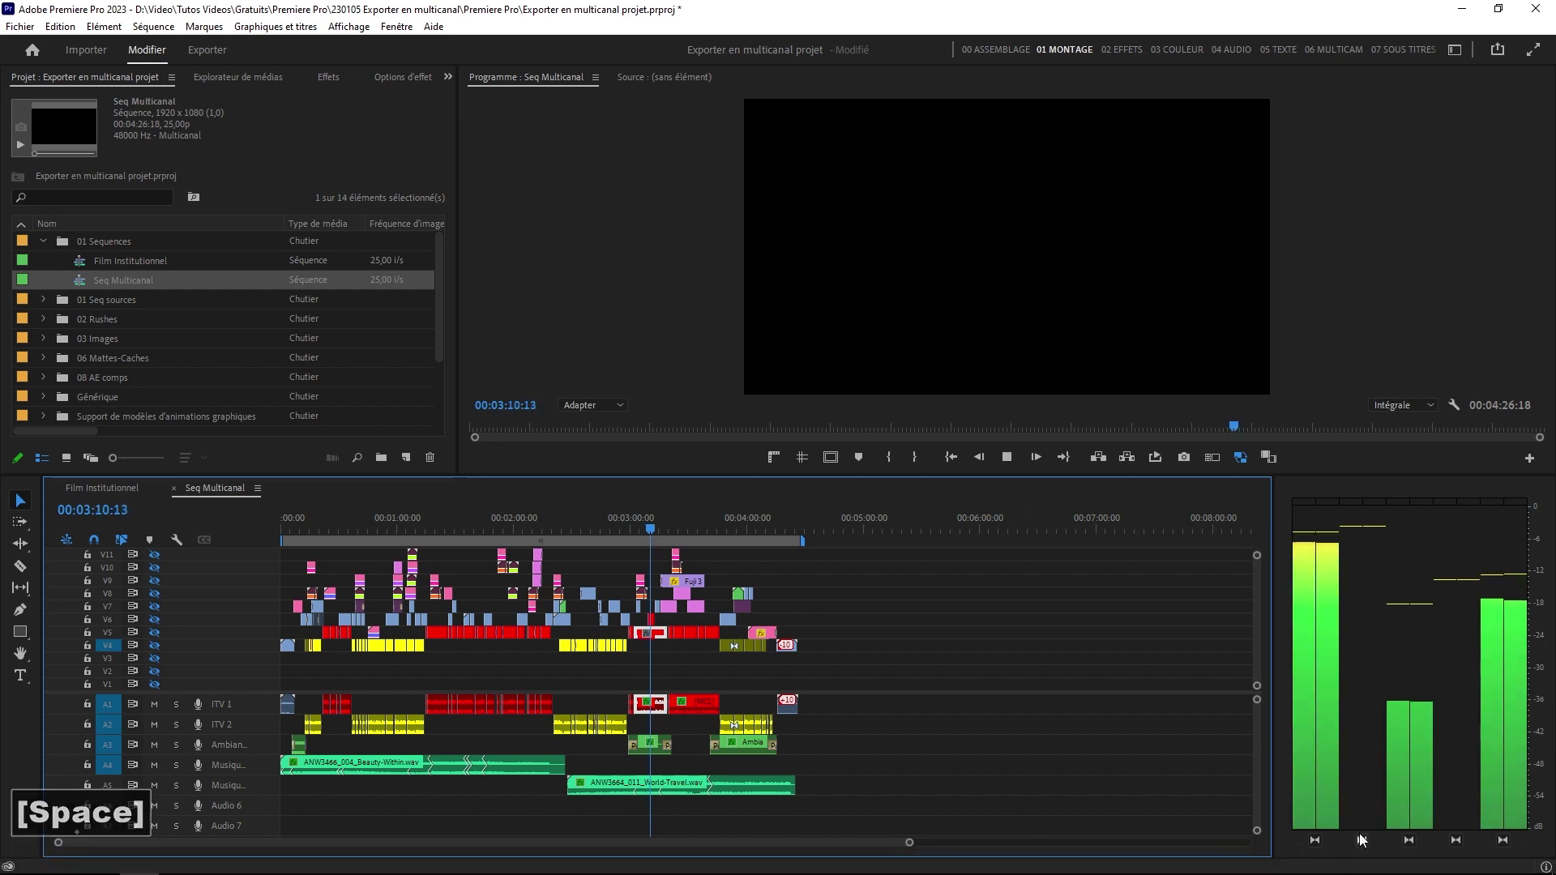
click(1361, 840)
click(1361, 840)
click(1408, 840)
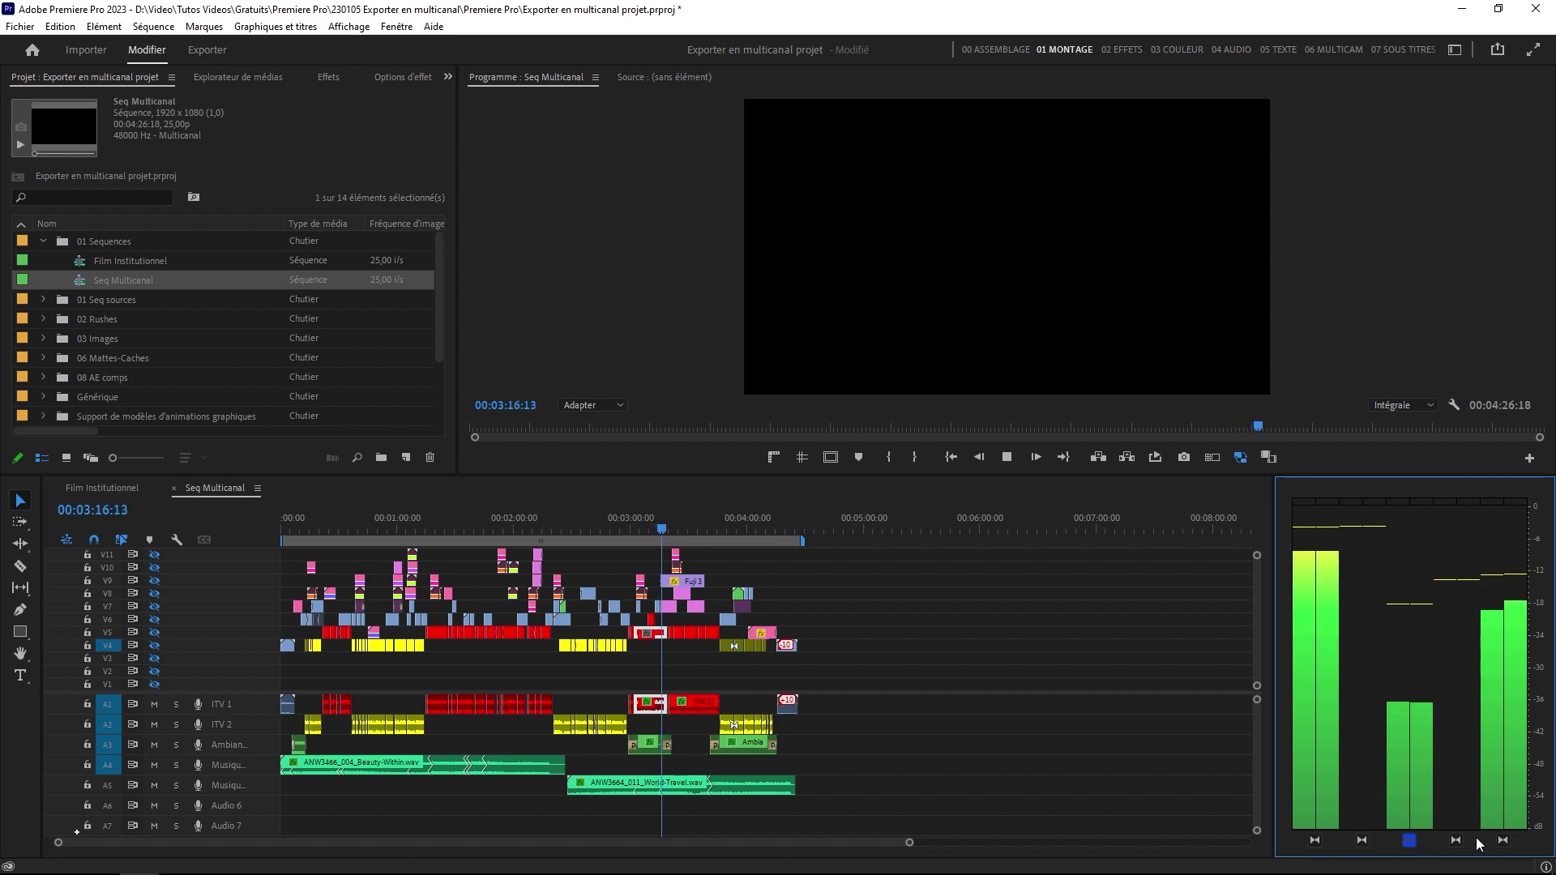
click(1502, 841)
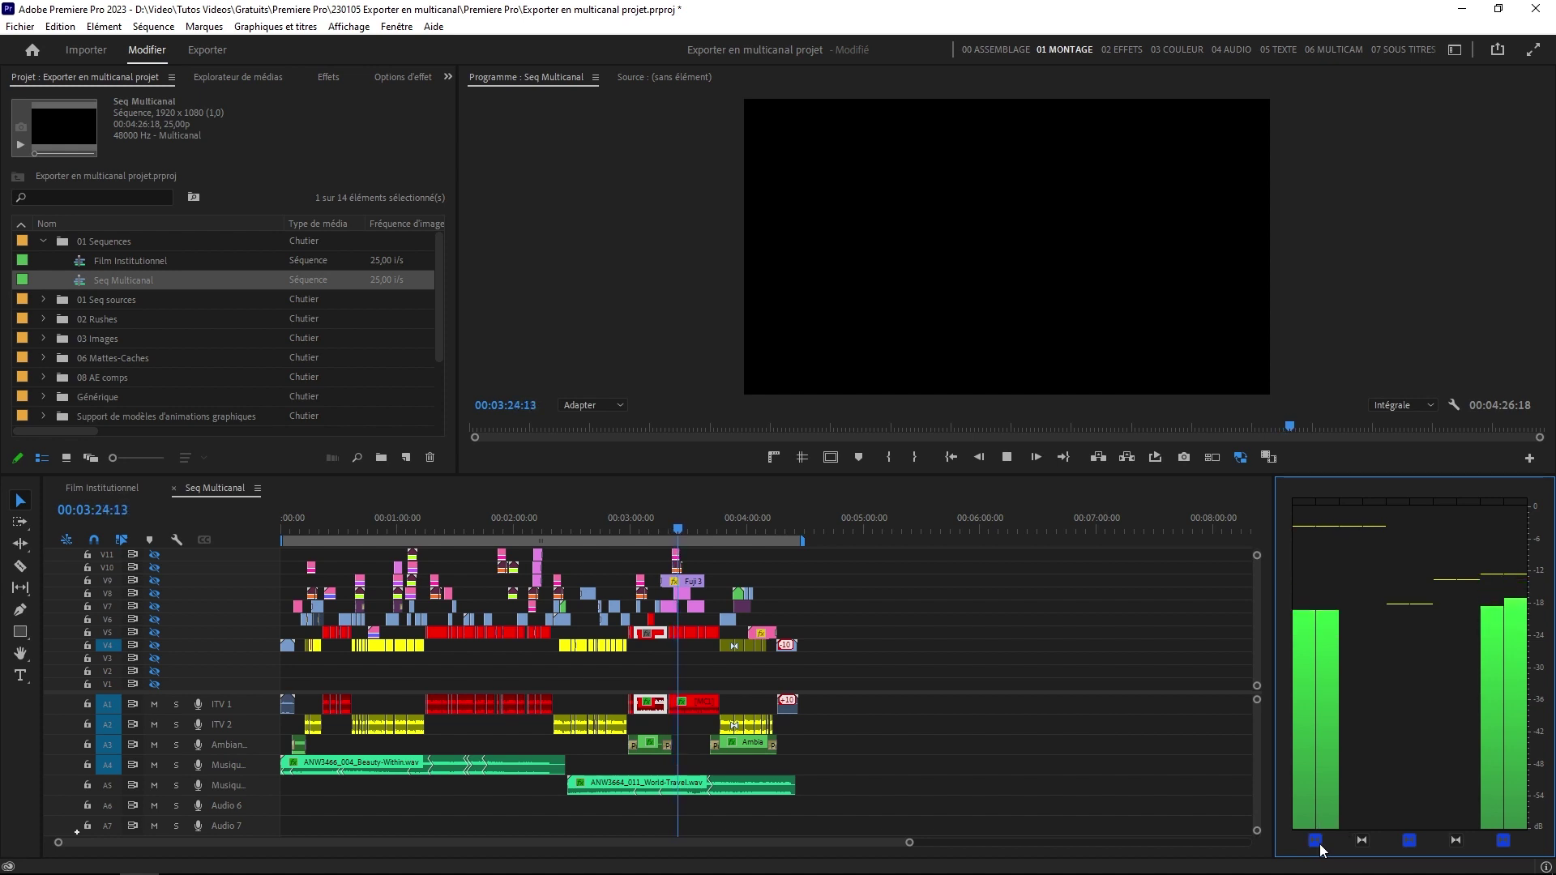
click(1503, 840)
click(1409, 841)
key(space)
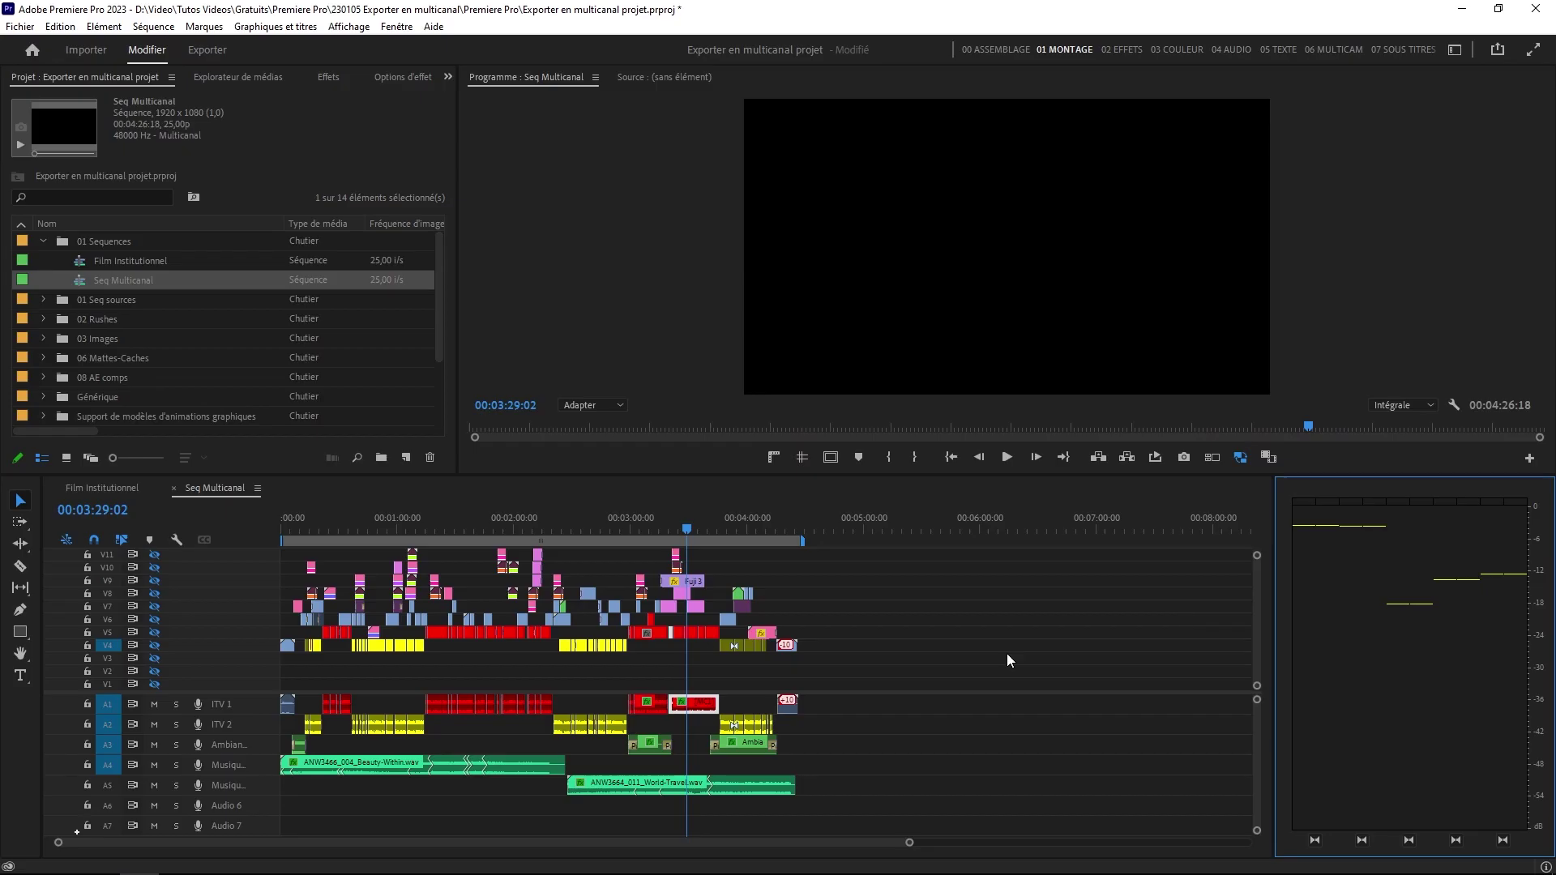
Switch to the 04 AUDIO workspace in its saved layout and widen the audio track mixer to show all tracks and the mix
click(487, 535)
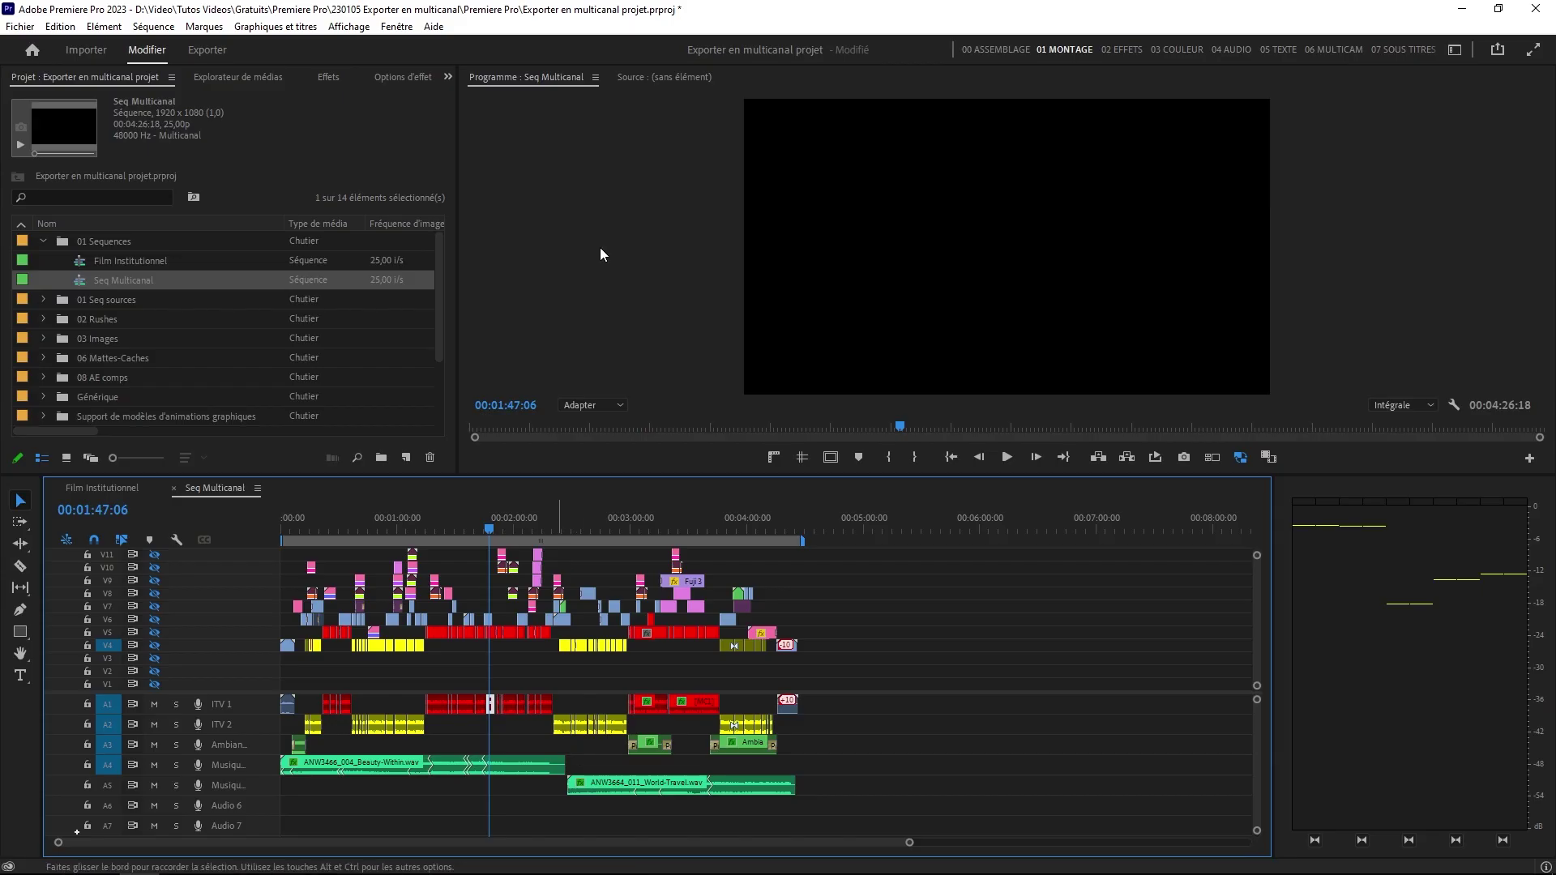
click(1241, 51)
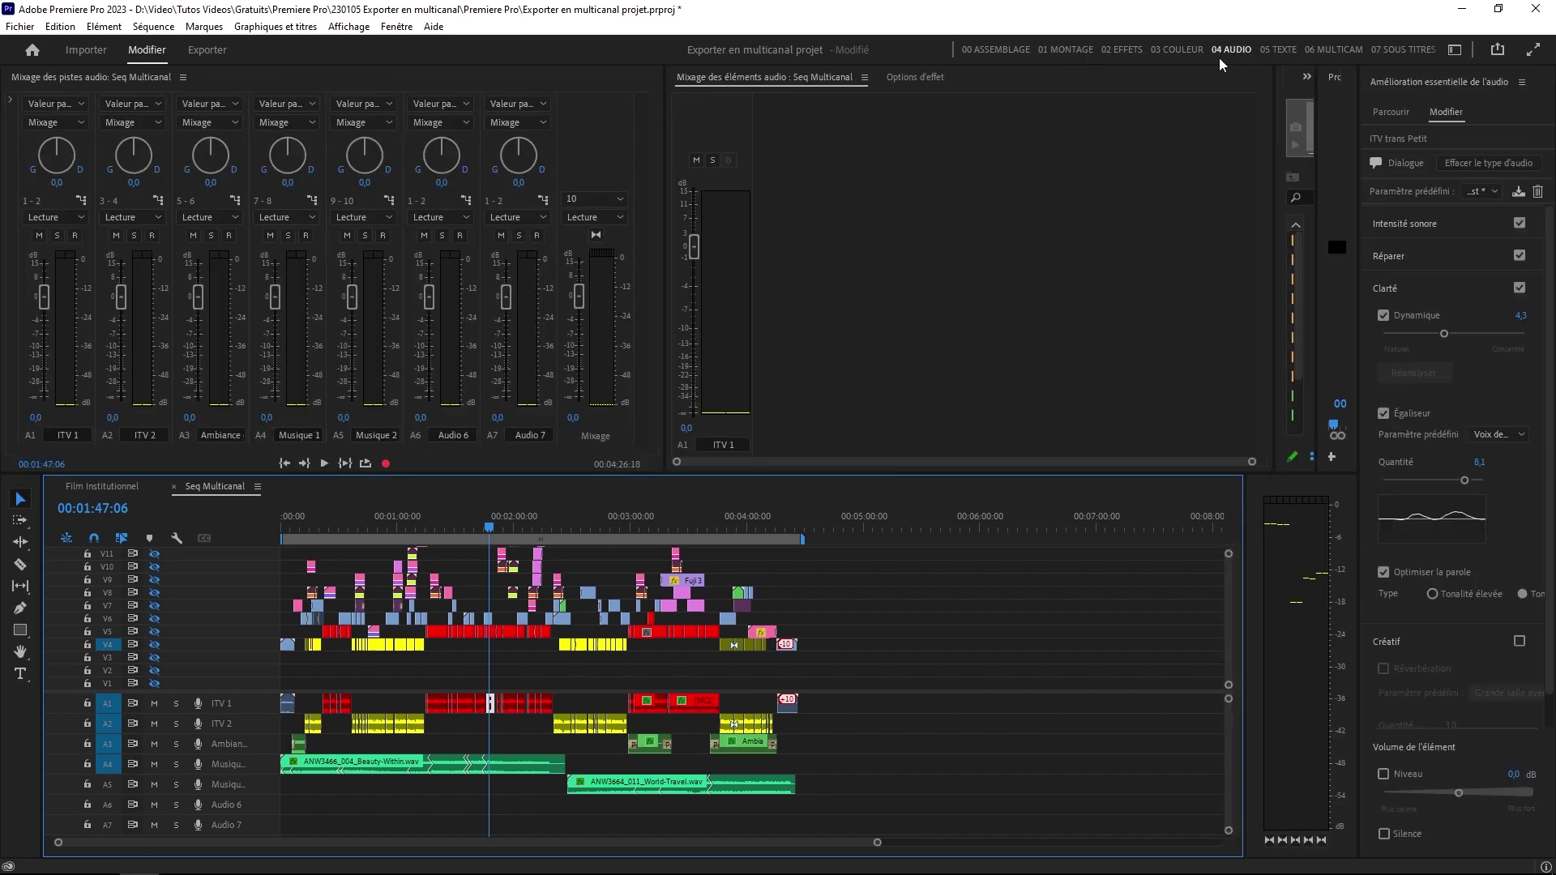
key(ctrl+alt+shift+r)
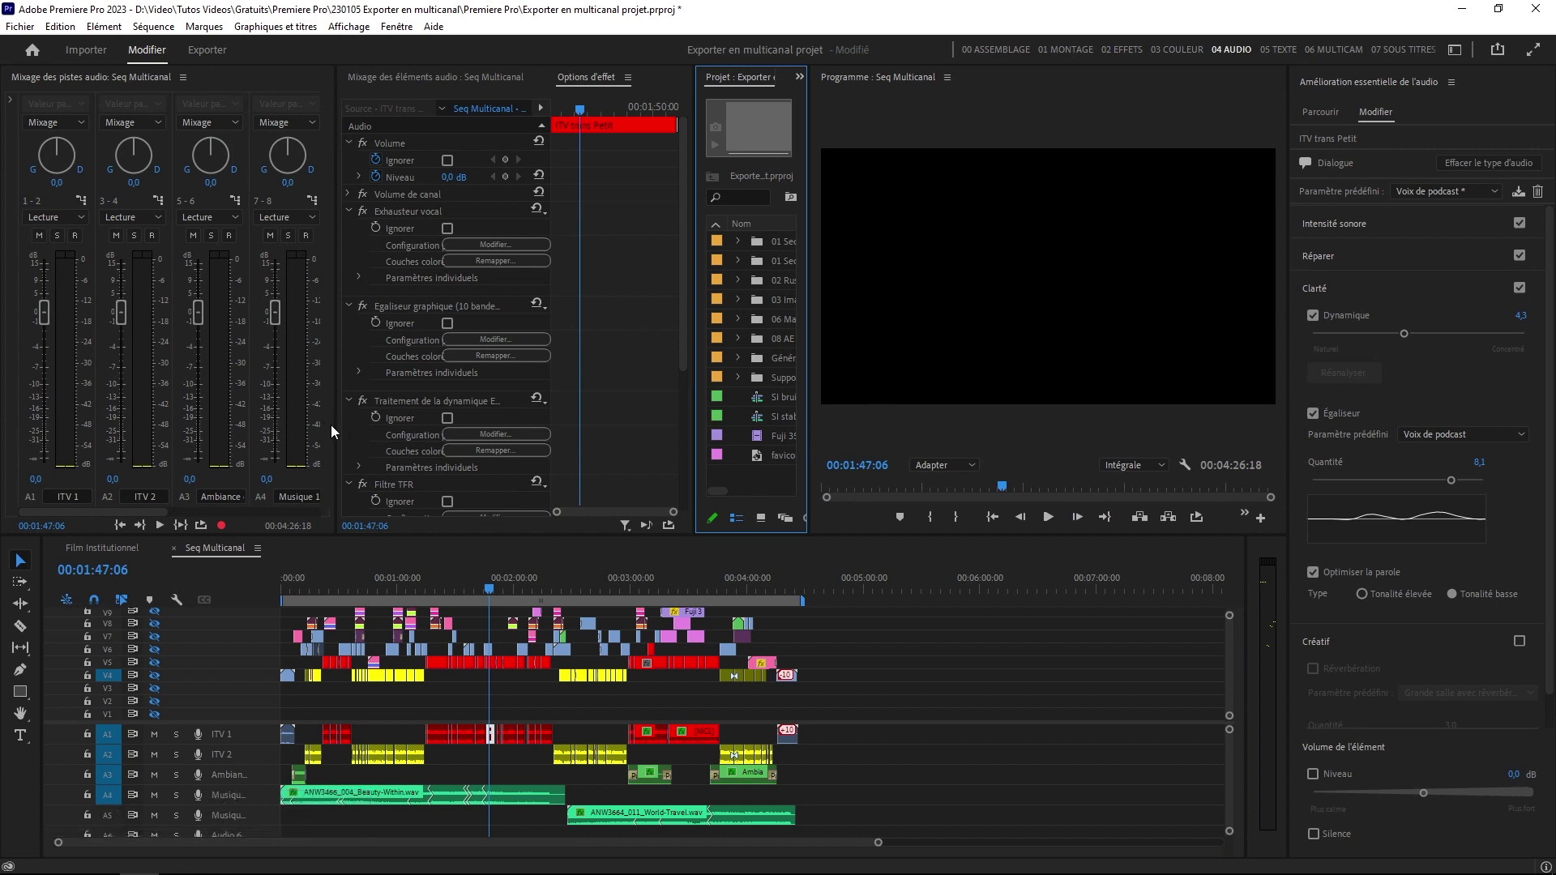
drag(333, 423, 737, 392)
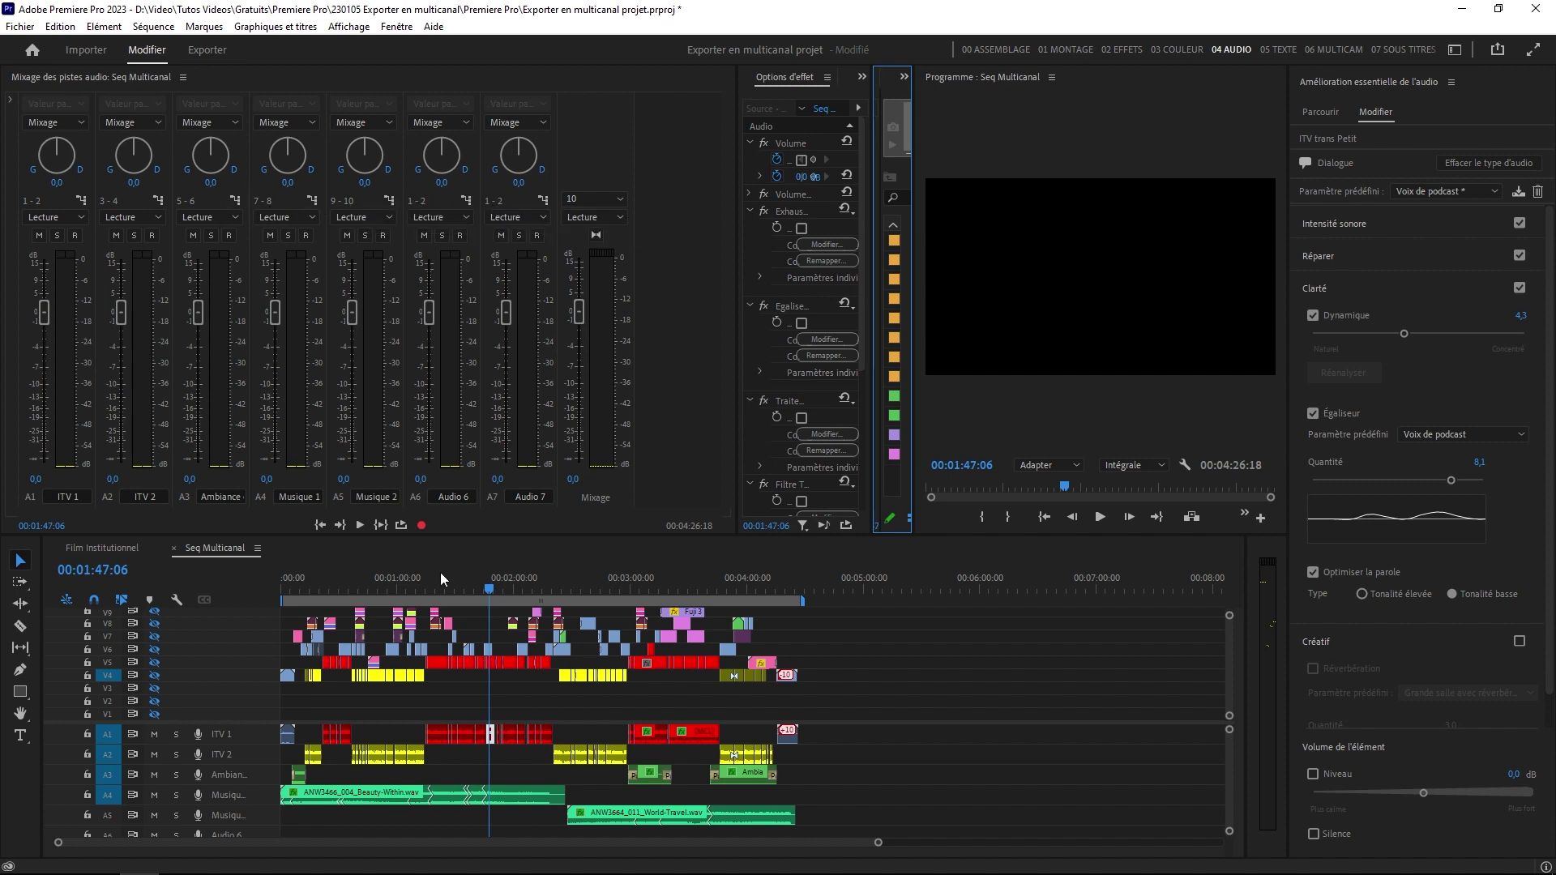
Set the number of channels of the Seq Multicanal mix to 12
scroll(290, 822, down, 2)
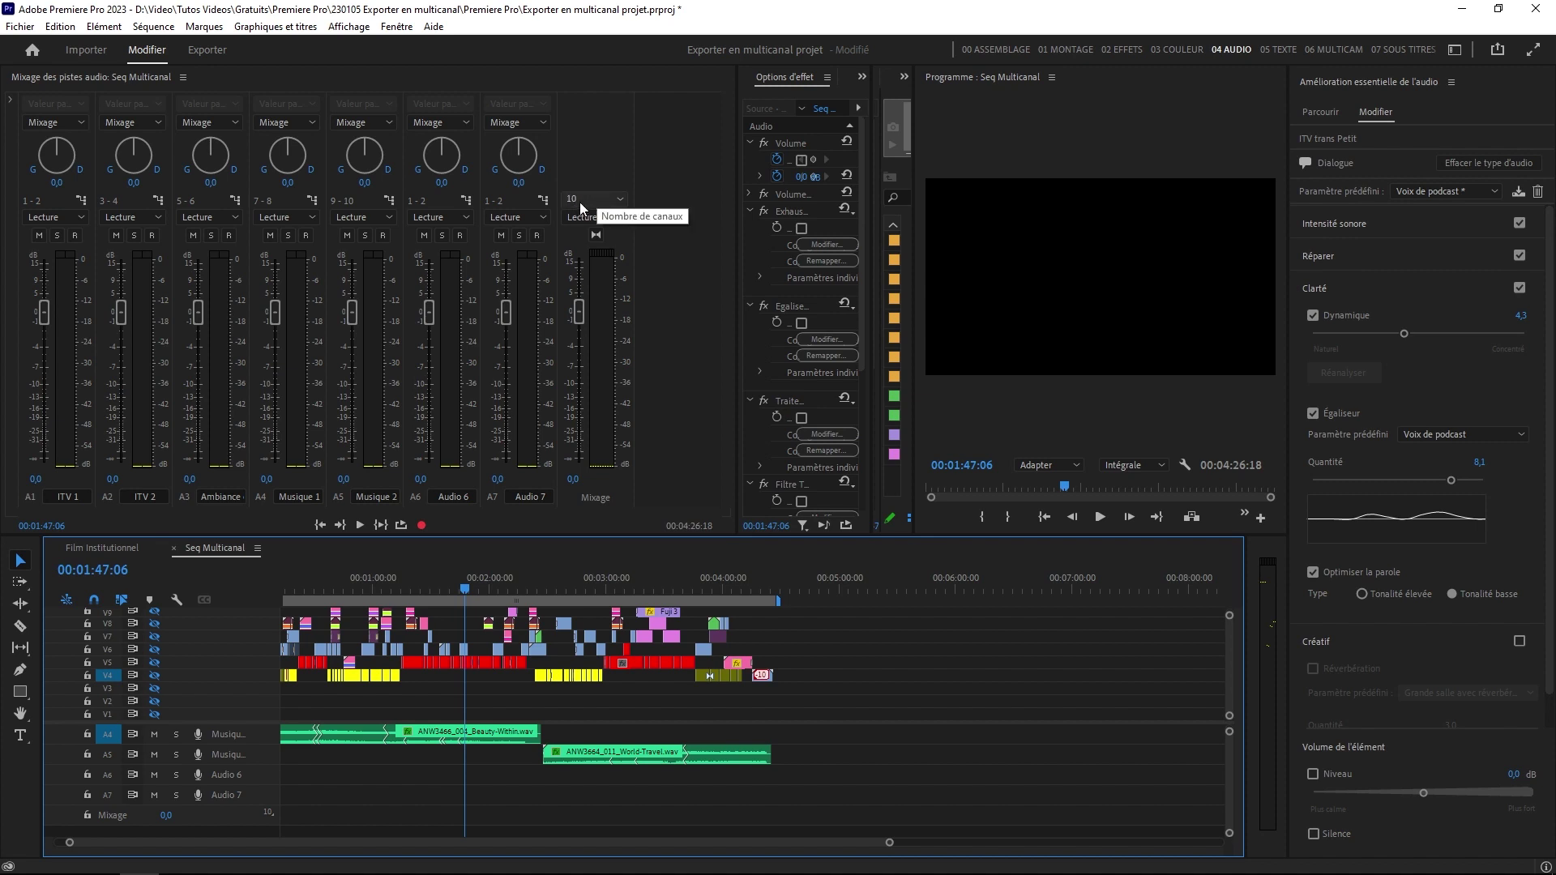
click(616, 202)
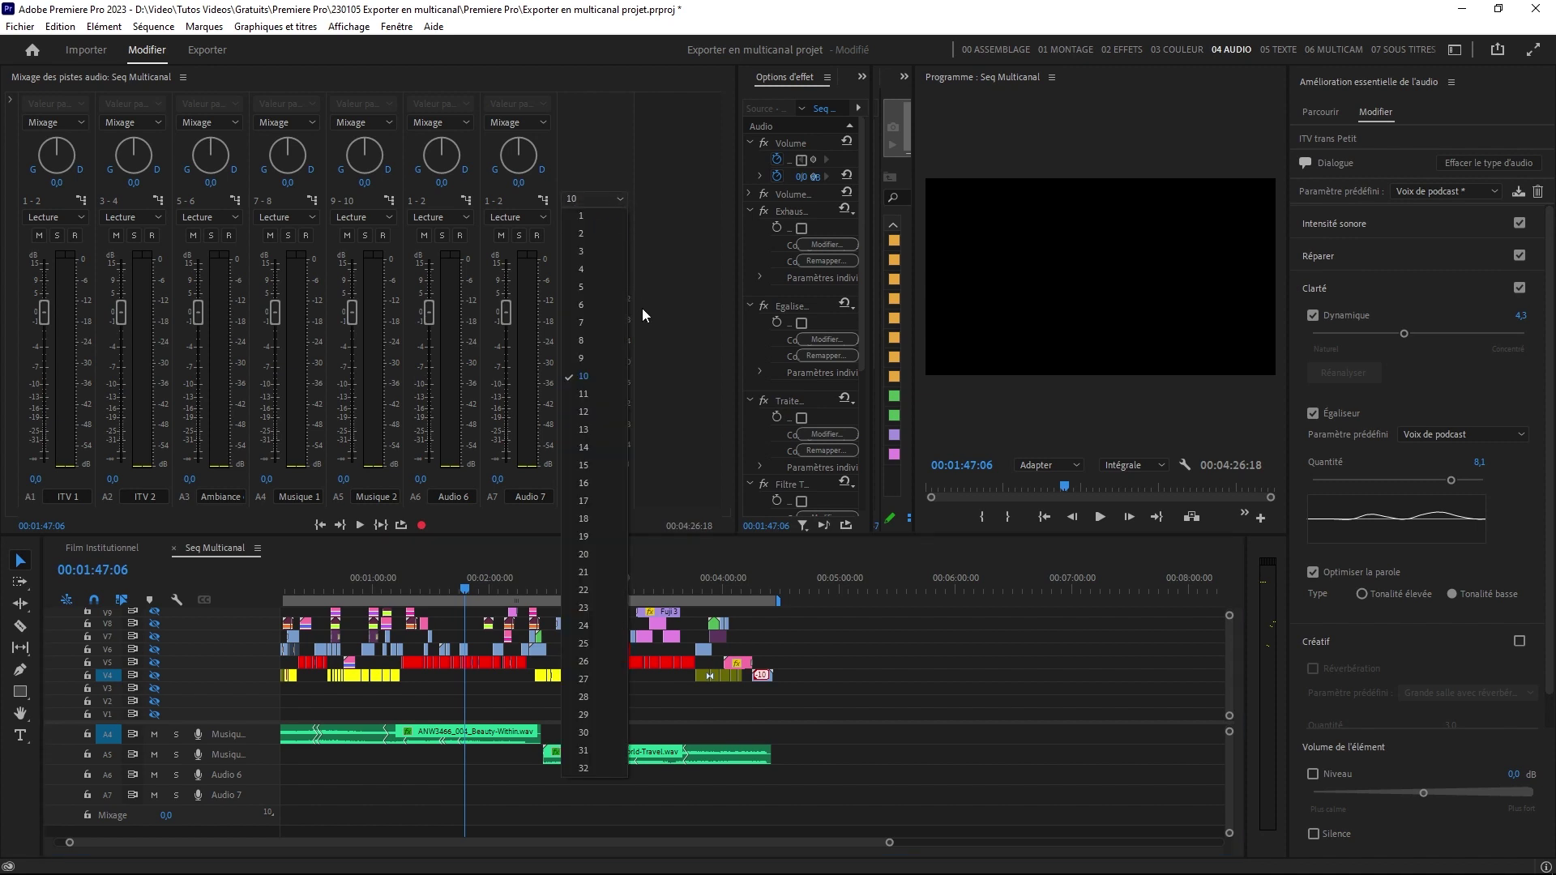
click(591, 411)
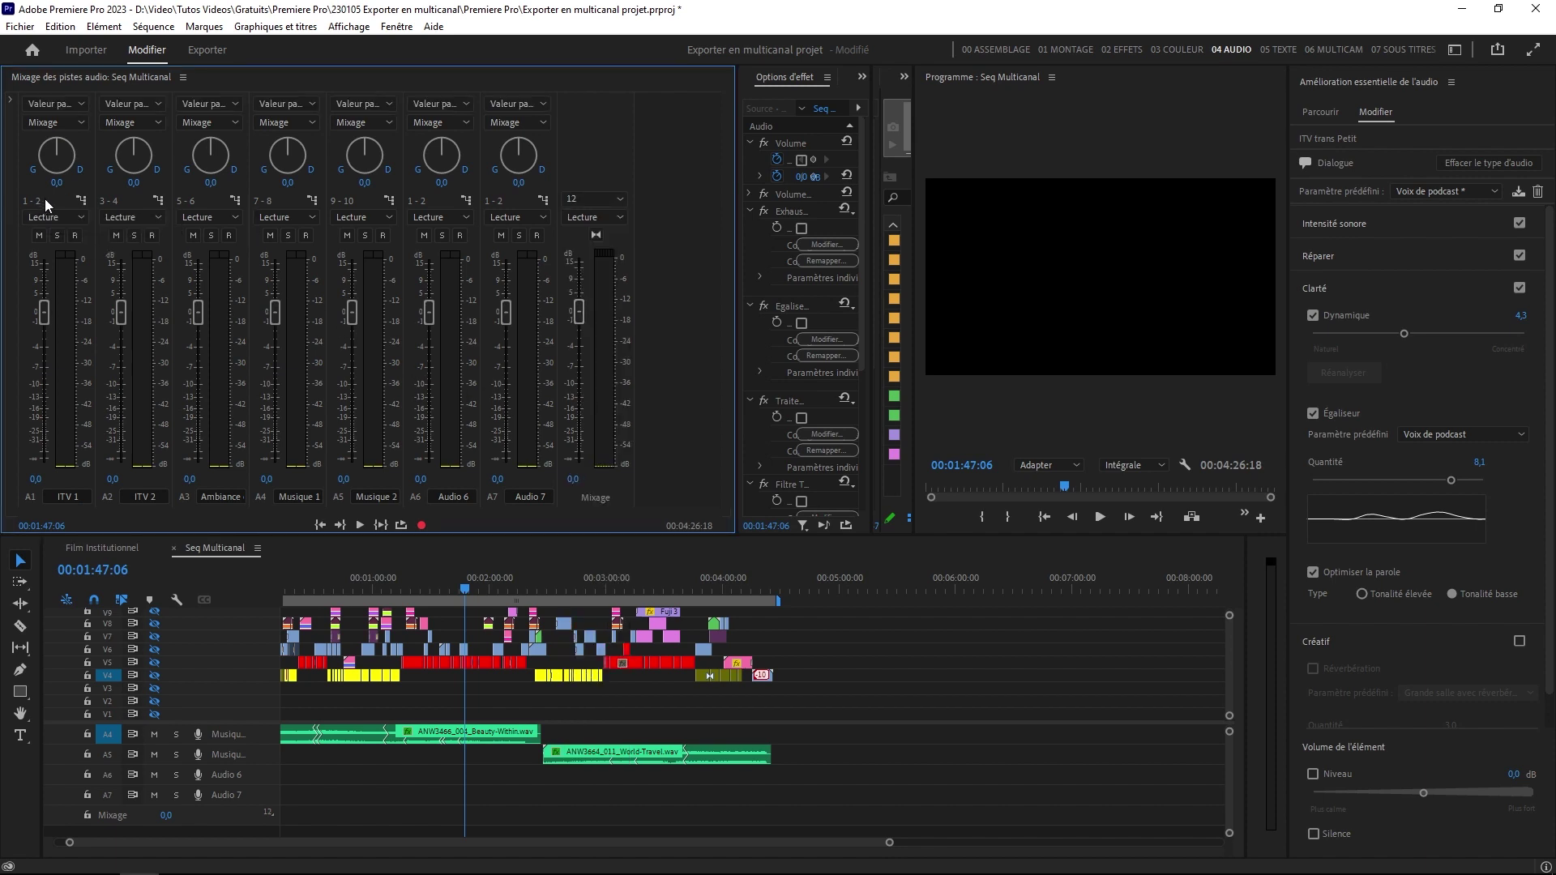
Route the ITV 1 and ITV 2 track outputs additionally to mix channels 11-12, keeping their existing channel pairs
click(81, 200)
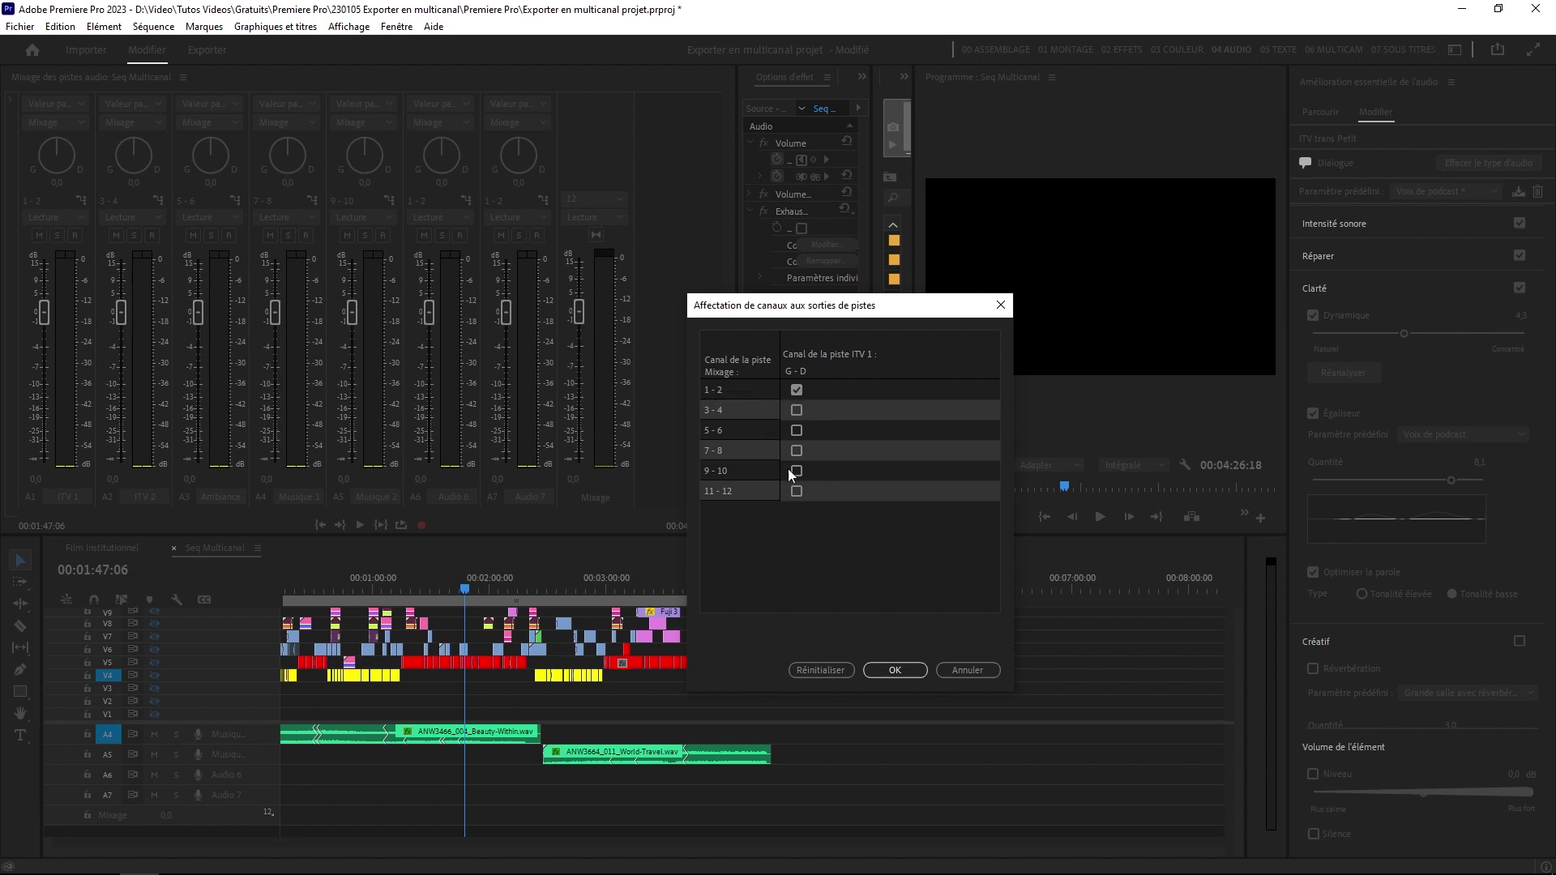
click(795, 491)
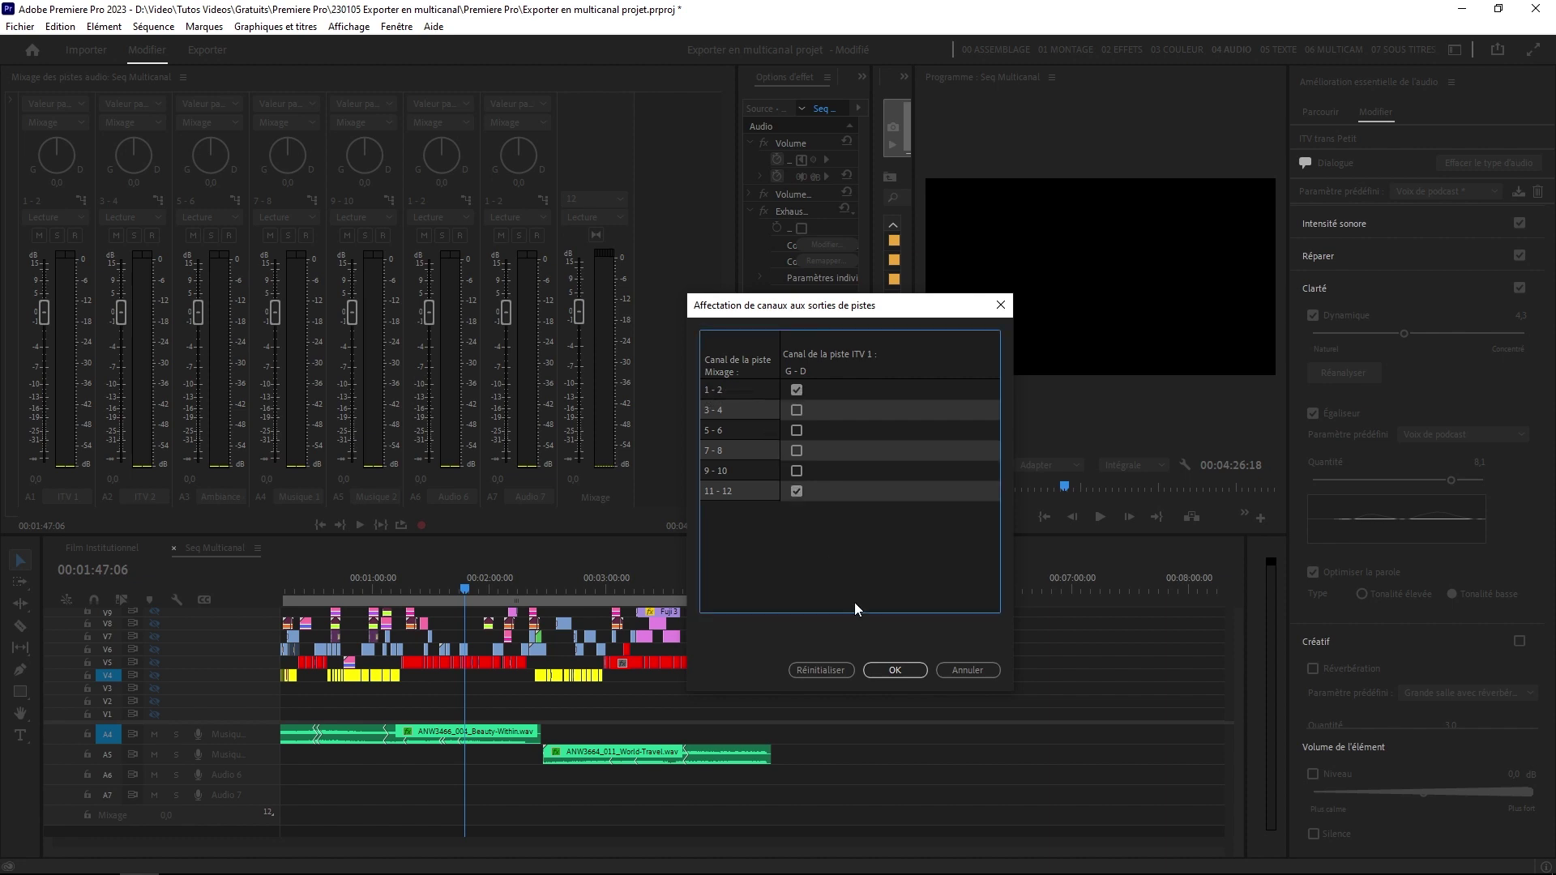
click(895, 670)
click(158, 201)
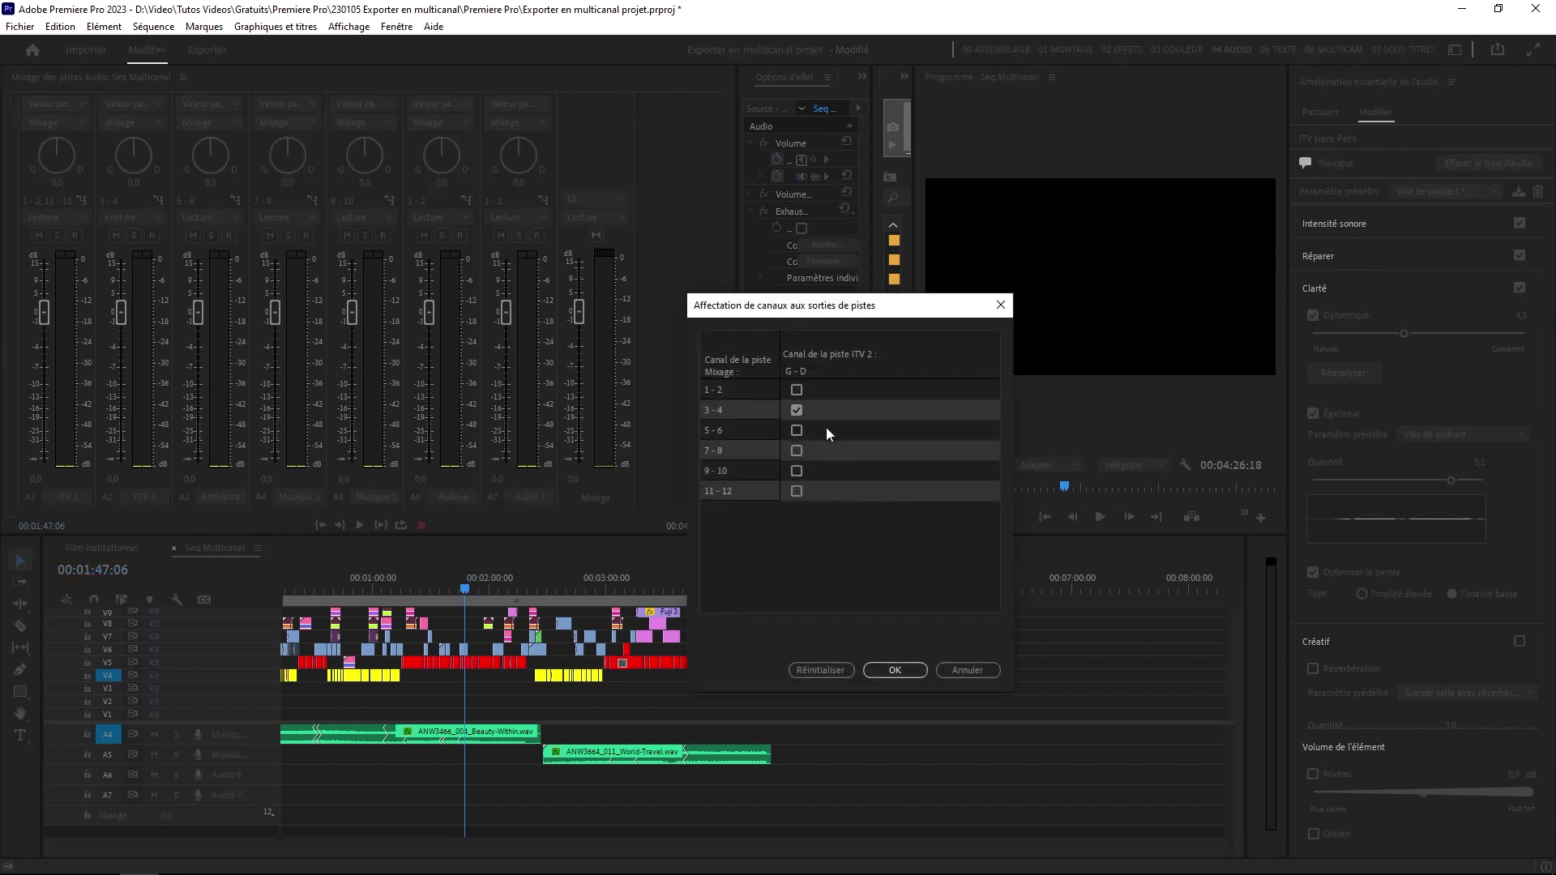
click(797, 491)
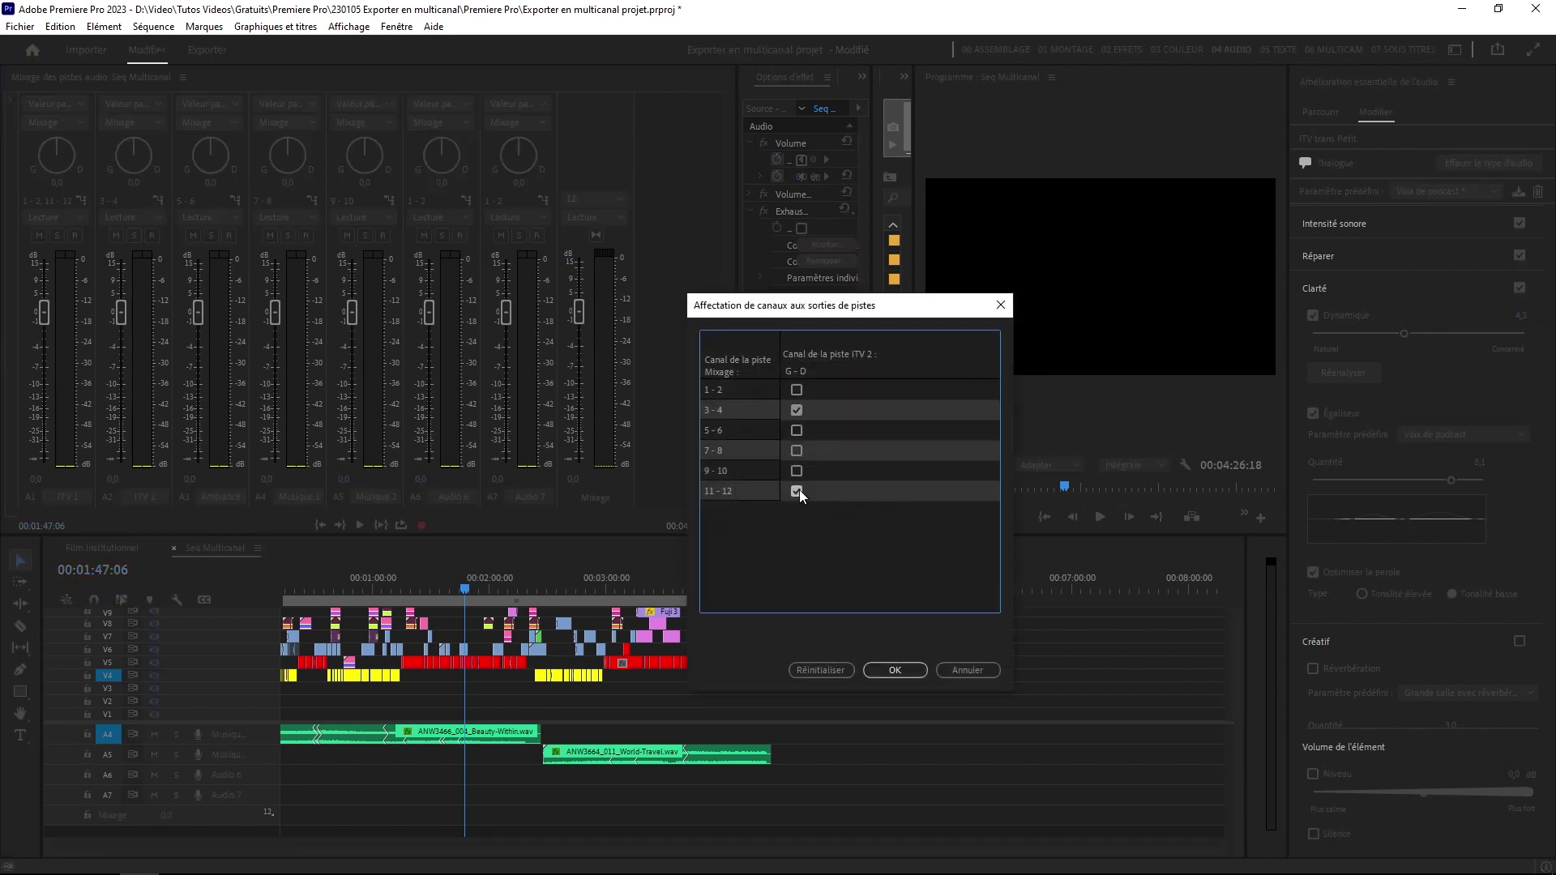
click(904, 668)
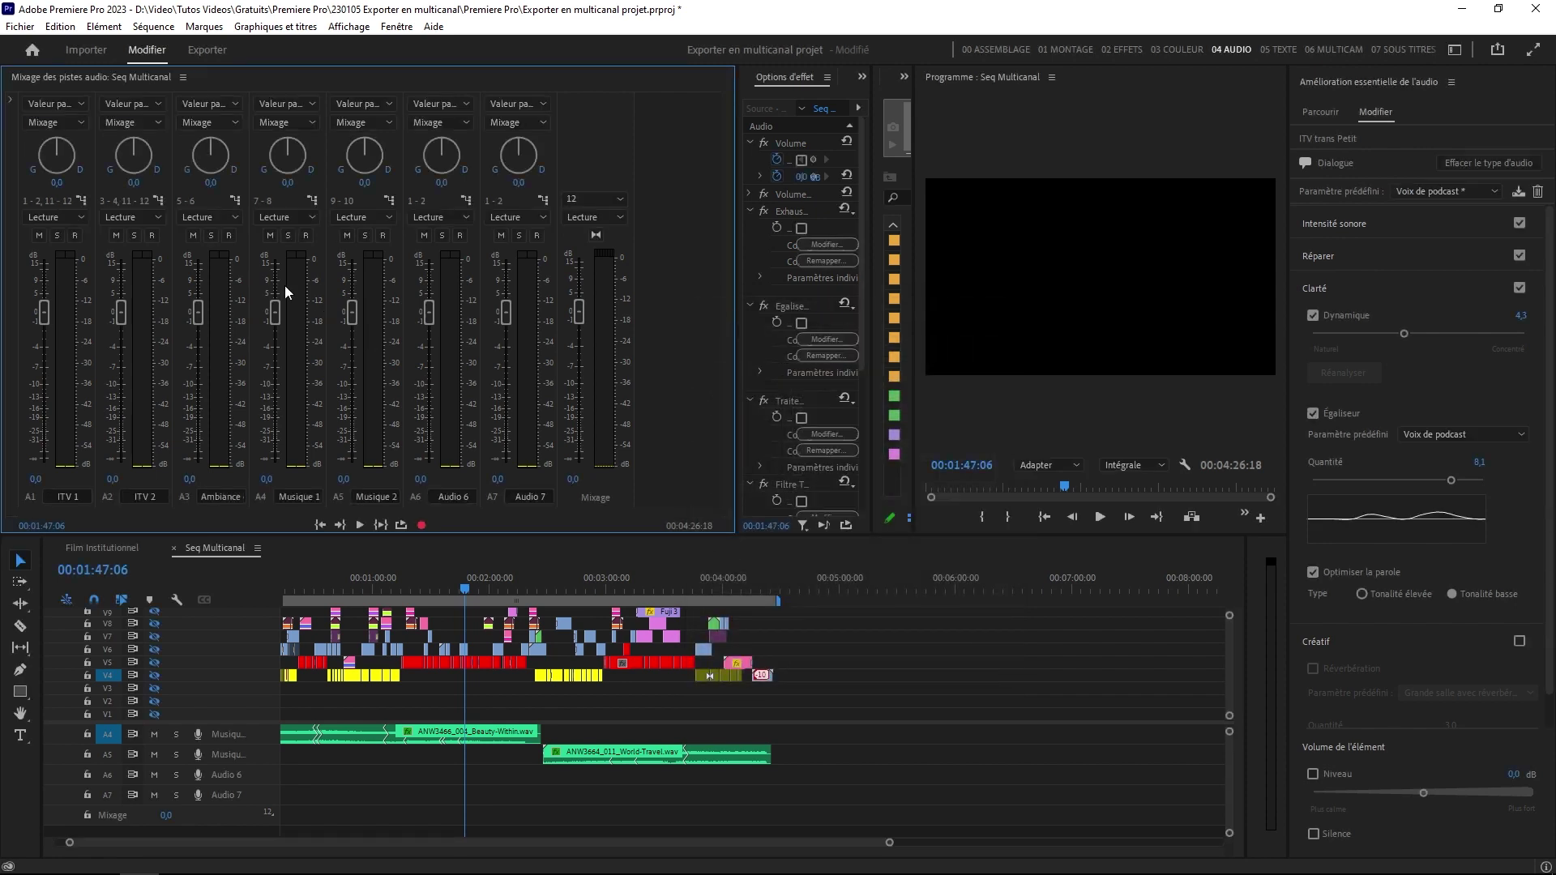
Route the Ambiance, Musique 1 and Musique 2 track outputs additionally to mix channels 11-12, keeping their existing channel pairs
click(235, 200)
click(795, 489)
click(899, 670)
click(312, 201)
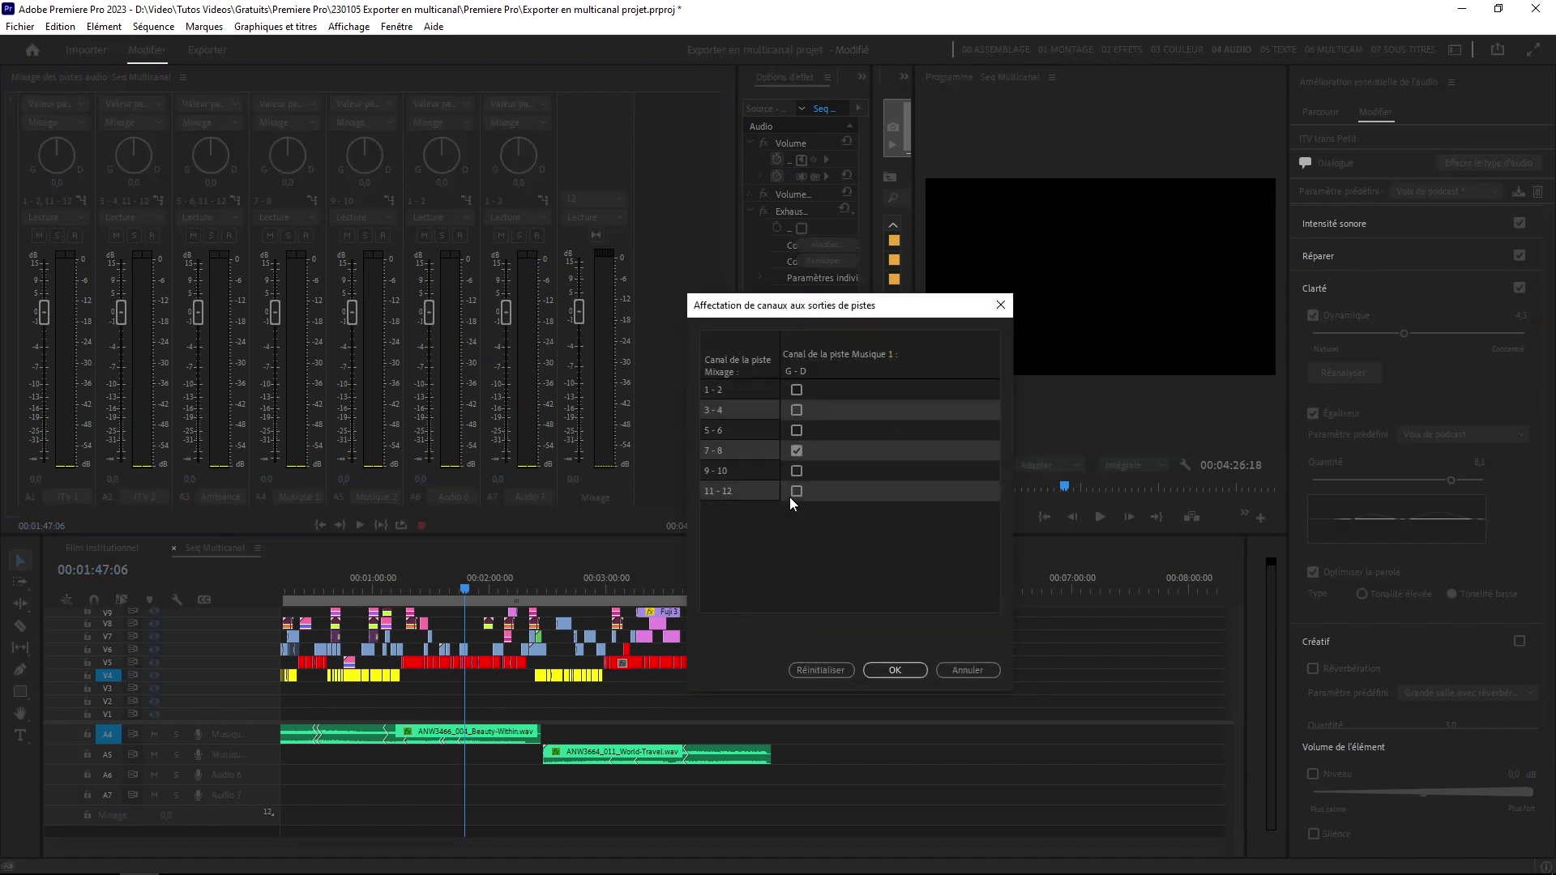
click(795, 491)
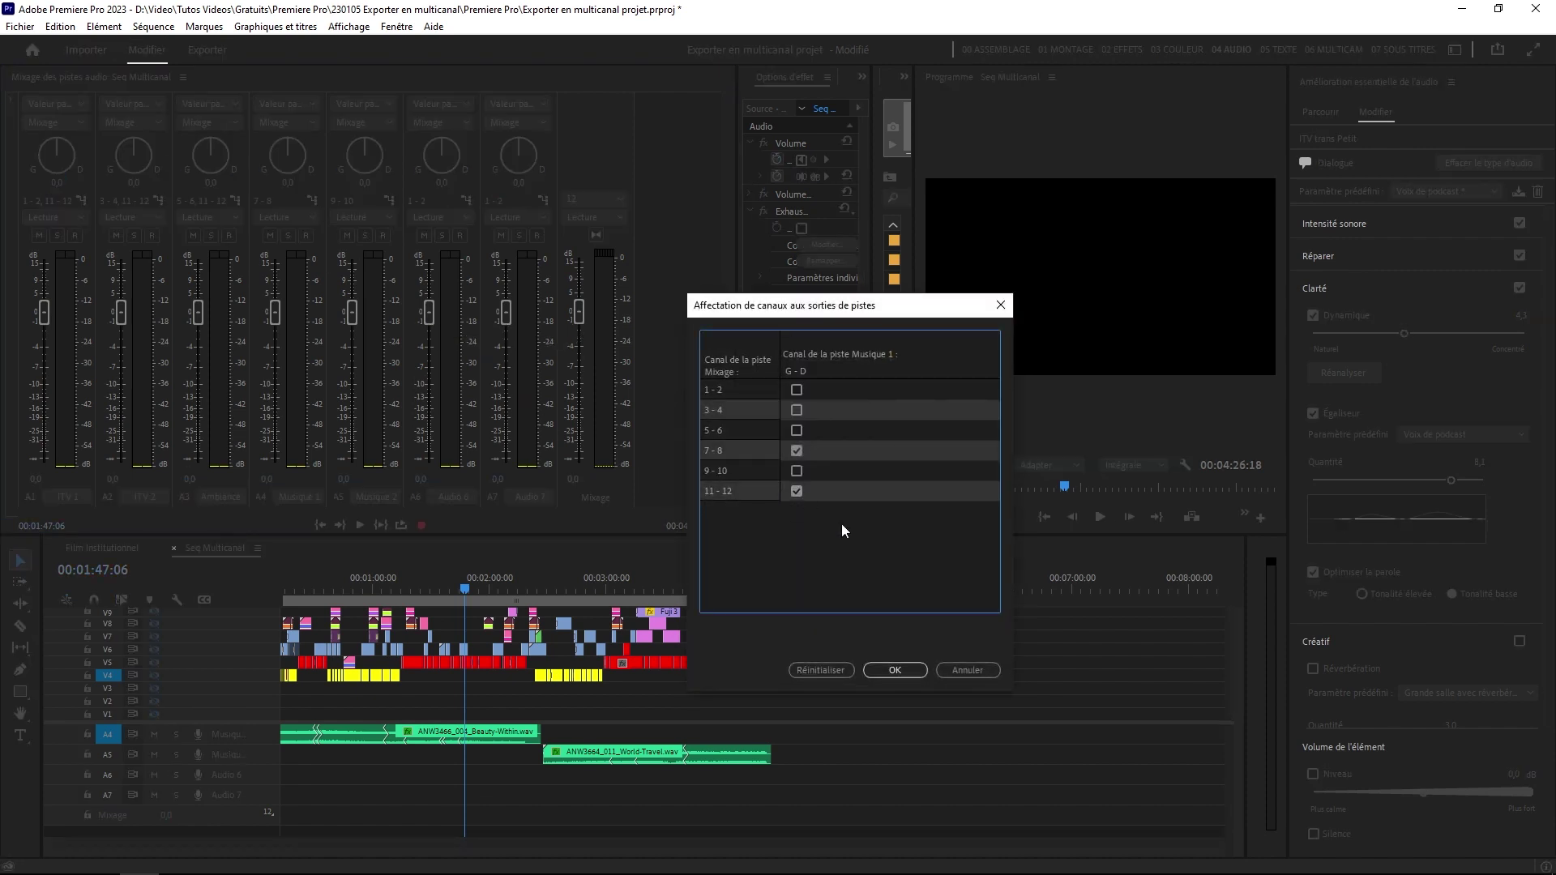
click(901, 672)
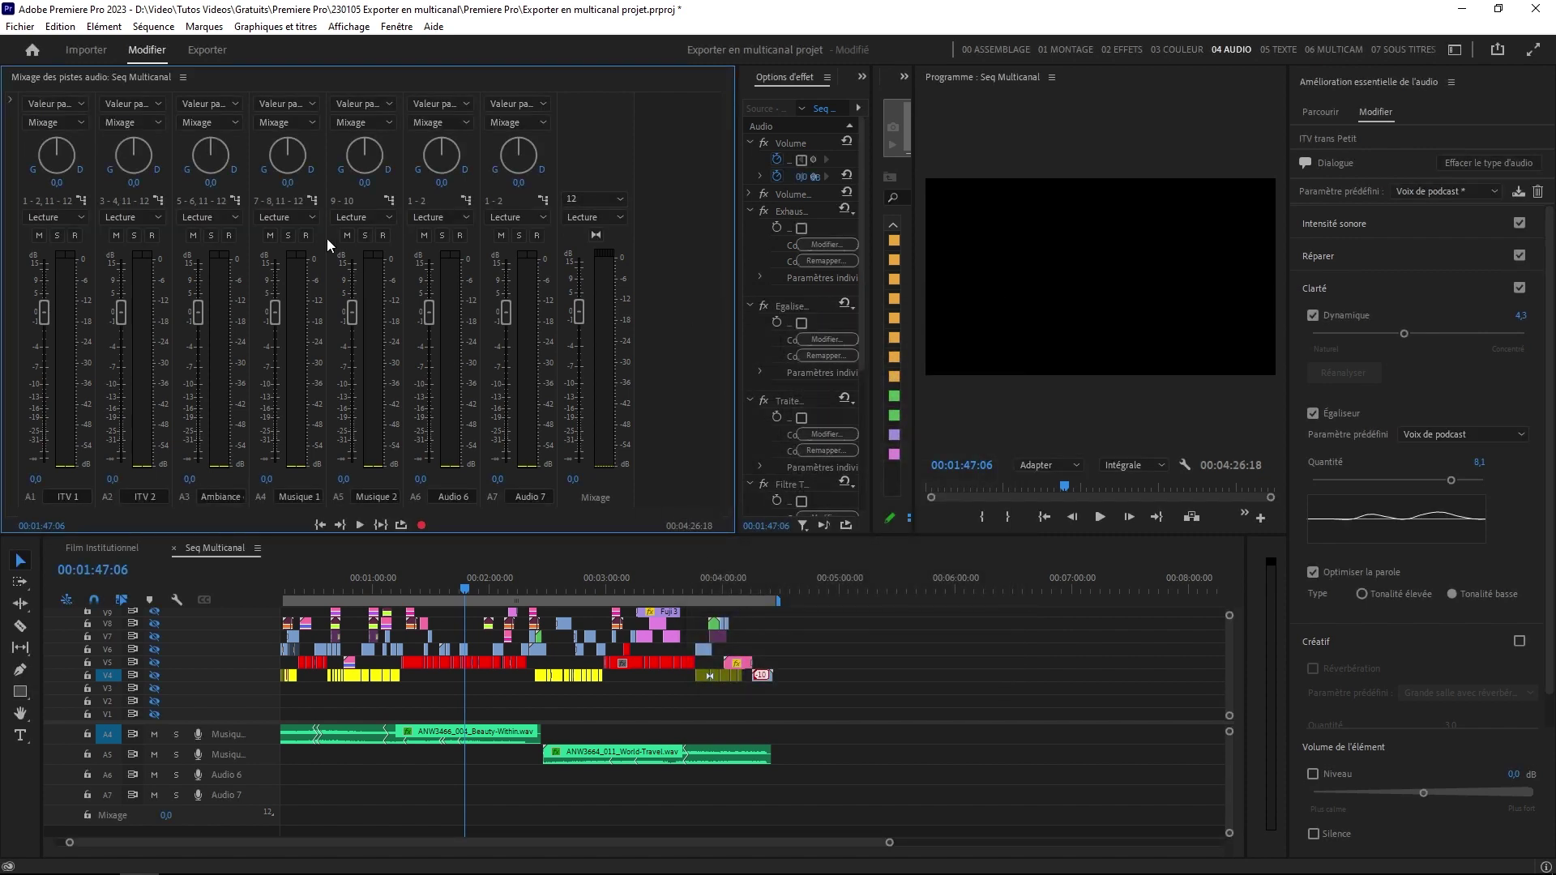
click(390, 200)
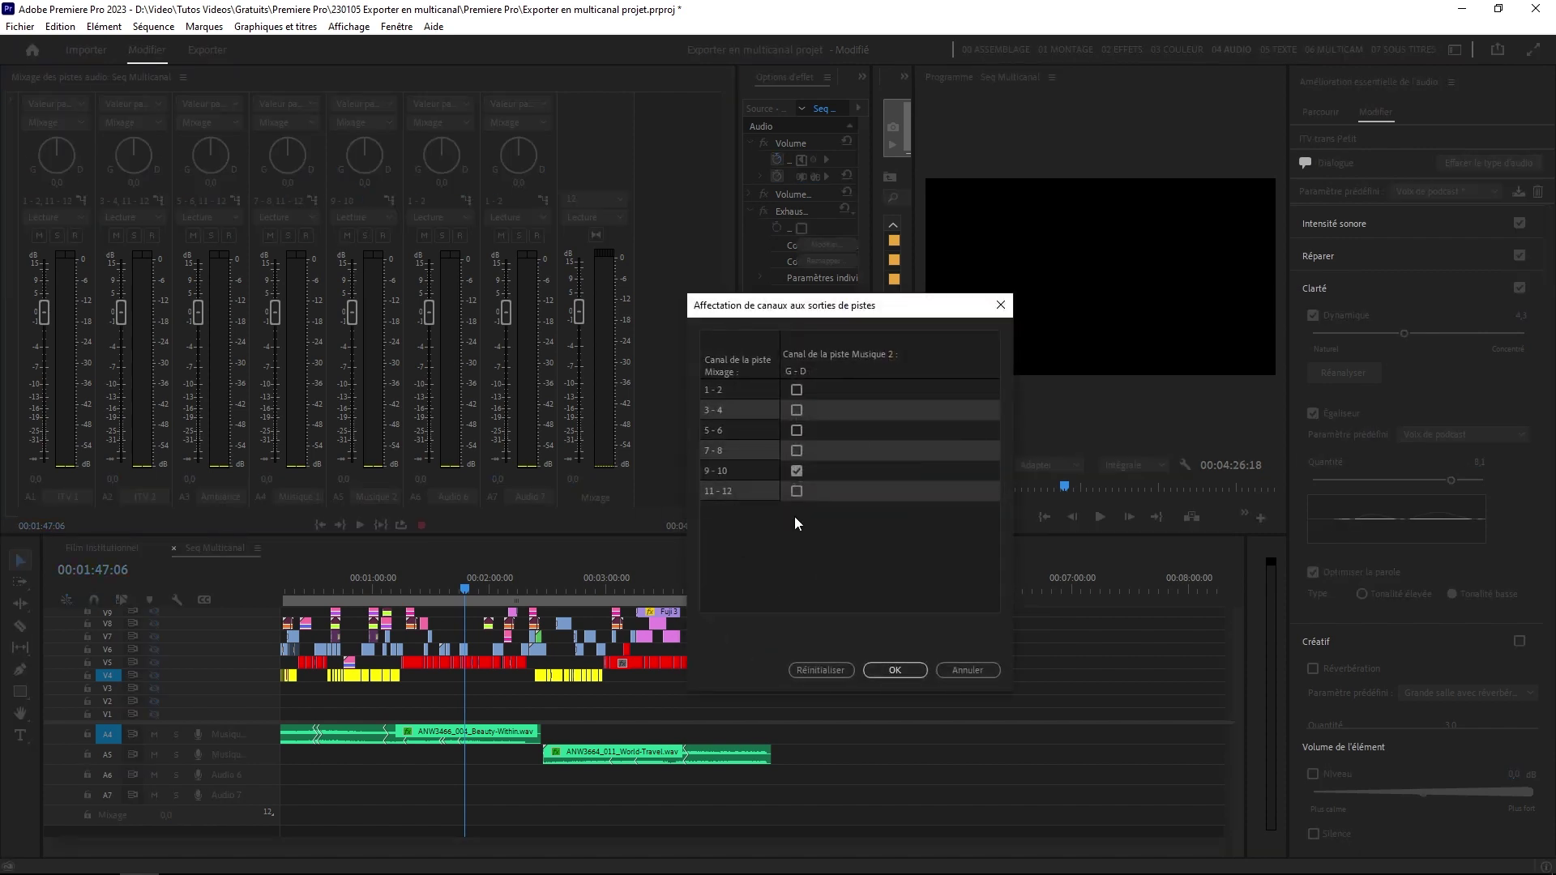
click(892, 669)
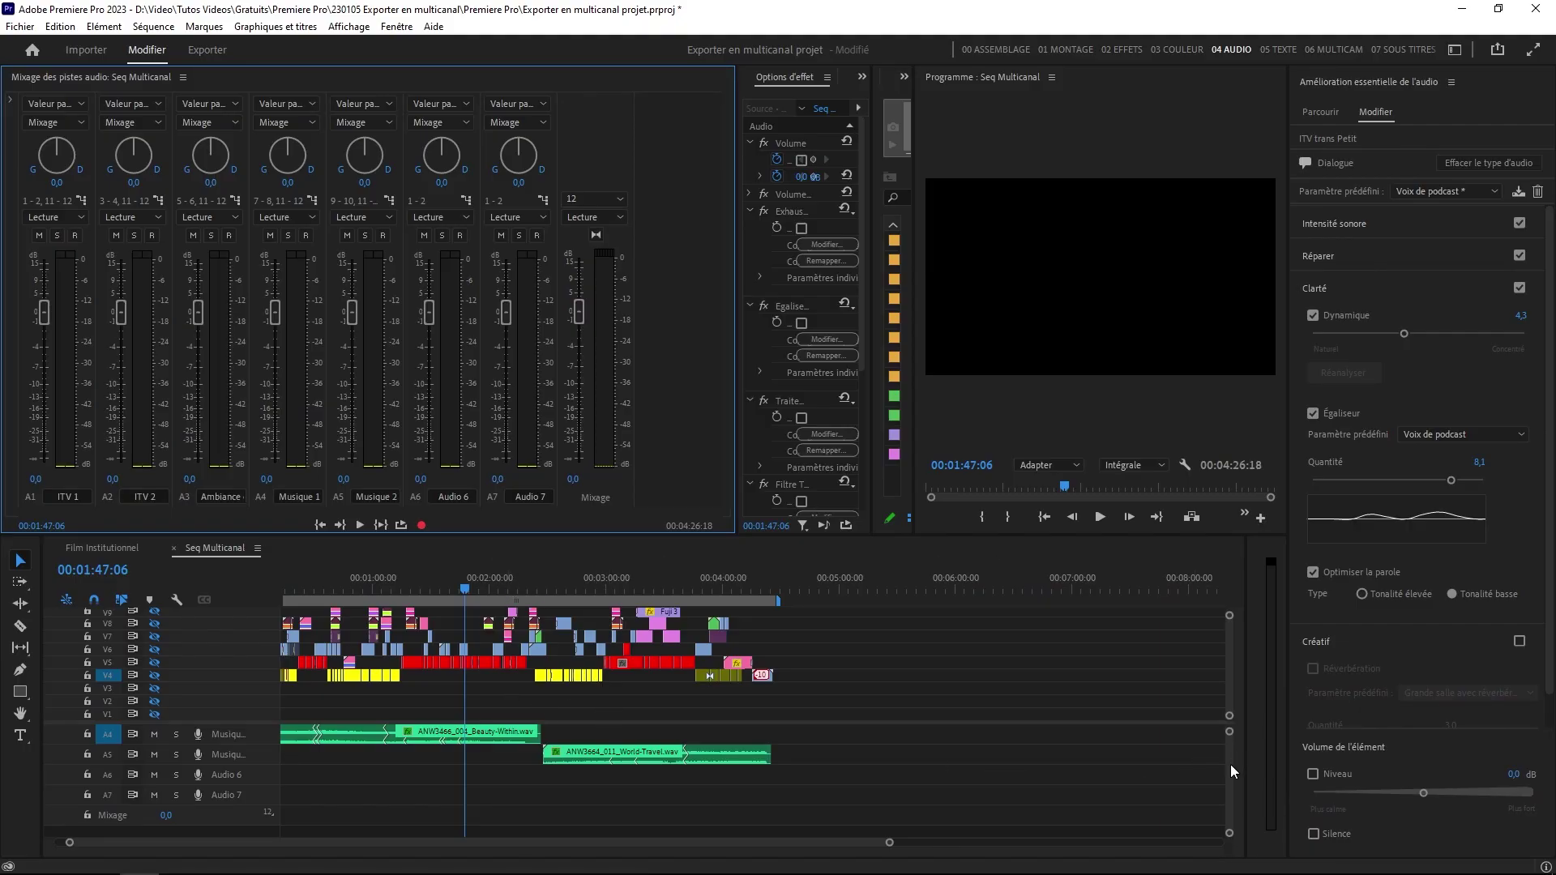
Move the Ambiance chantier clip, the middle ITV 2 clips and the World-Travel music earlier so all audio tracks overlap from about 00:01:36
scroll(1230, 765, up, 3)
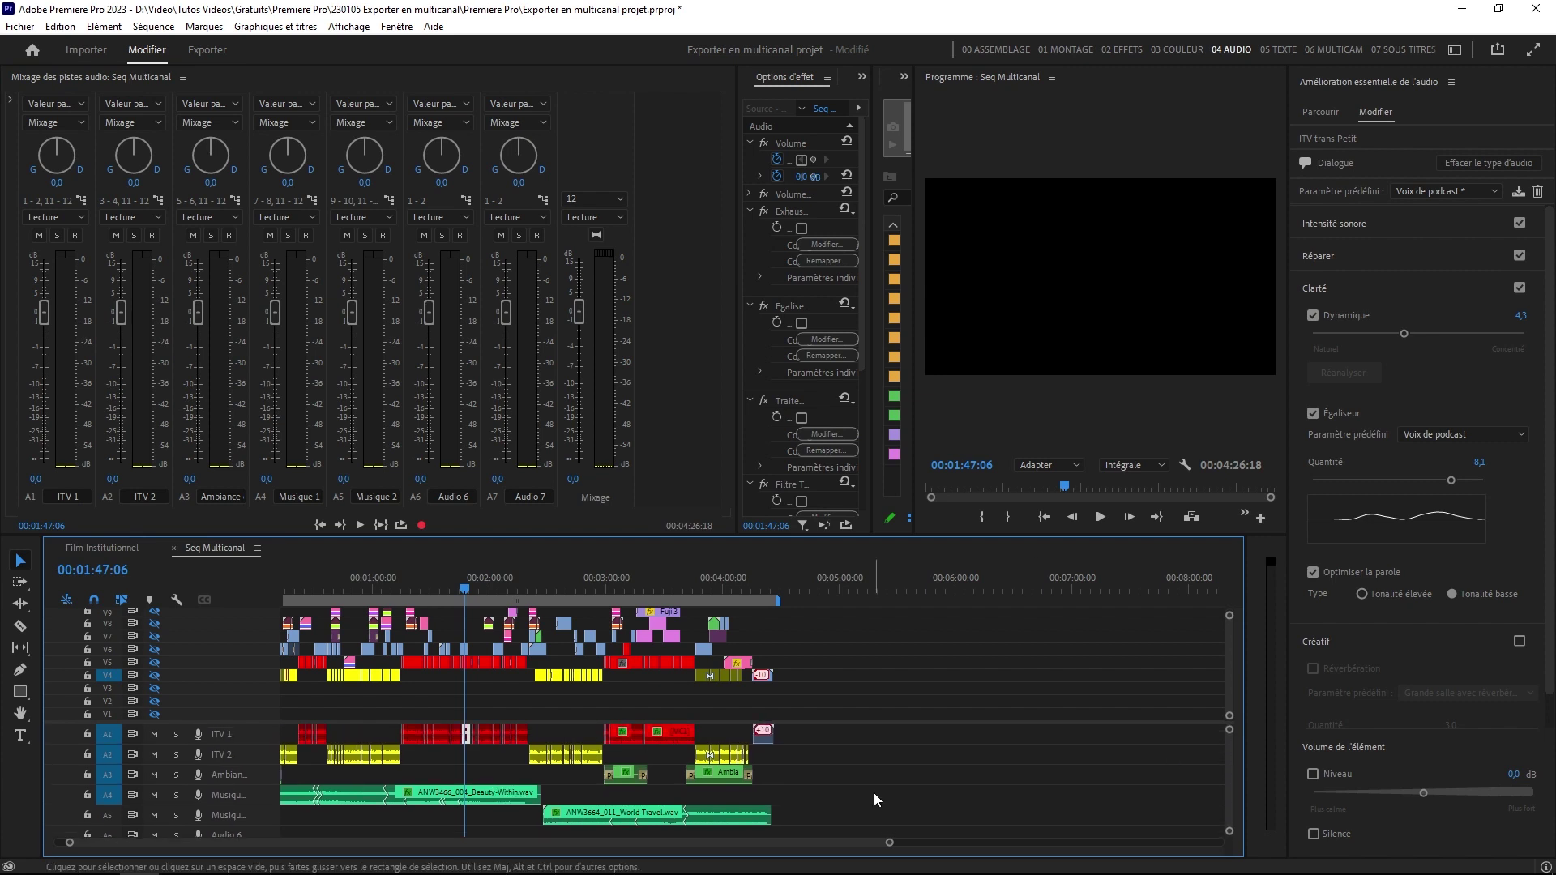
drag(622, 776, 461, 780)
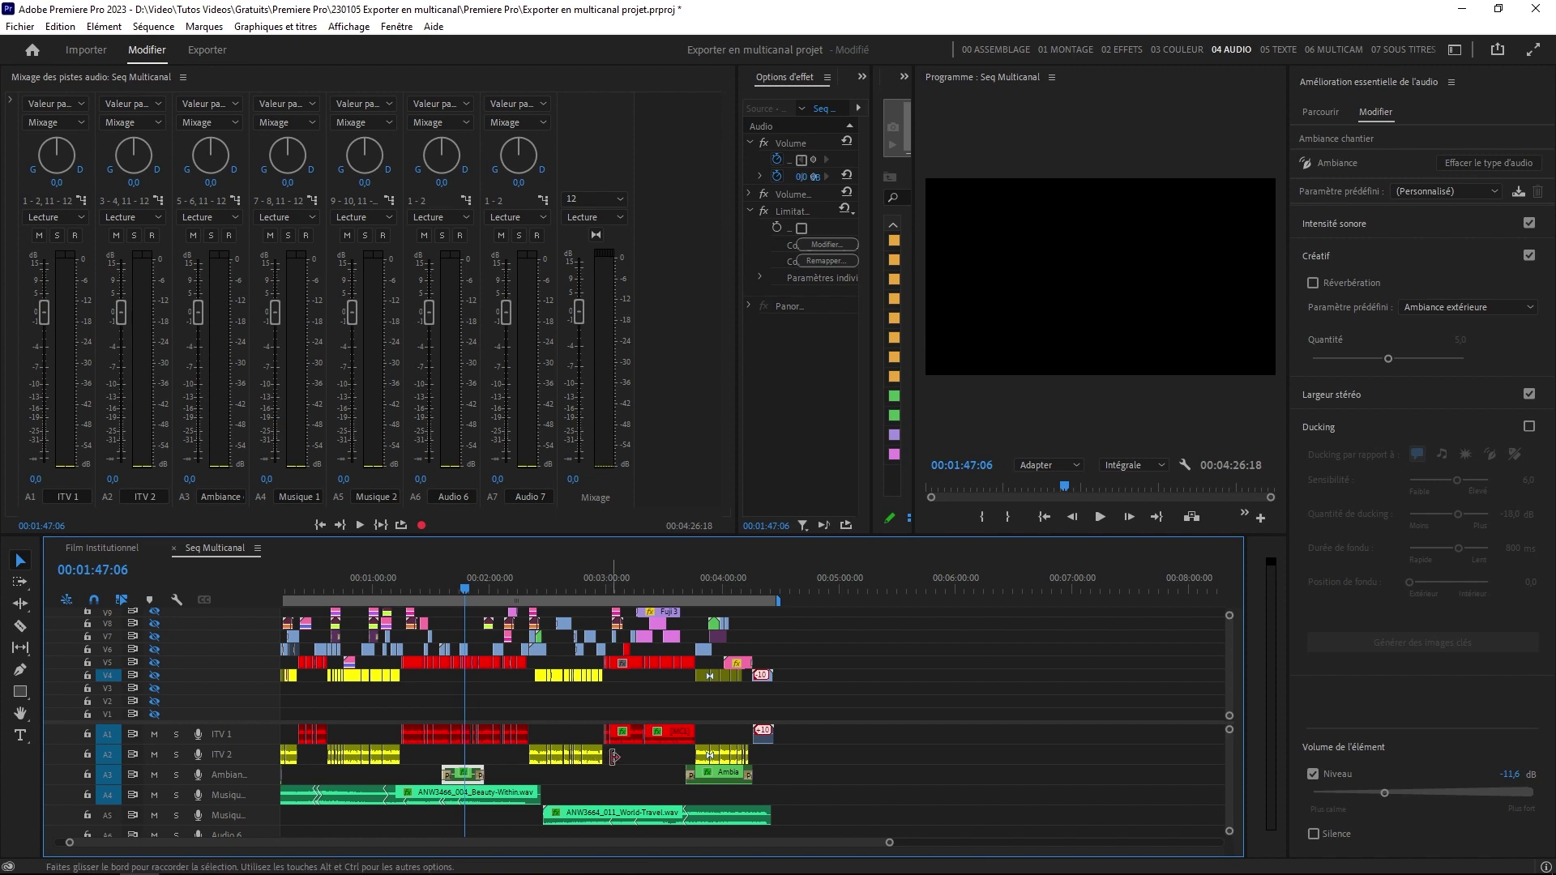
drag(557, 755, 445, 764)
drag(636, 820, 494, 830)
Limit the Seq Multicanal work area to the overlapping passage from 00:01:33:22 to 00:01:58:02
drag(453, 587, 442, 591)
scroll(454, 595, up, 1)
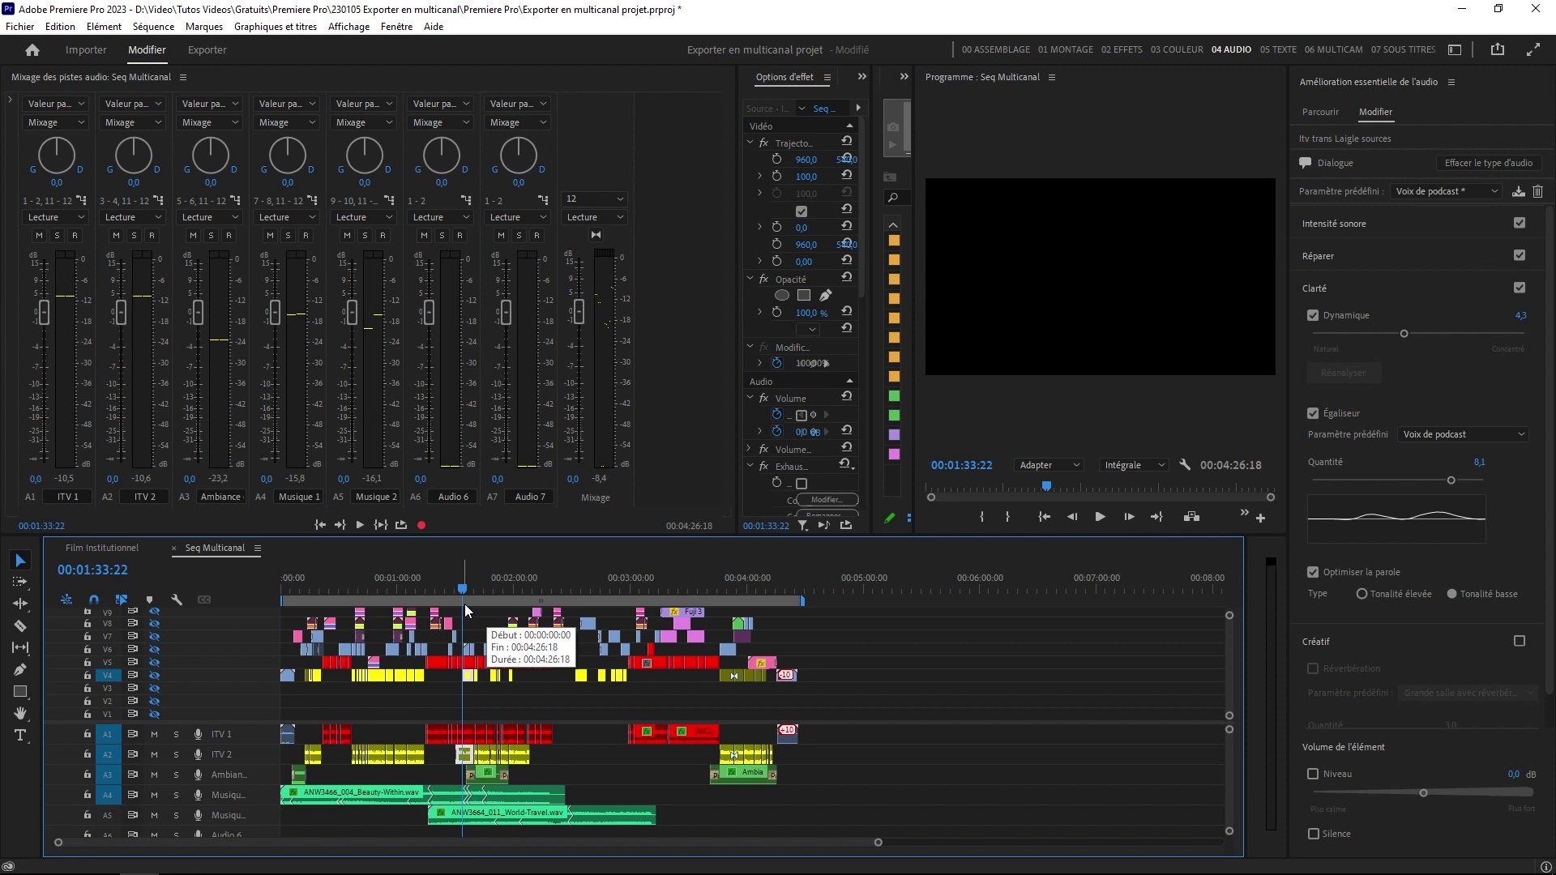
key(alt+asciicircum)
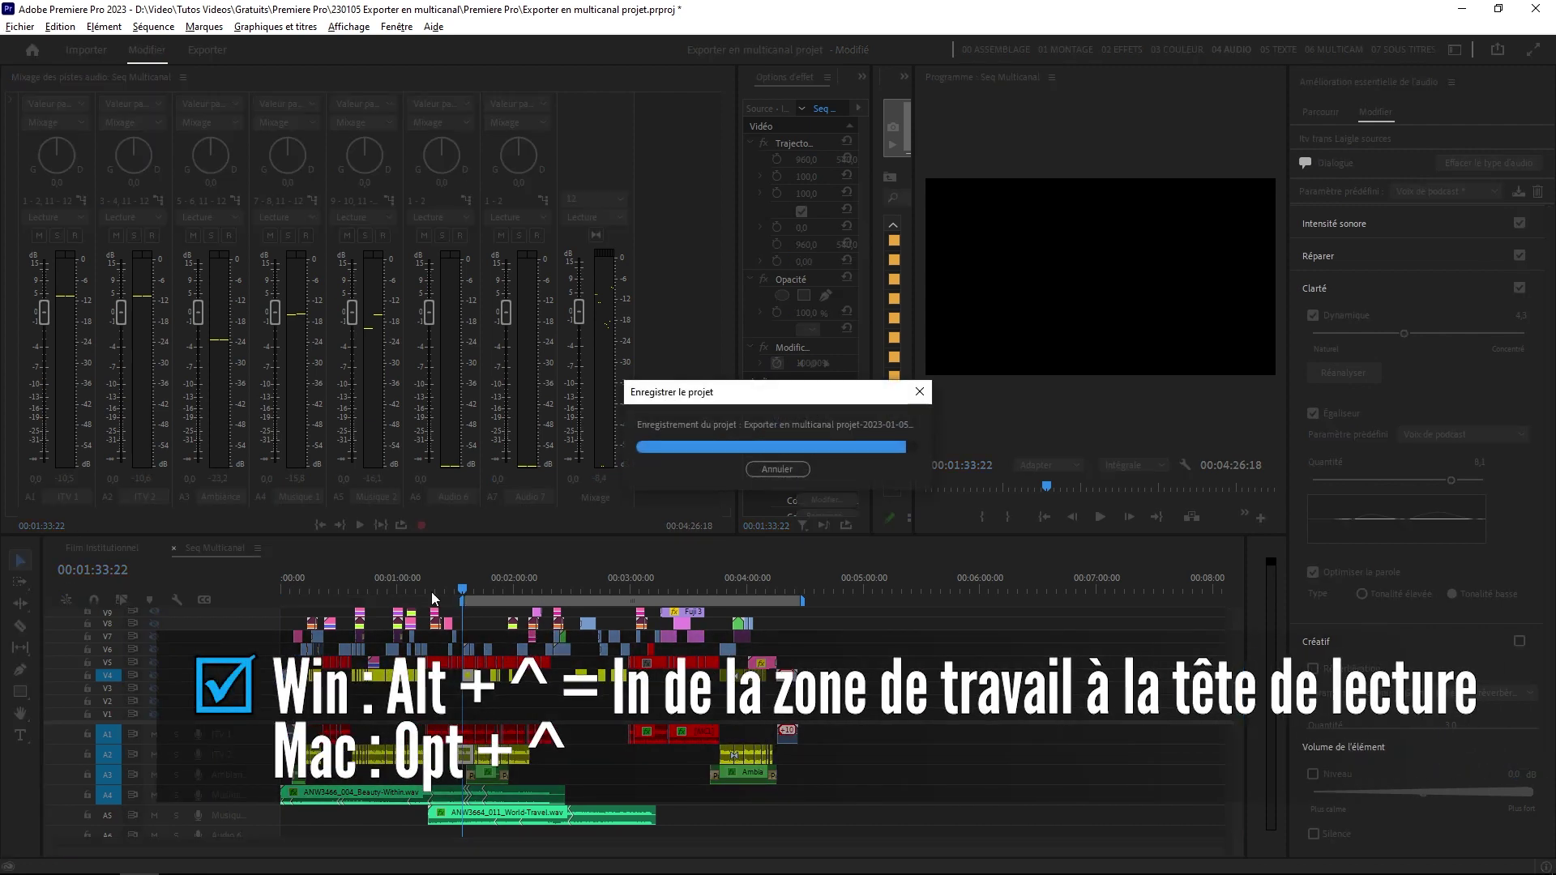
click(513, 591)
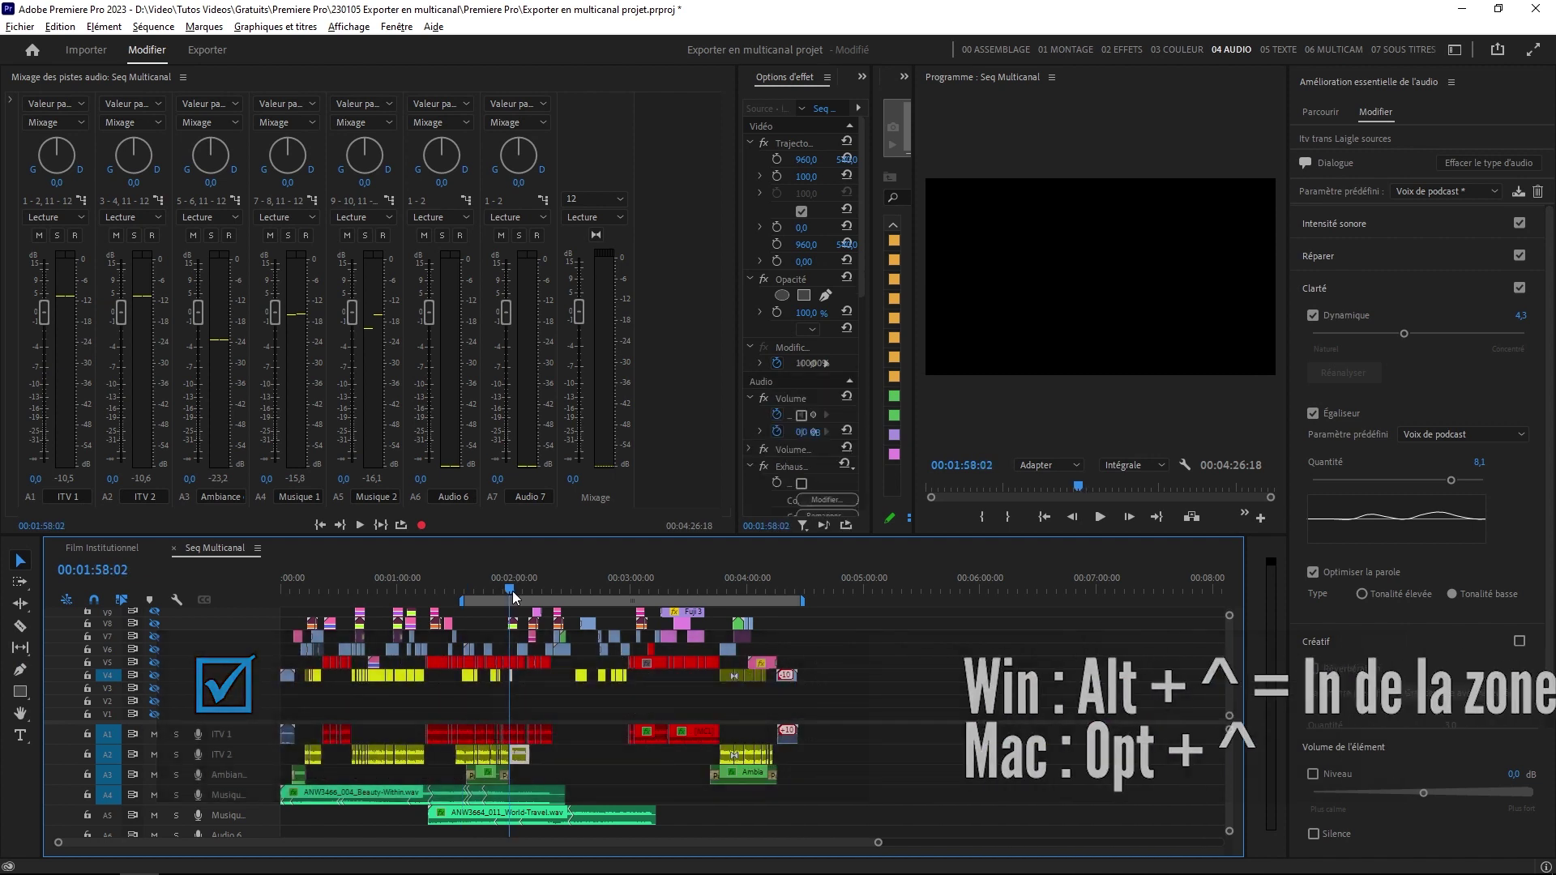
key(alt+dollar)
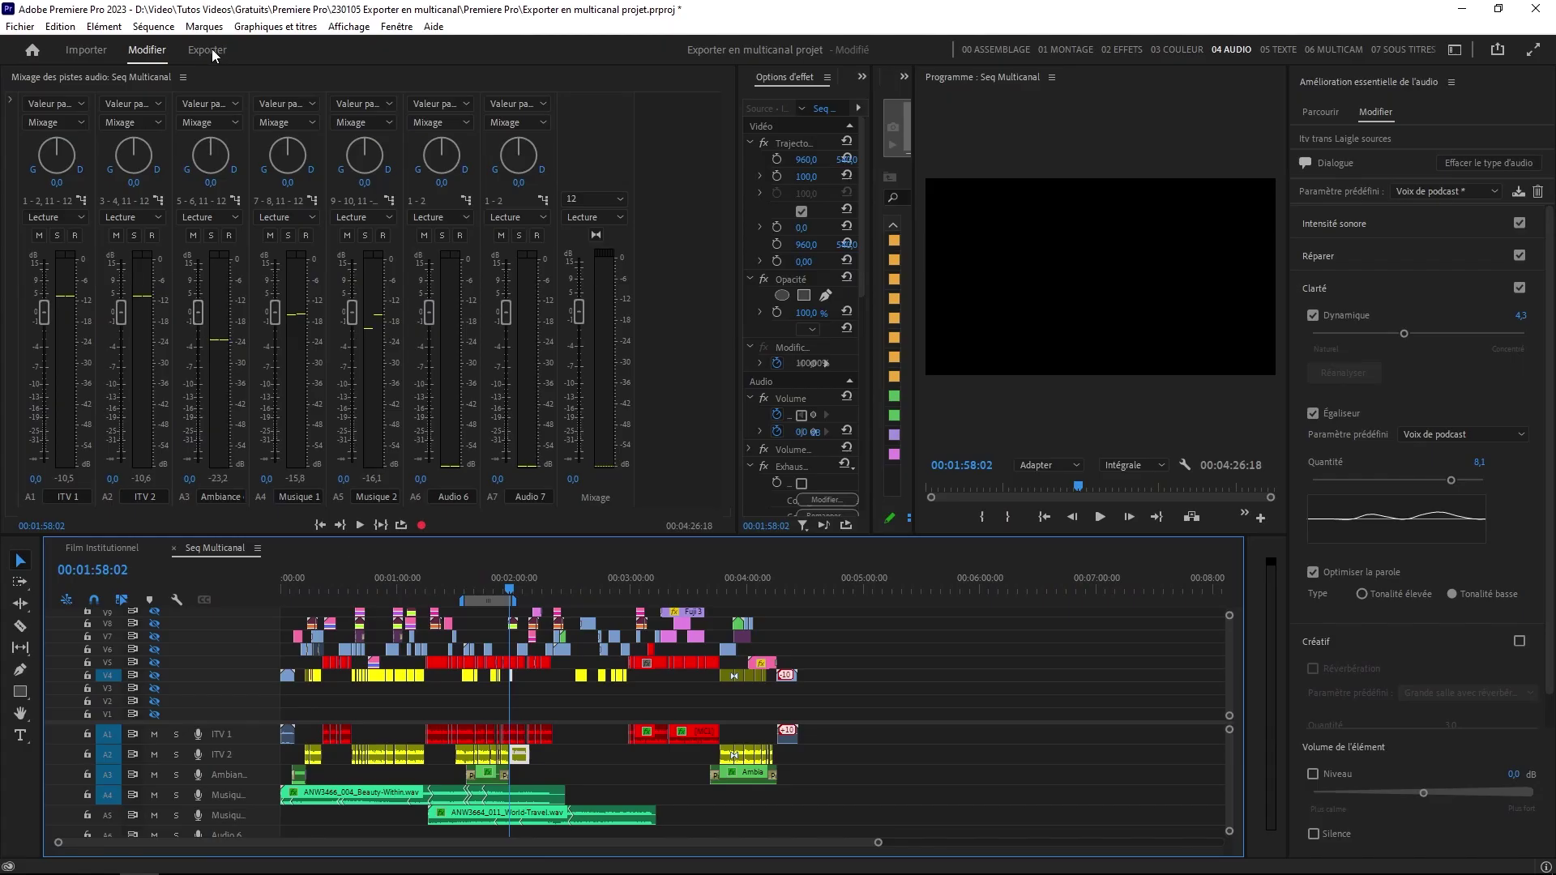
Open the export settings for Seq Multicanal and set the output location to the project's Exports folder
click(211, 49)
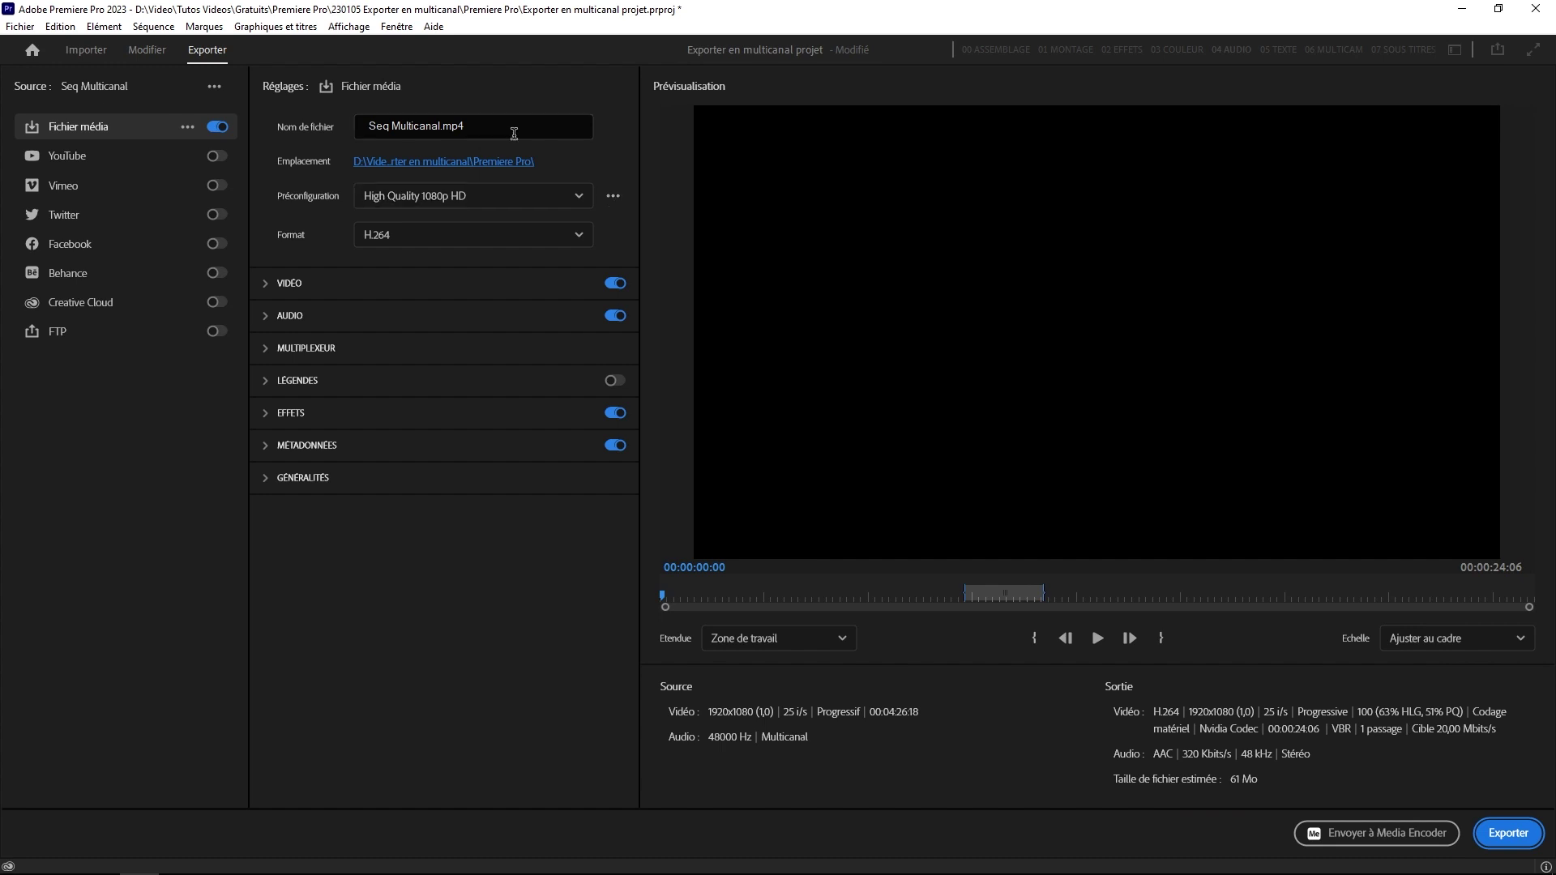
click(453, 162)
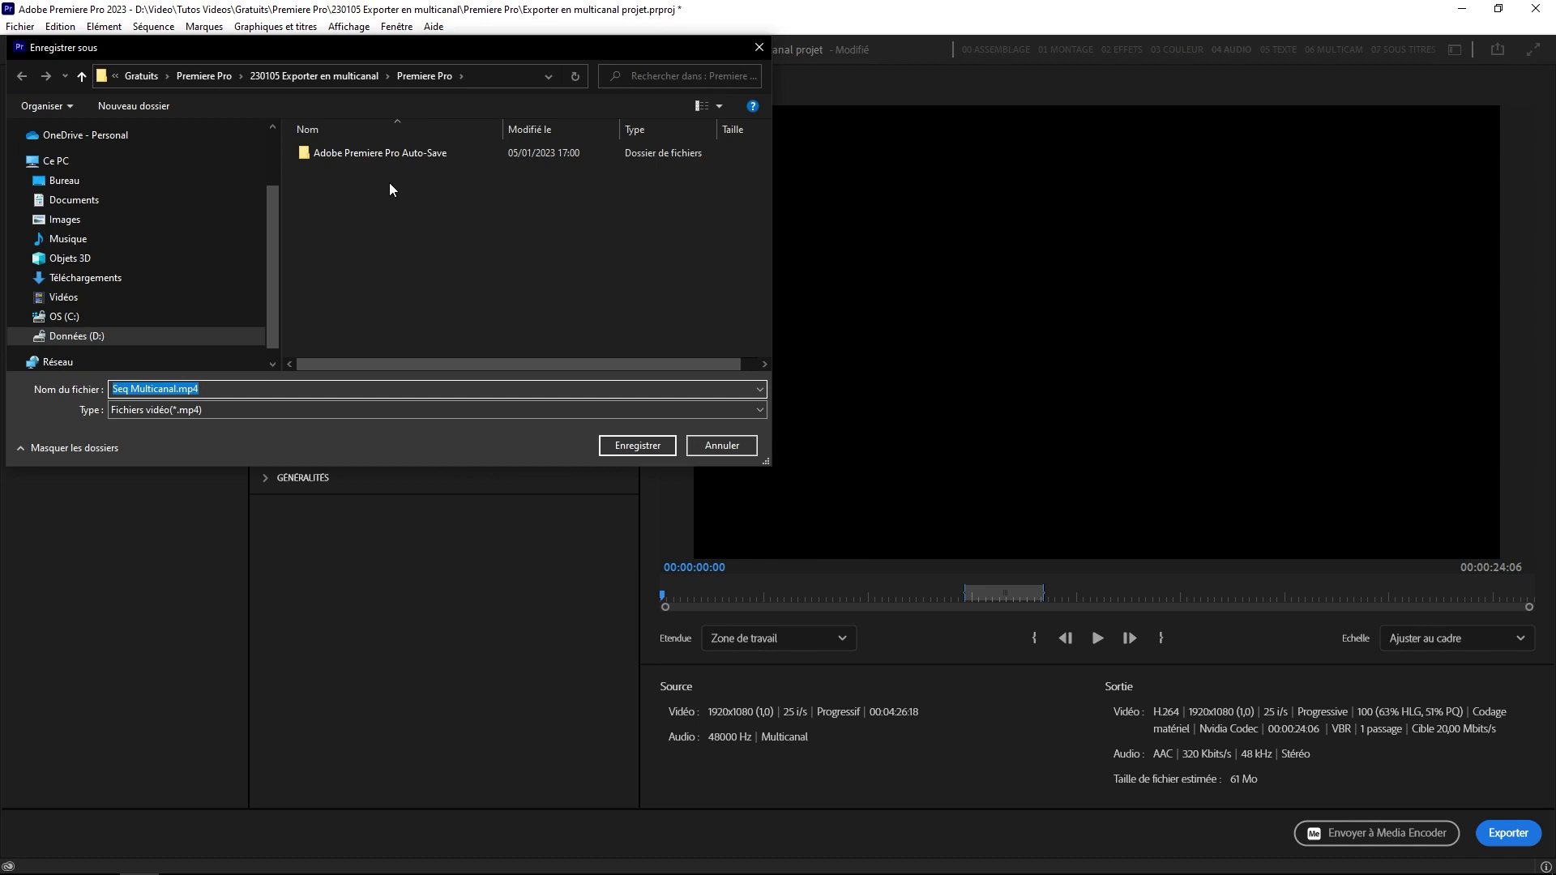
click(329, 78)
click(345, 225)
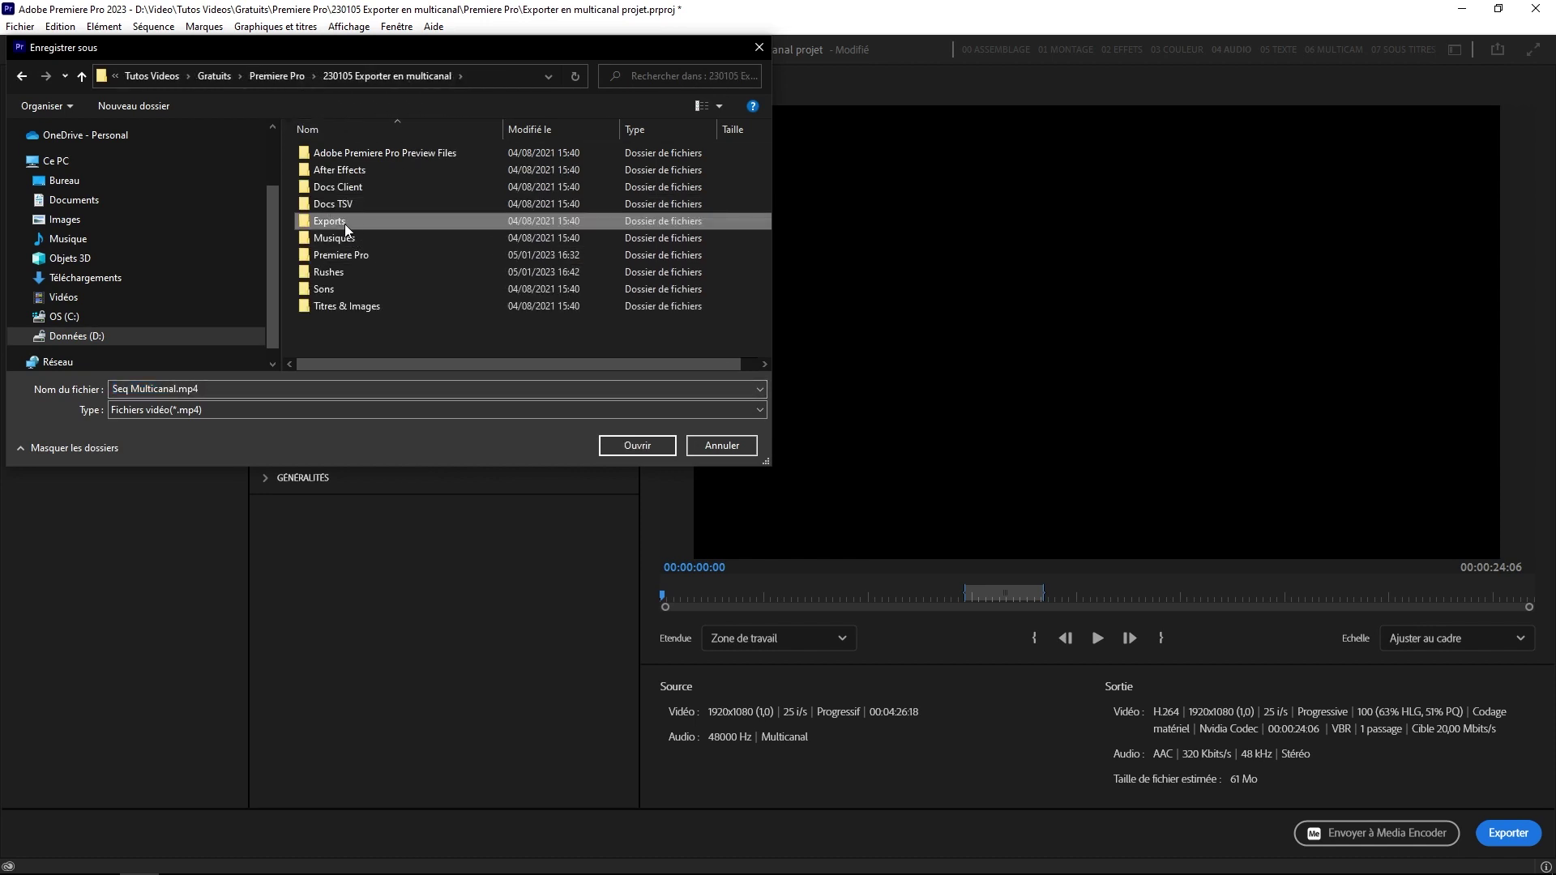
double_click(325, 221)
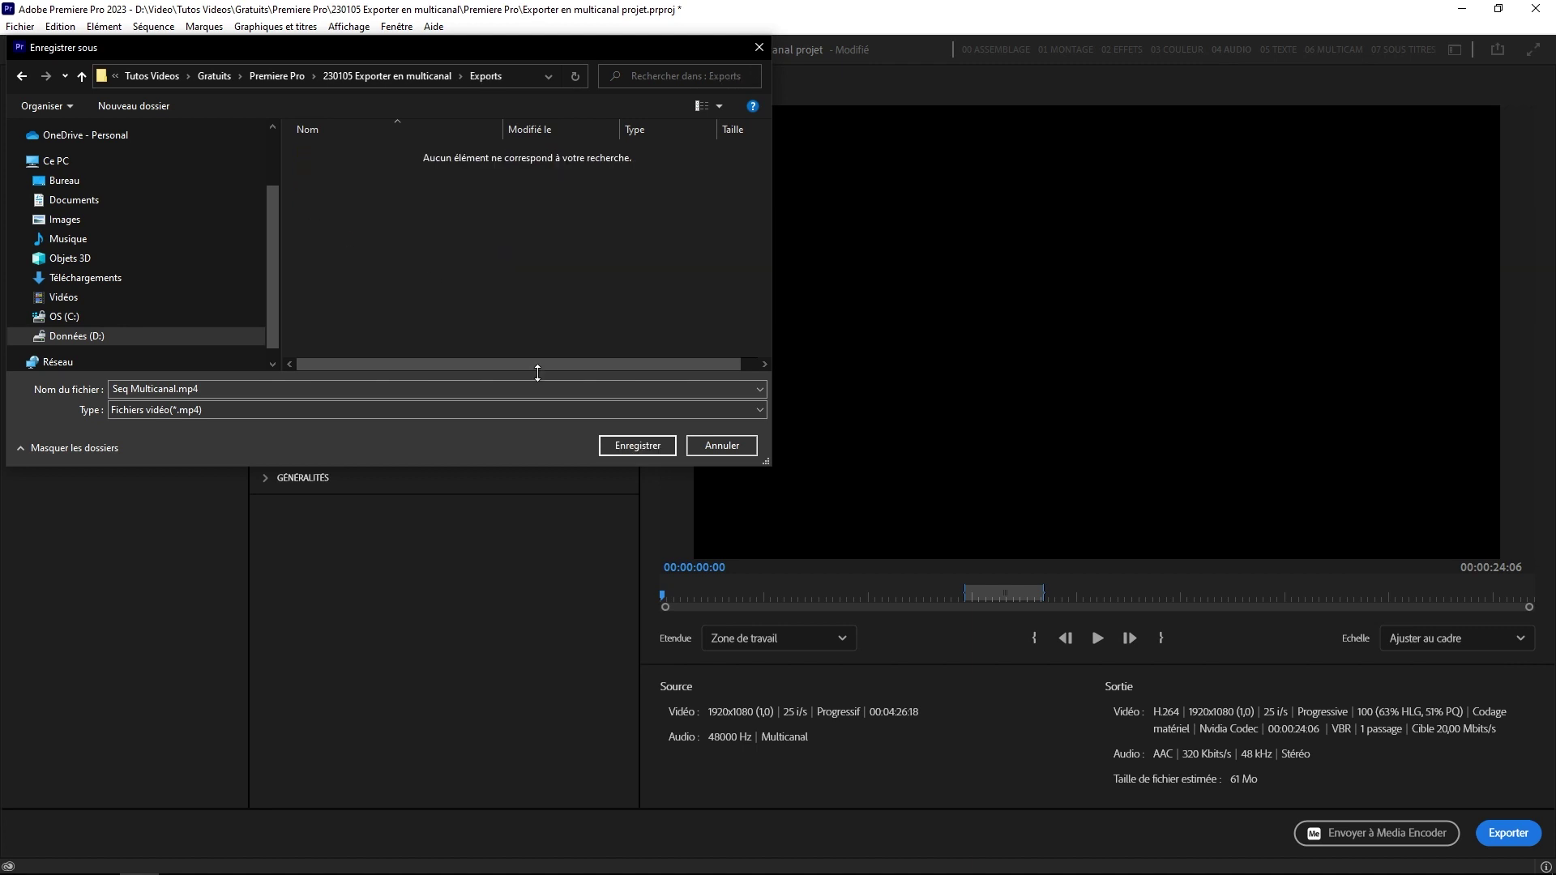
click(632, 447)
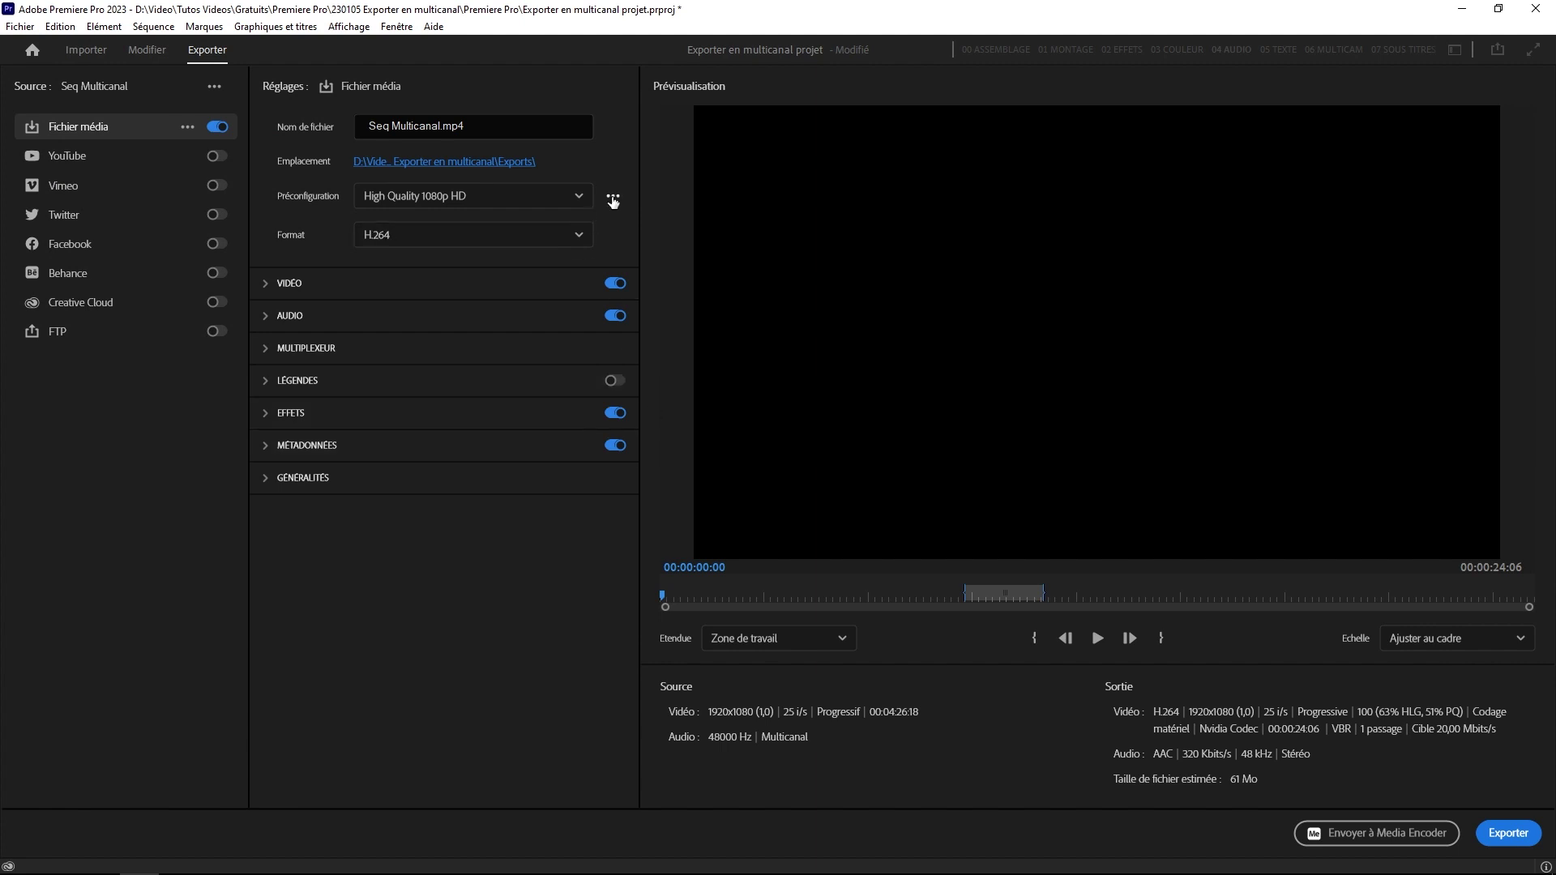
click(614, 199)
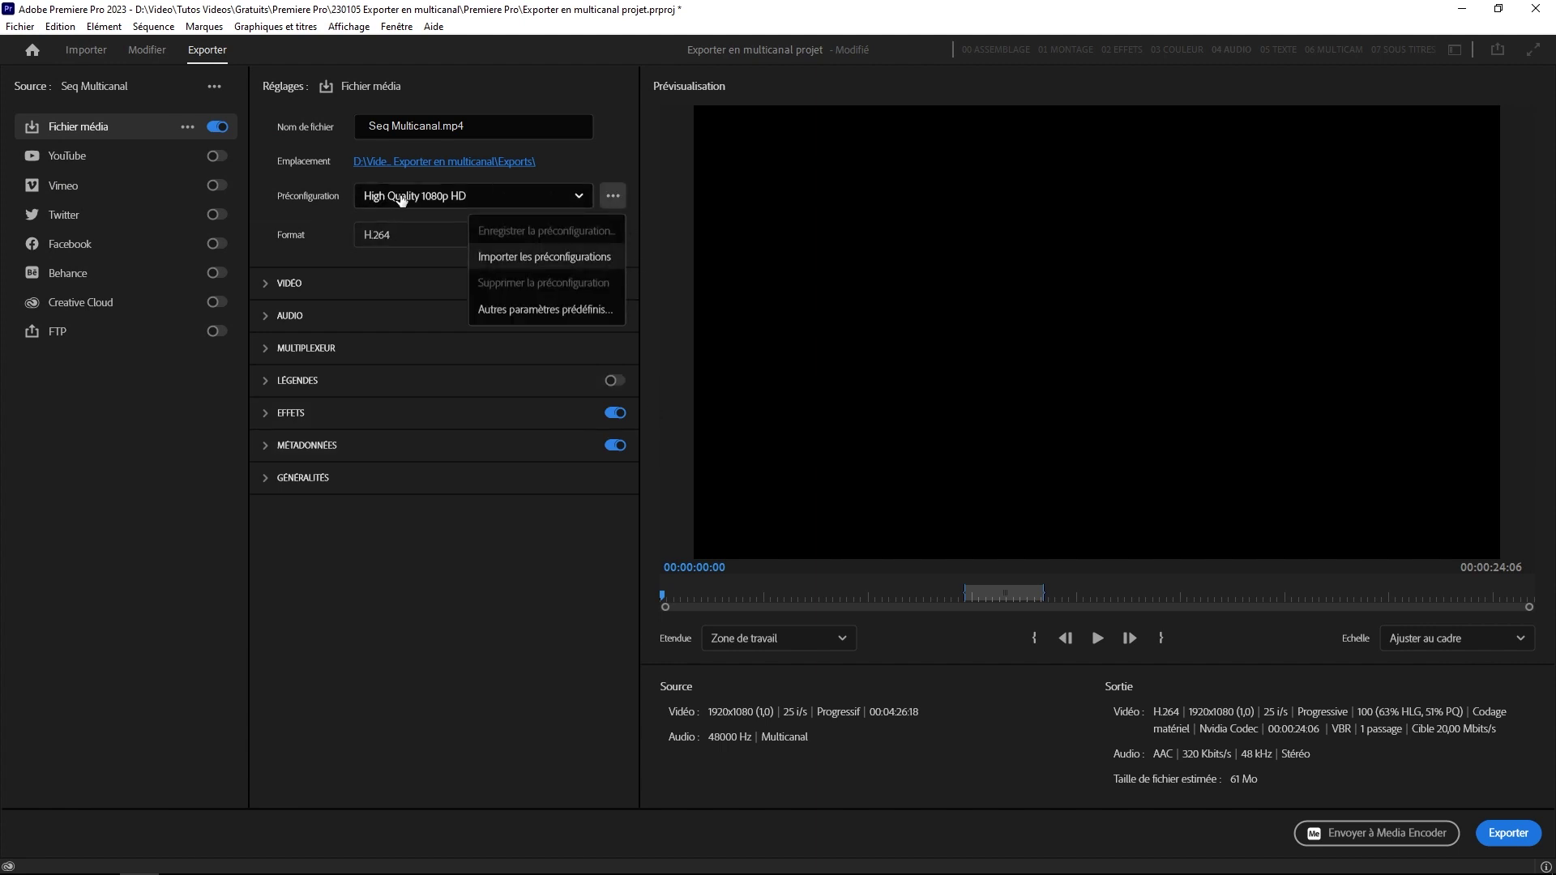
click(401, 199)
scroll(462, 511, down, 1)
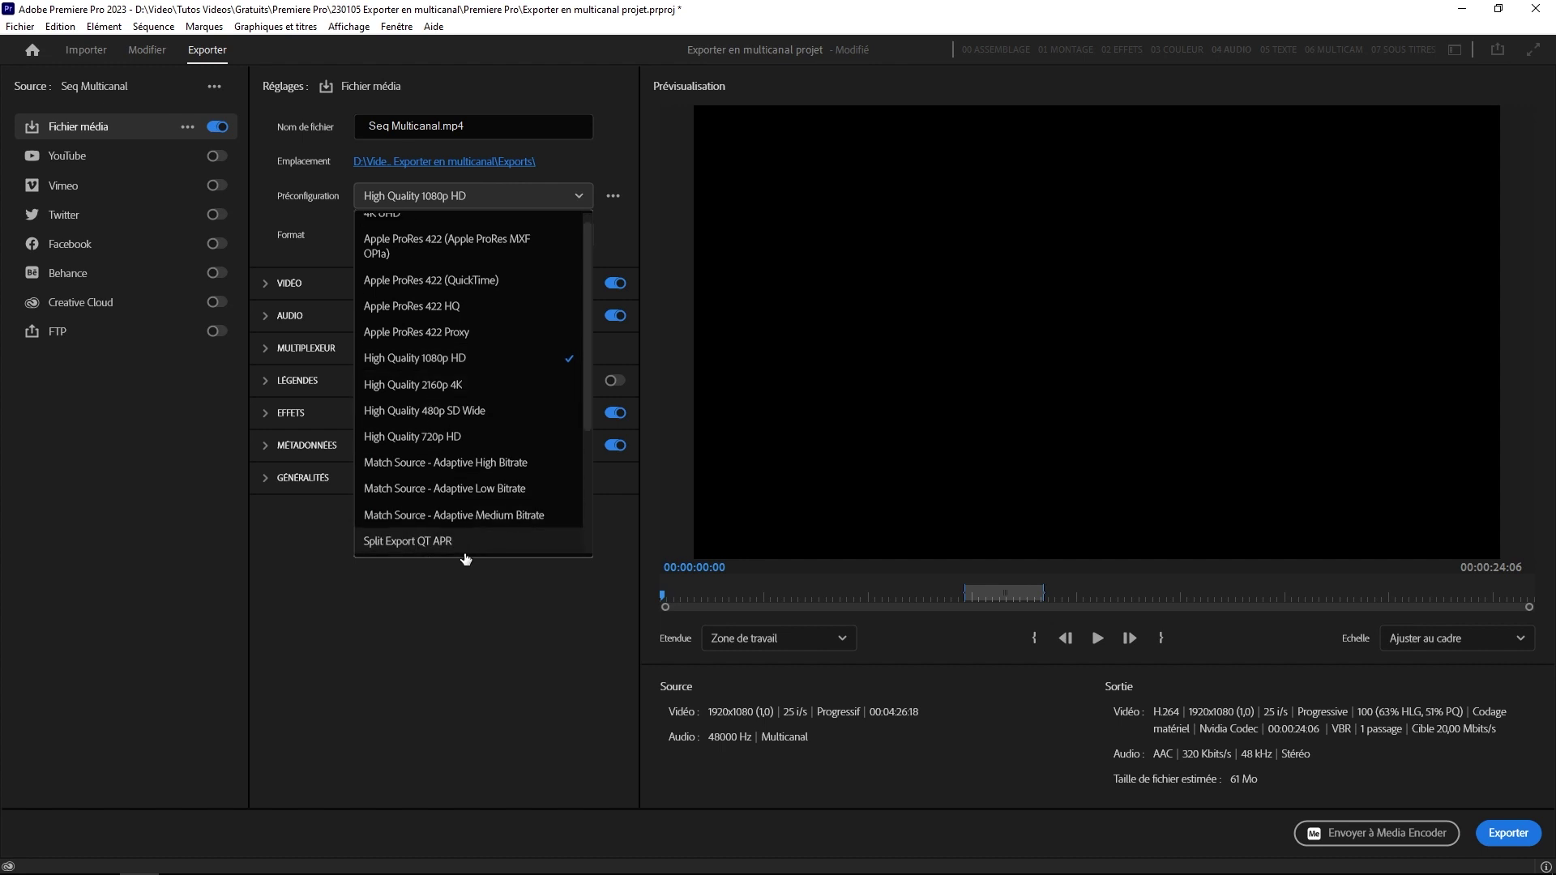
click(607, 201)
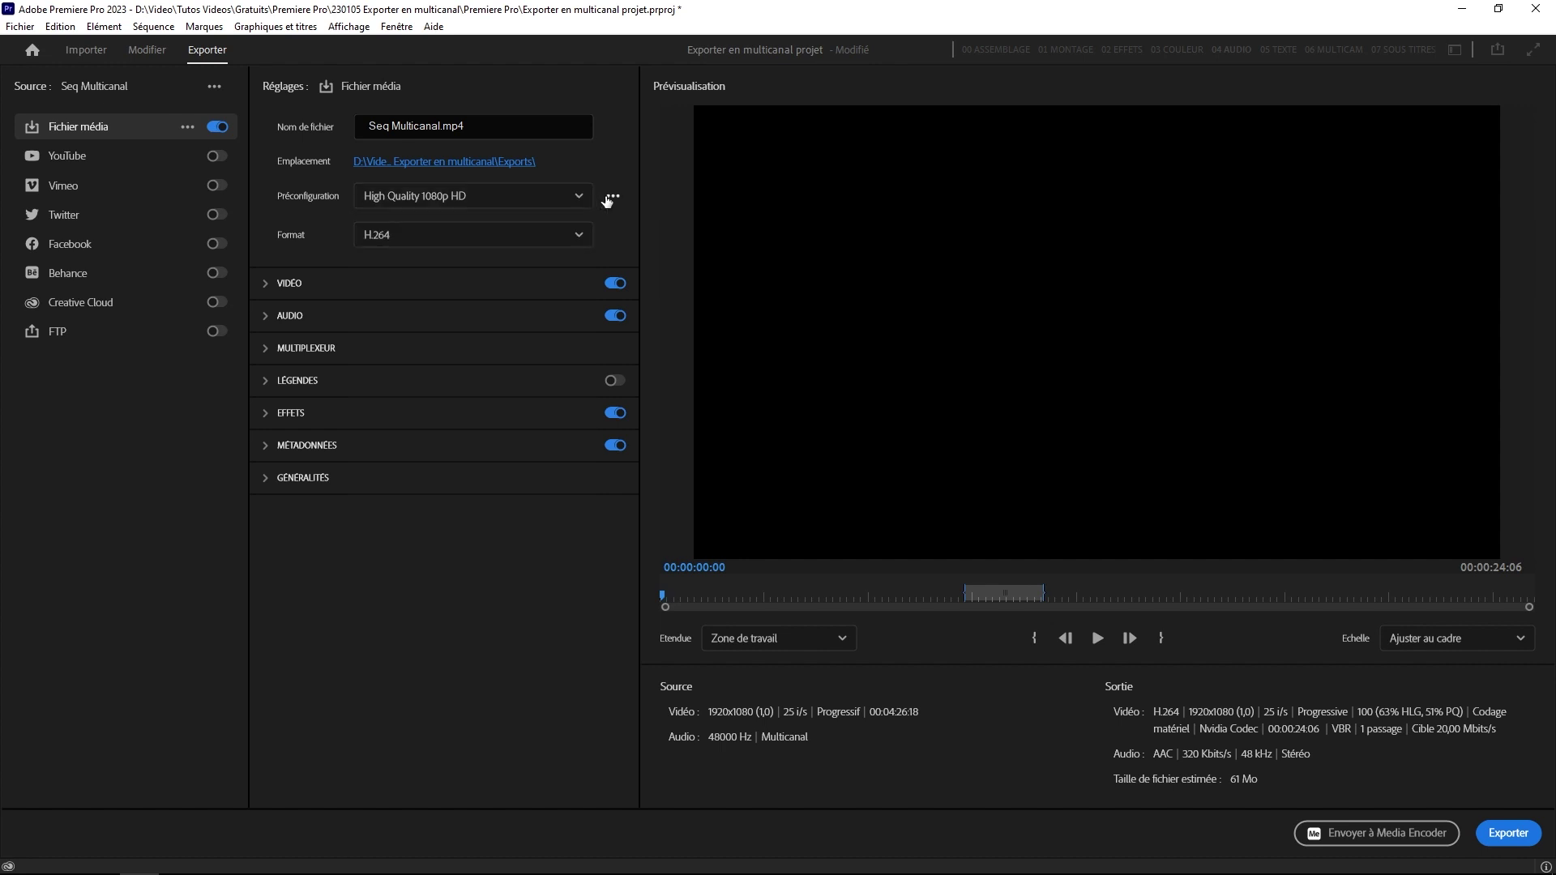
Search all export presets for "quick" and apply the QuickTime preset Apple ProRes 422 from the Diffusion category
click(614, 196)
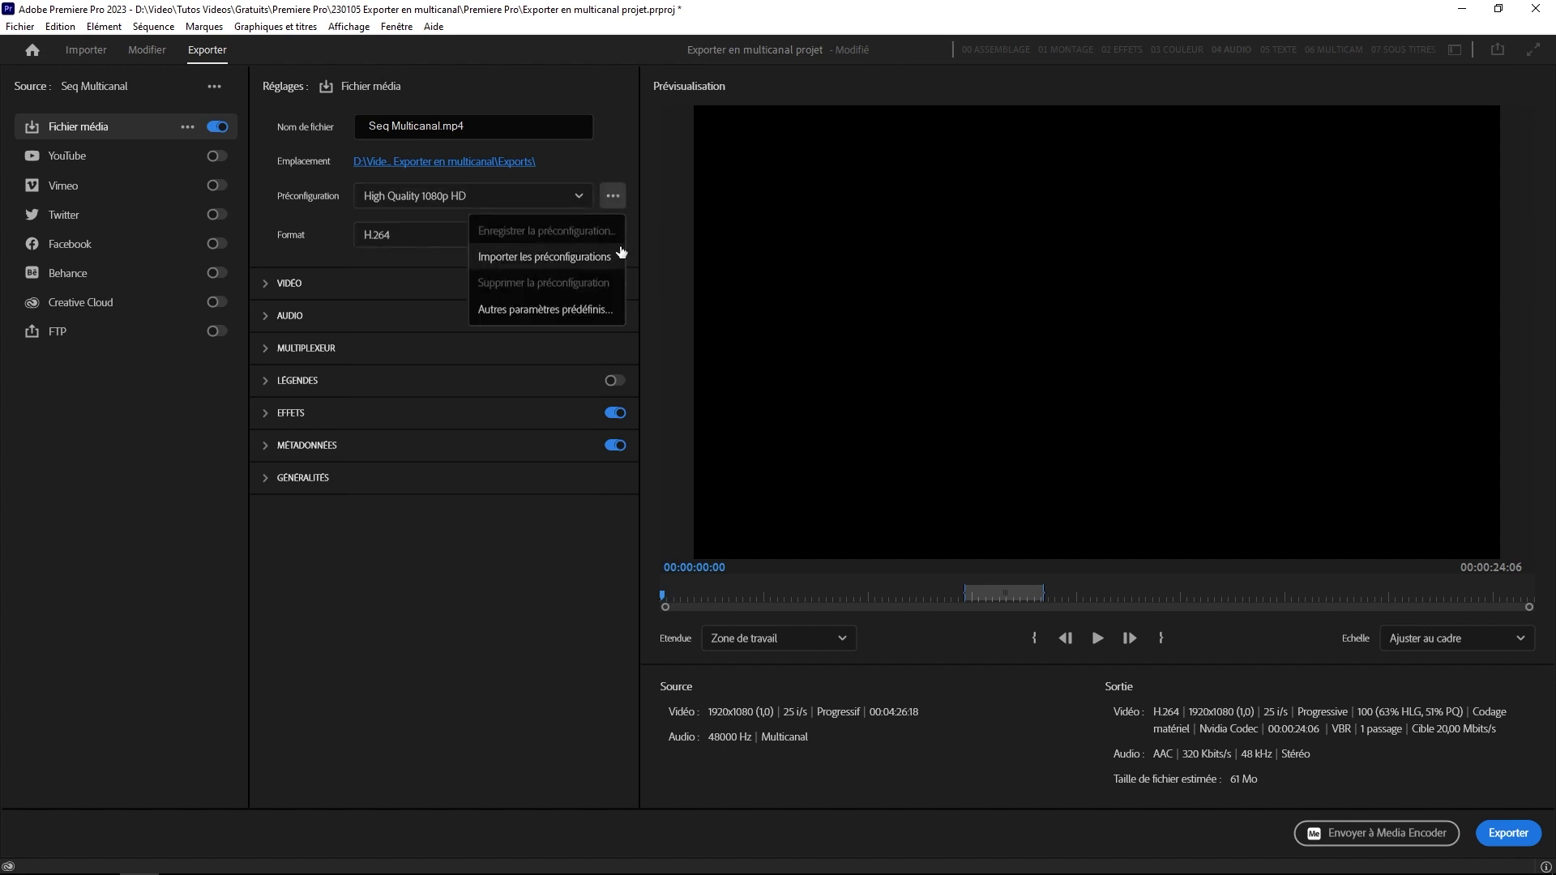
click(563, 311)
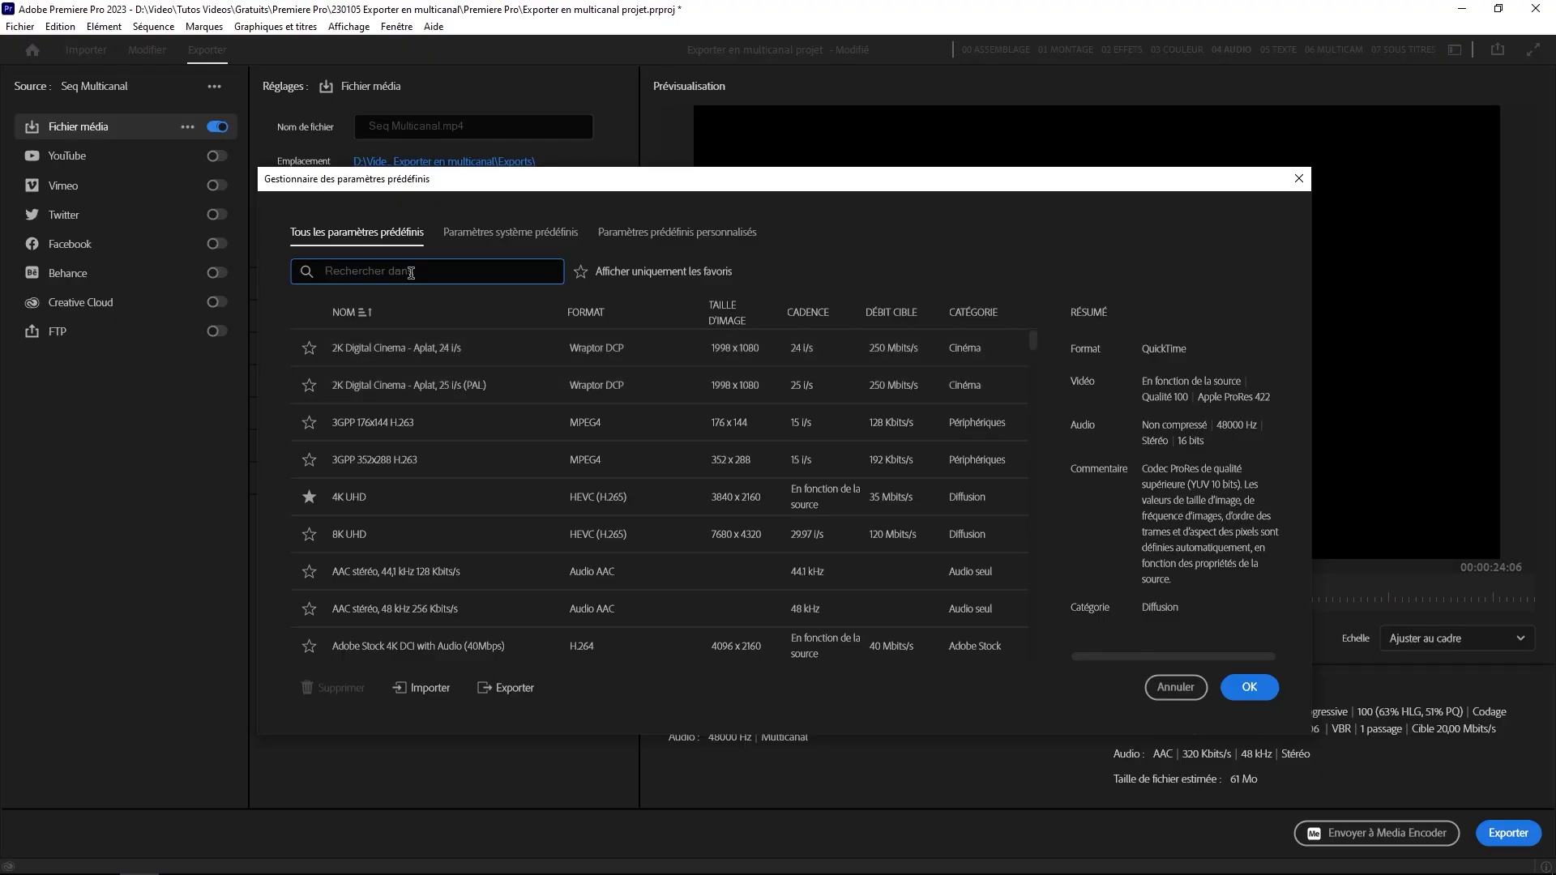
text(quick)
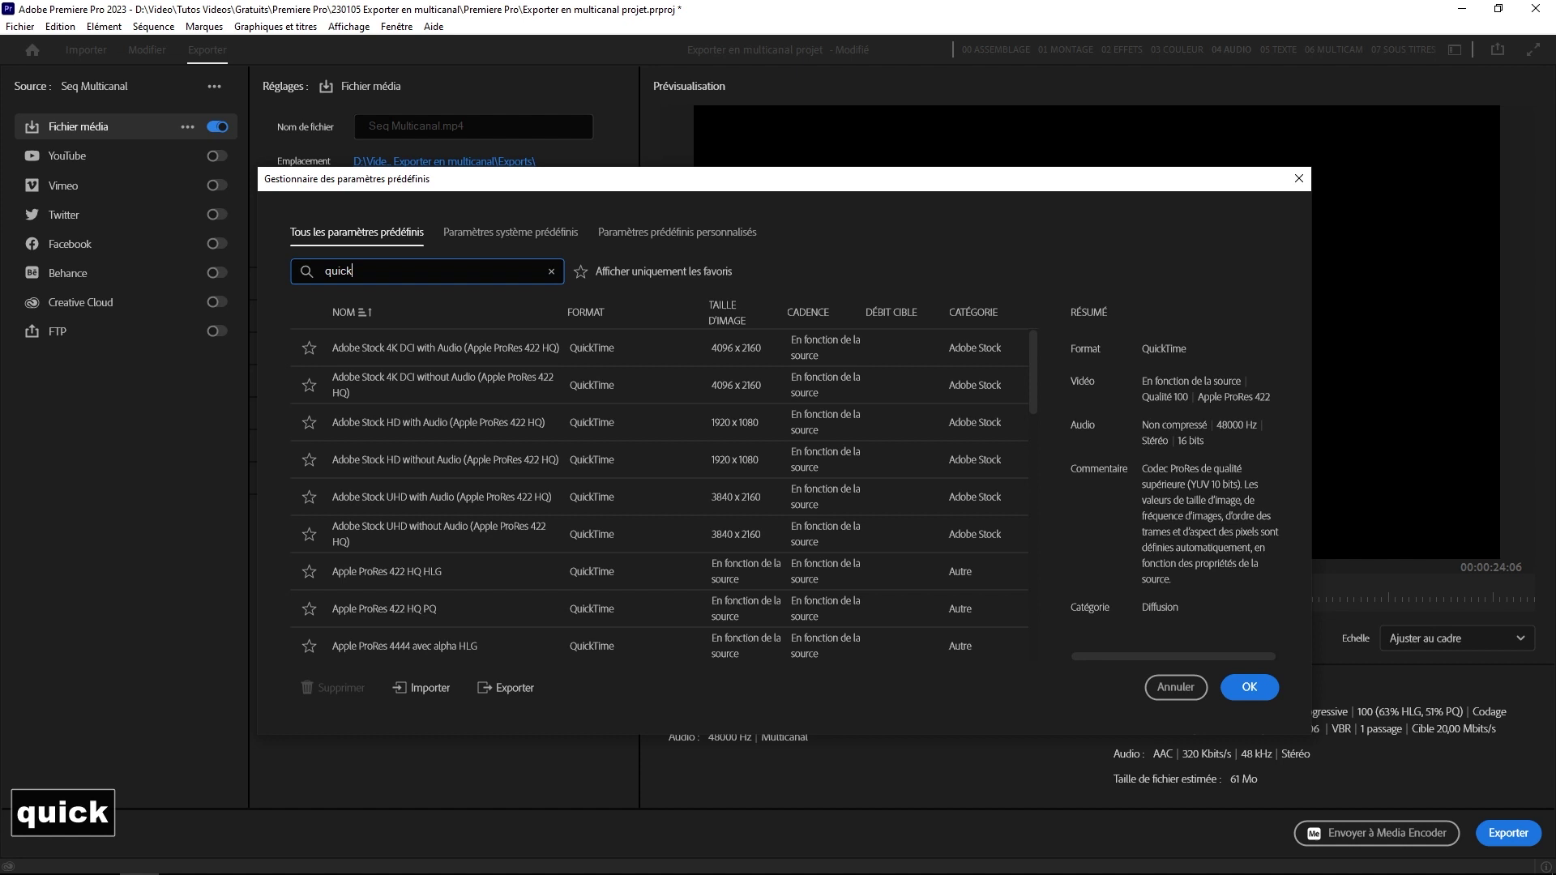
scroll(502, 487, down, 5)
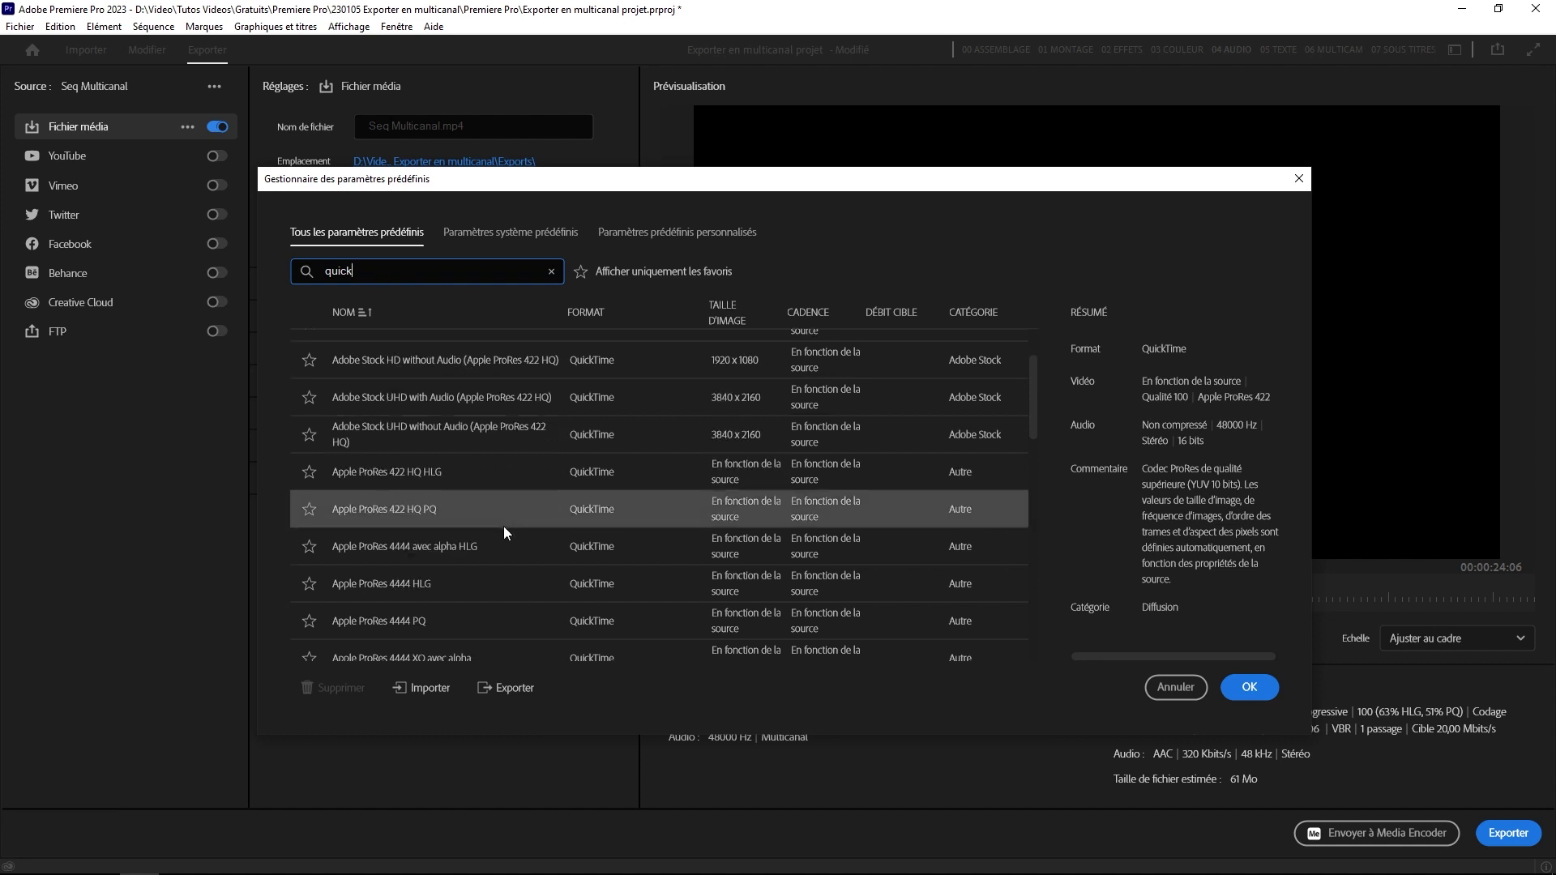
scroll(499, 533, down, 5)
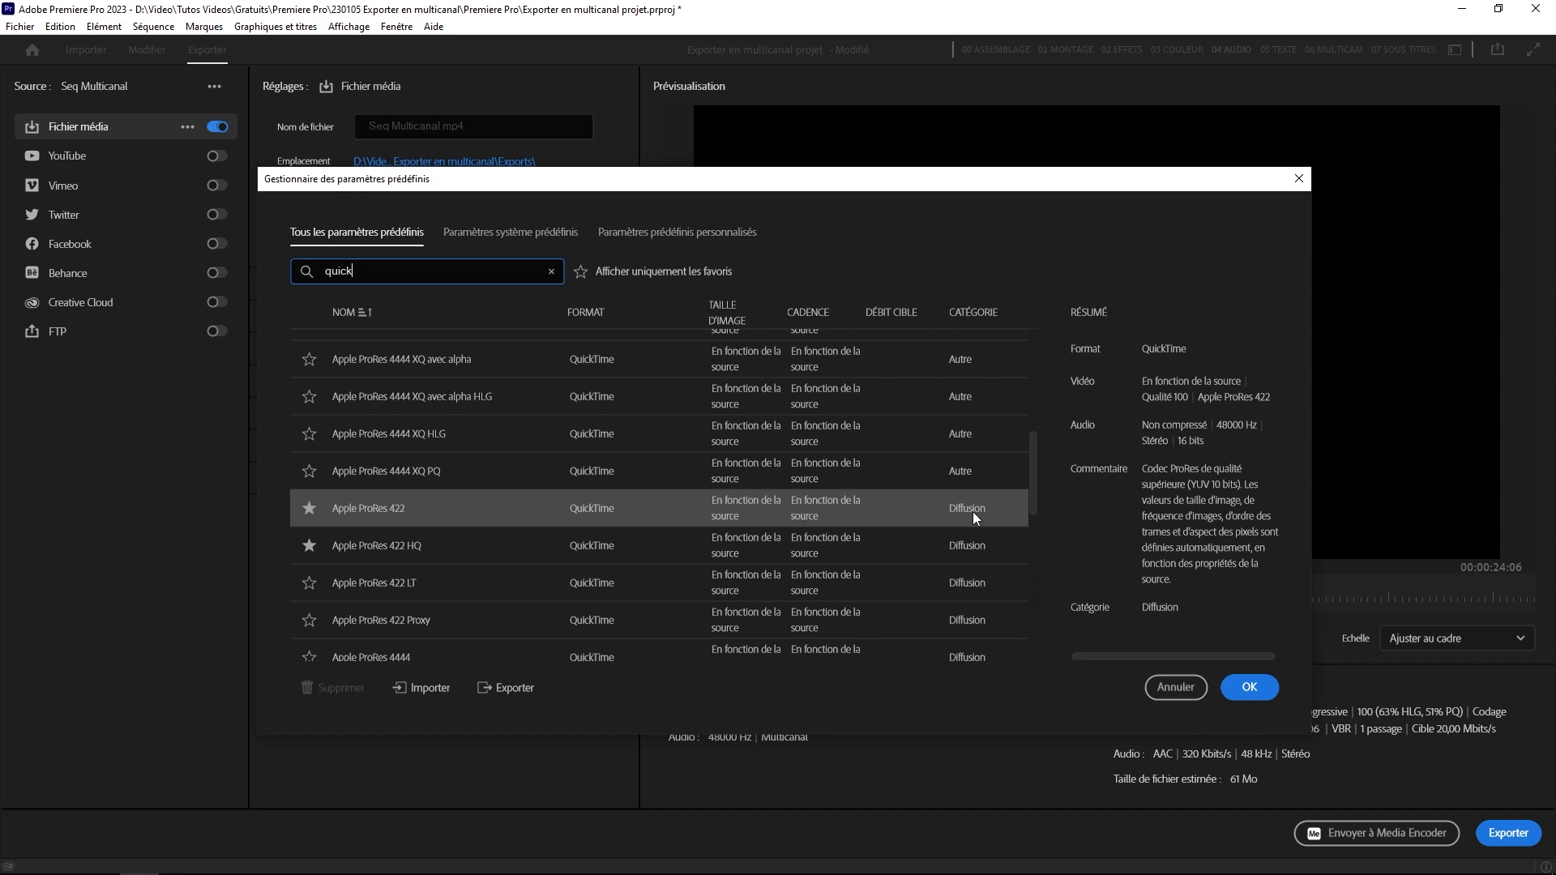
click(950, 517)
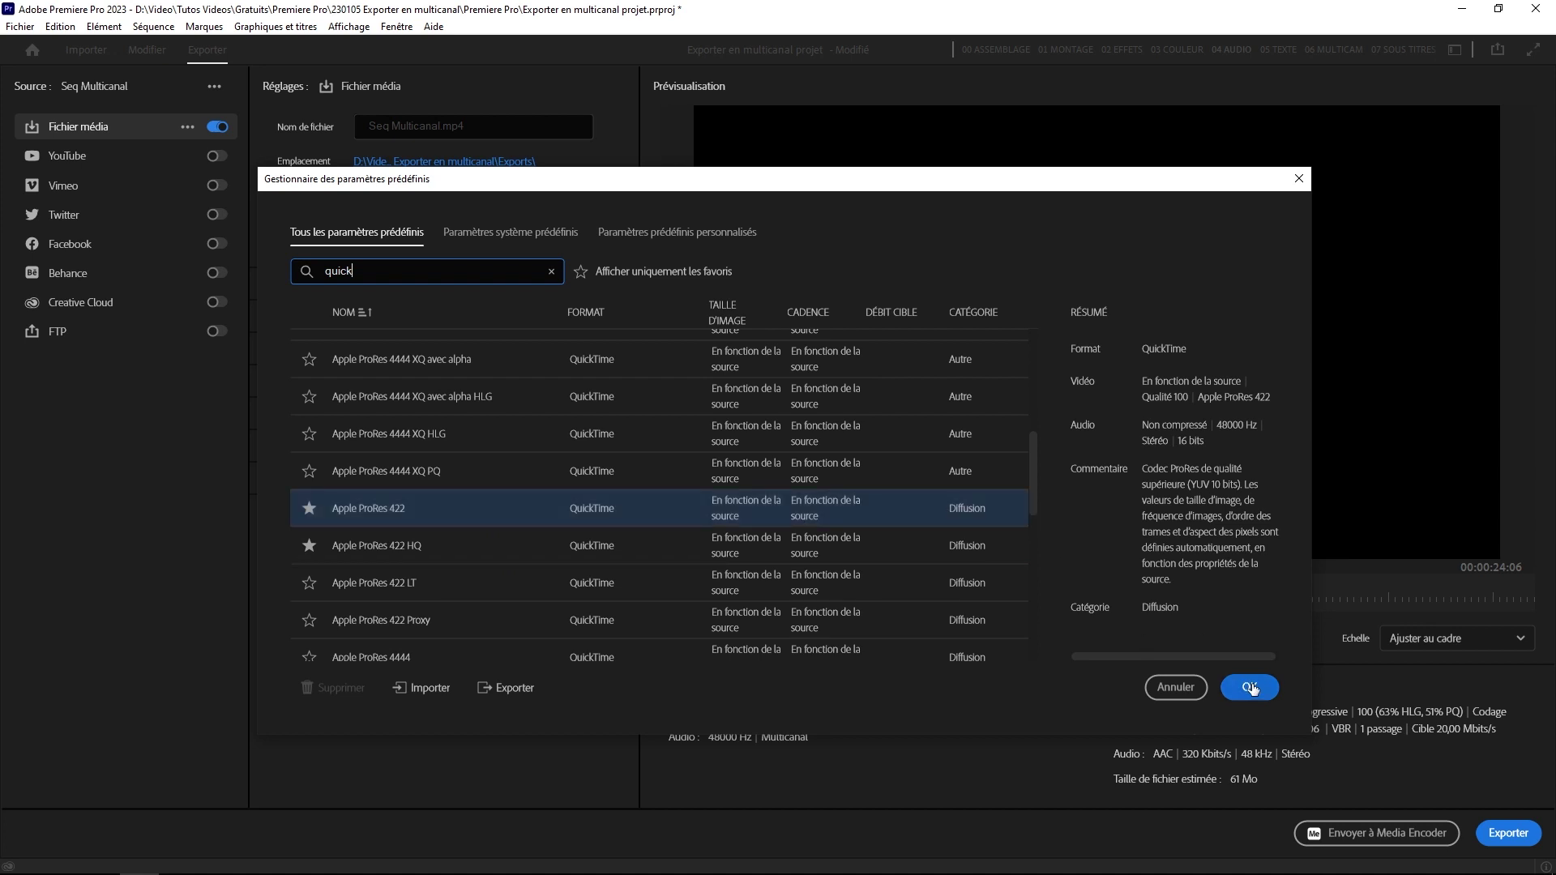
click(1251, 687)
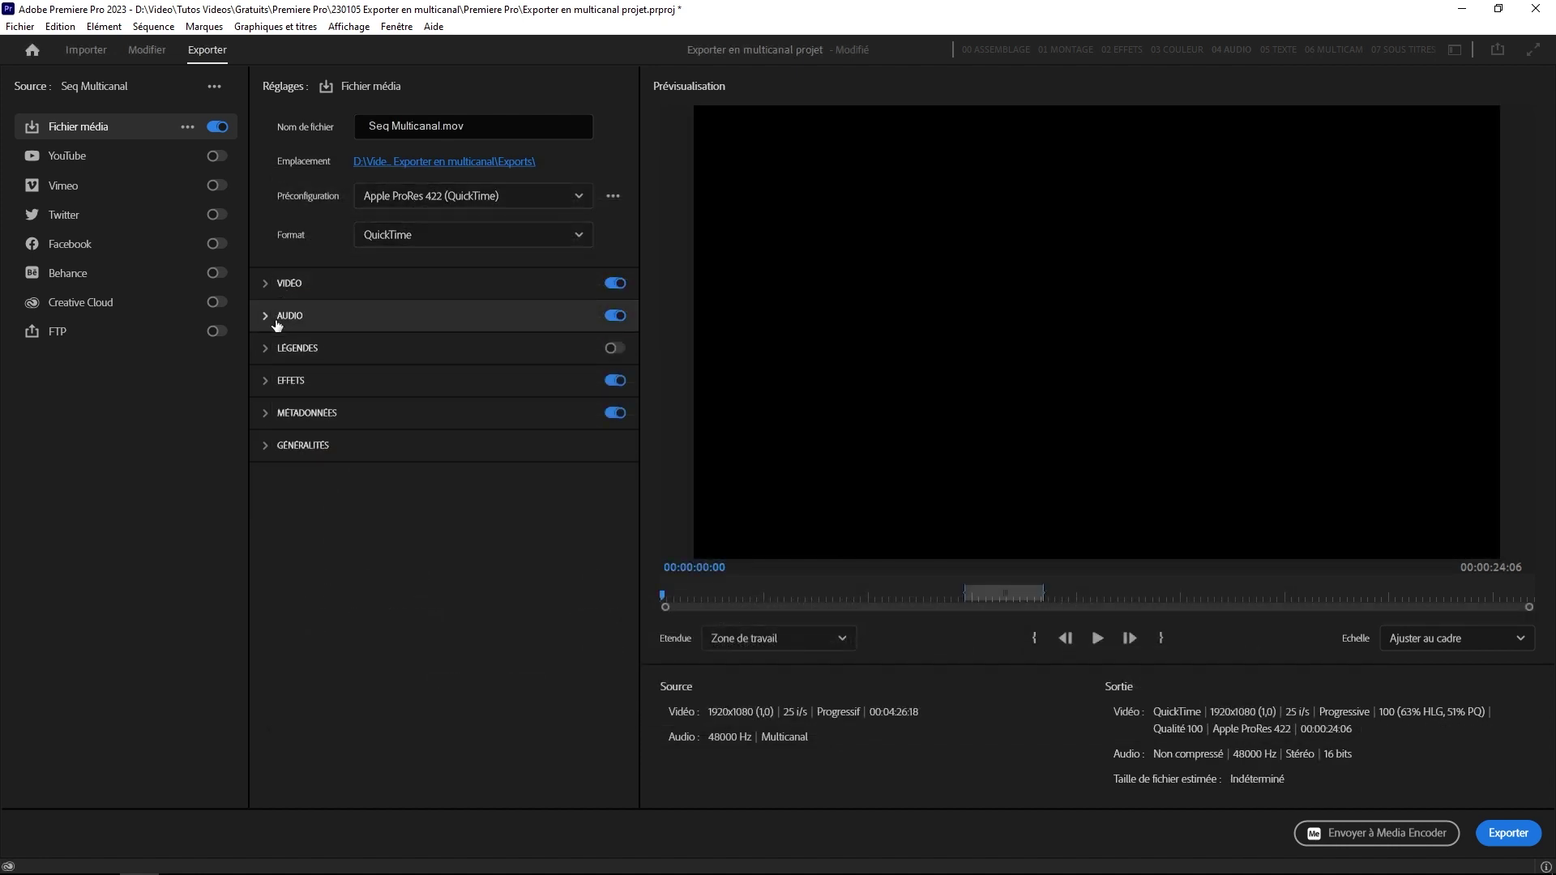
Match the export's basic video settings to the source sequence and collapse the video settings
click(268, 289)
click(541, 413)
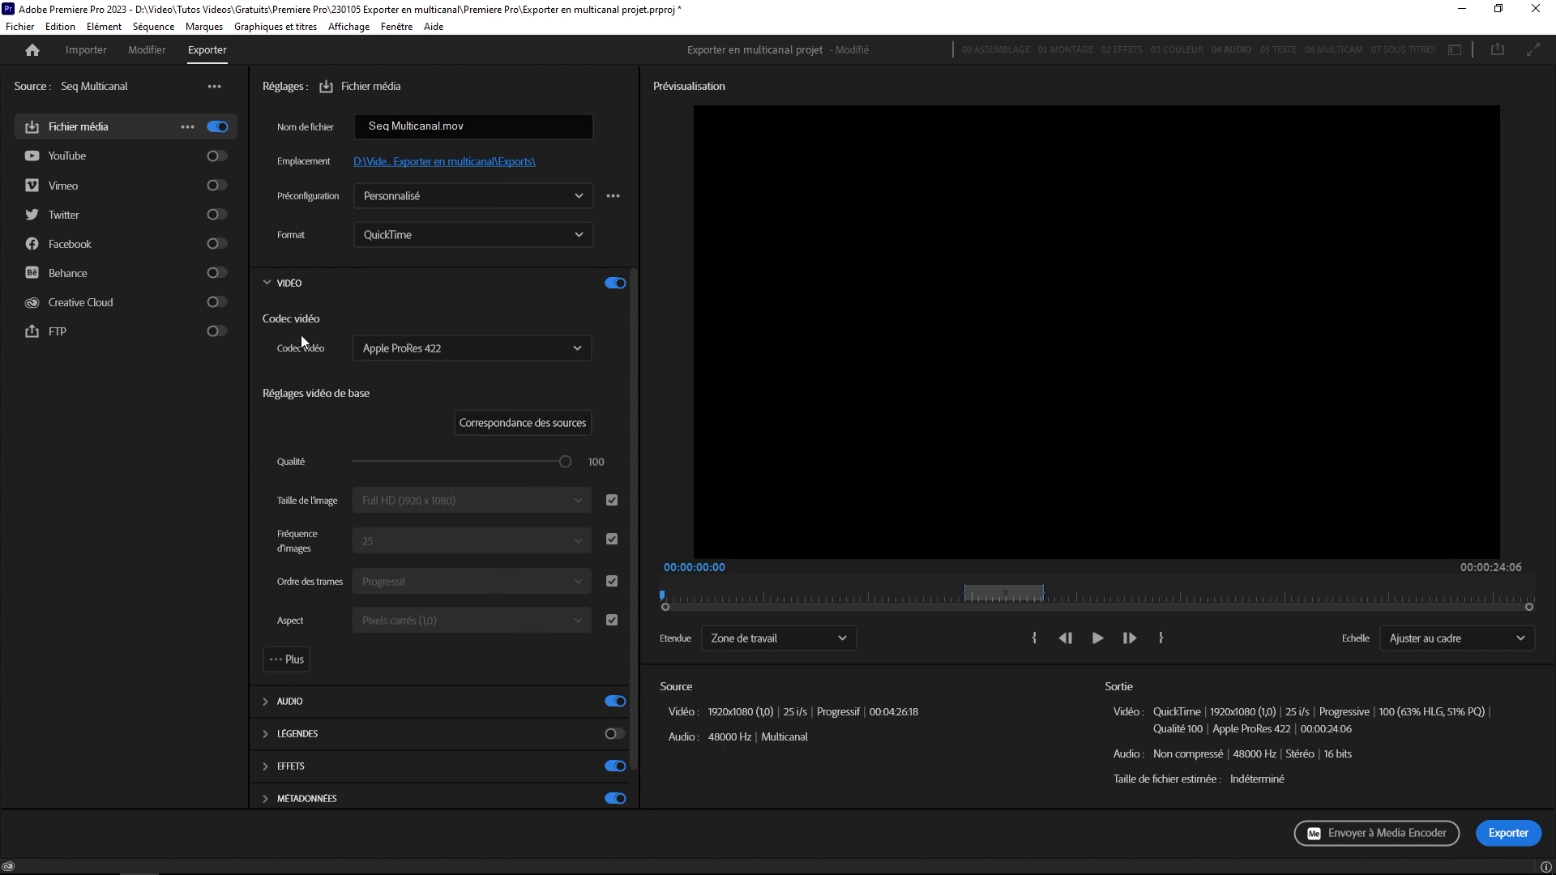
click(268, 285)
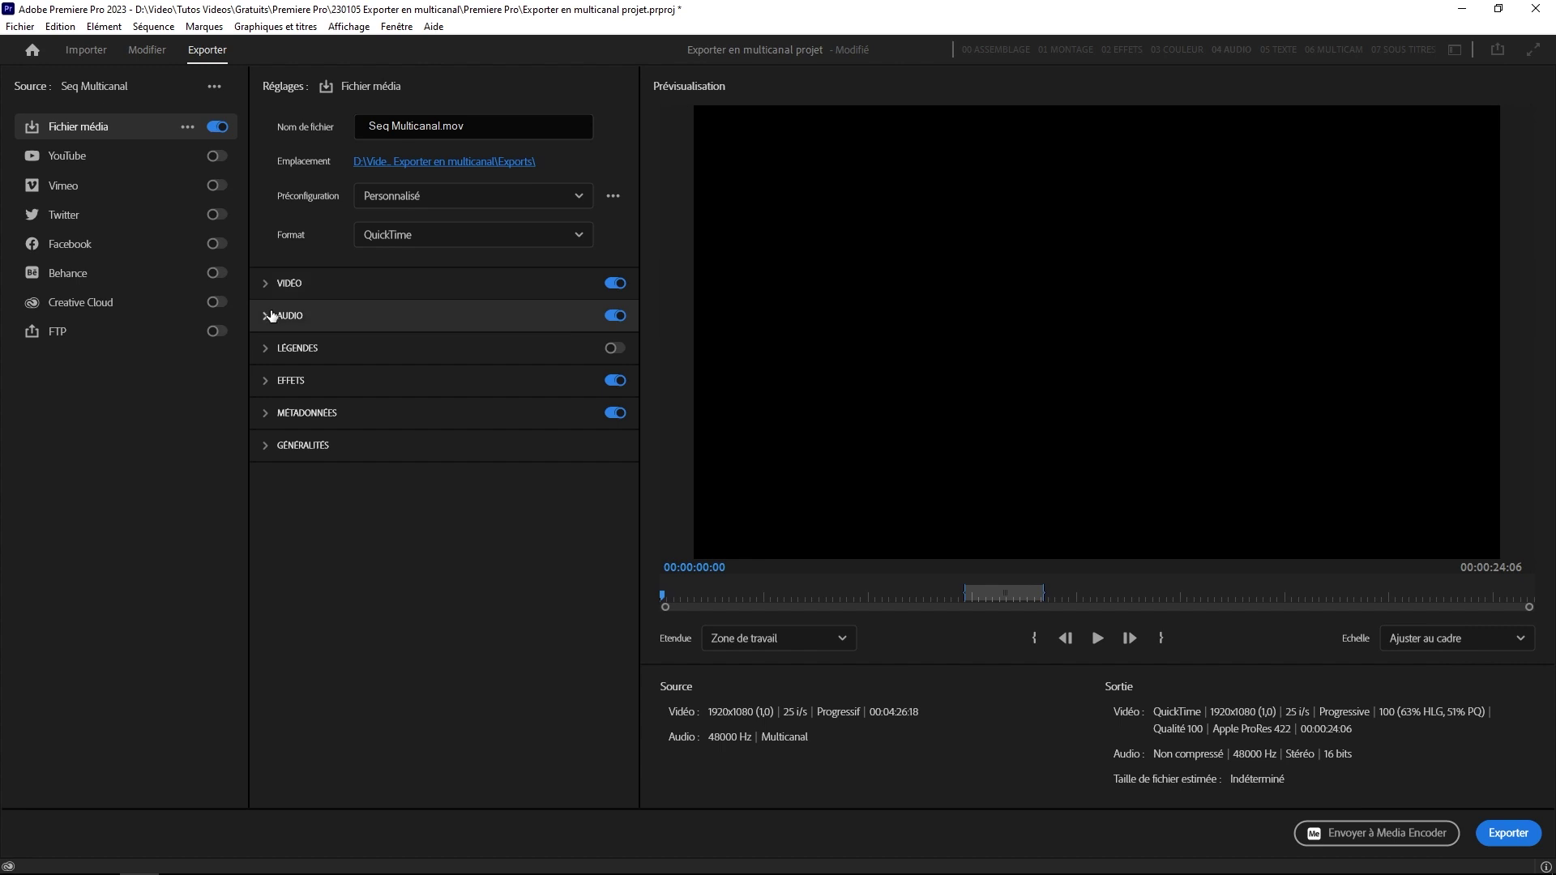
Set the exported audio's sample size to 24 bits
click(268, 318)
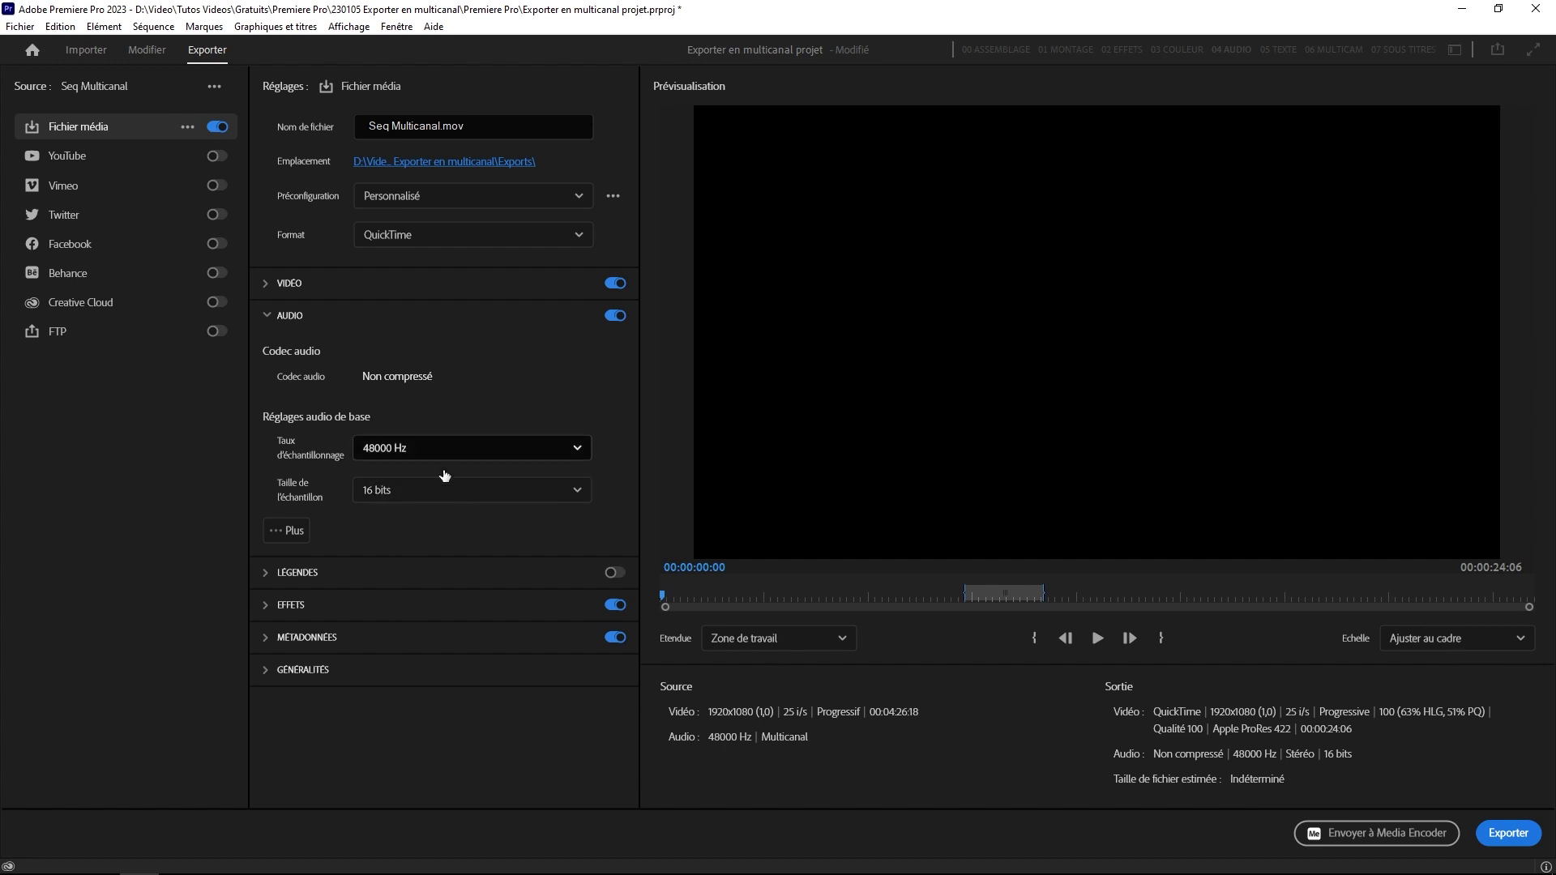
click(411, 490)
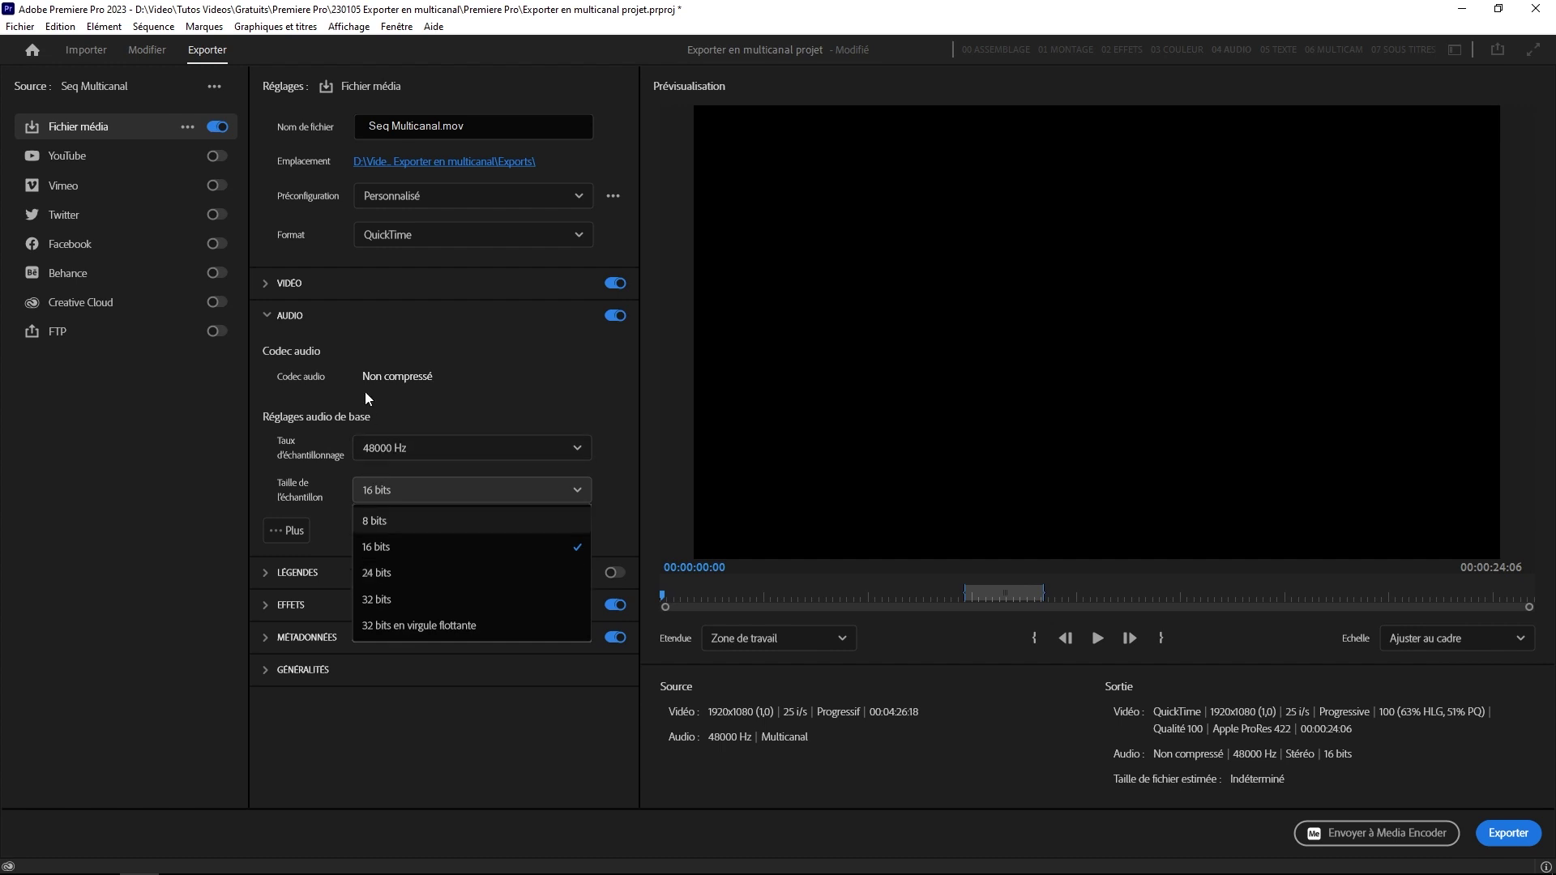
click(386, 577)
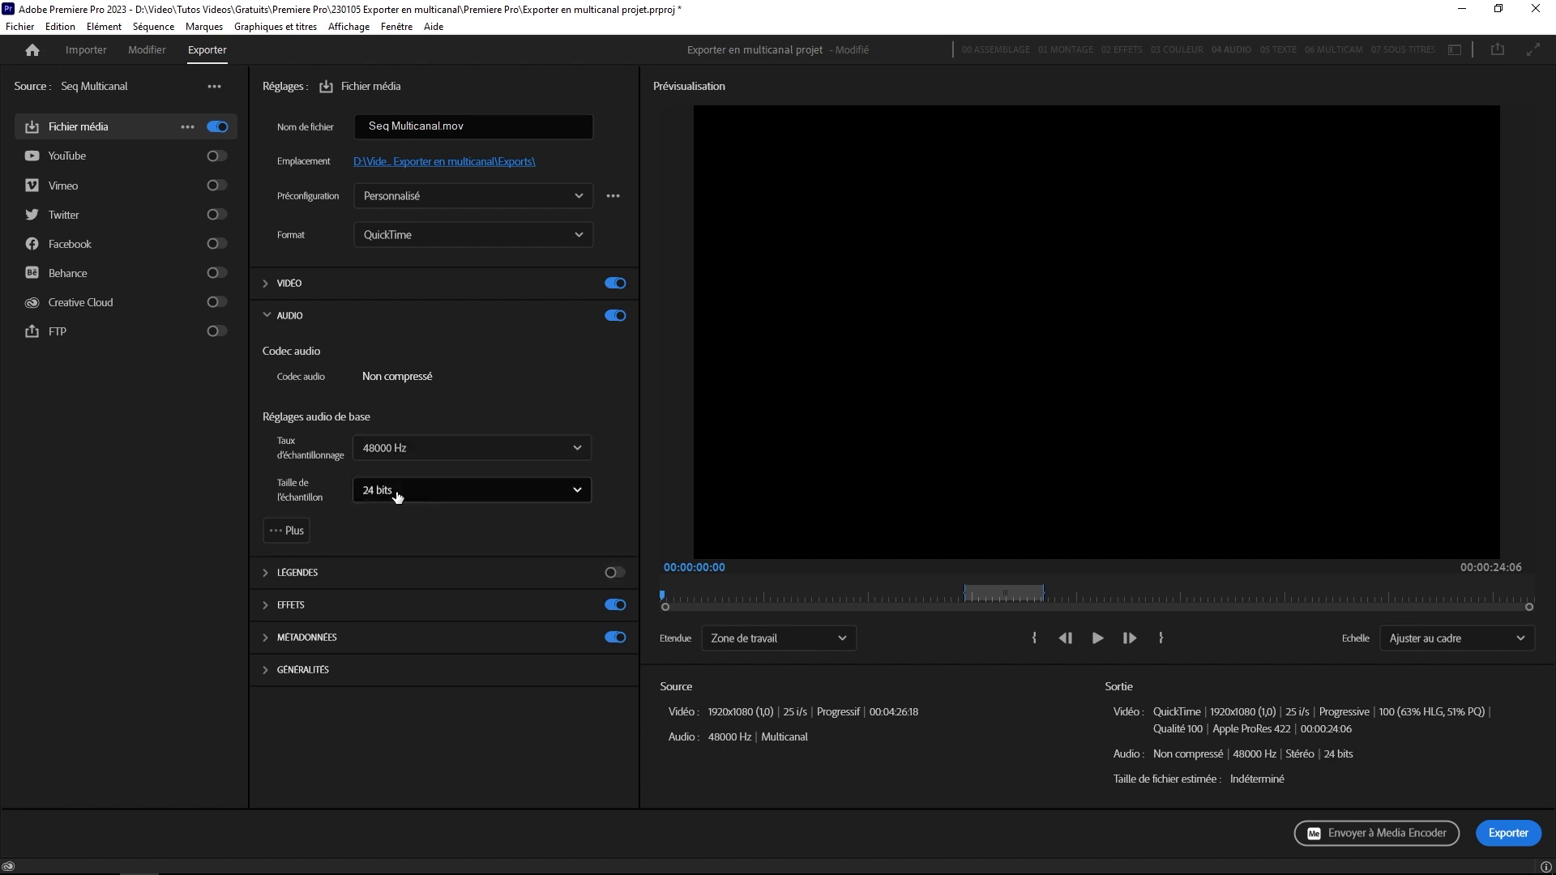
click(401, 490)
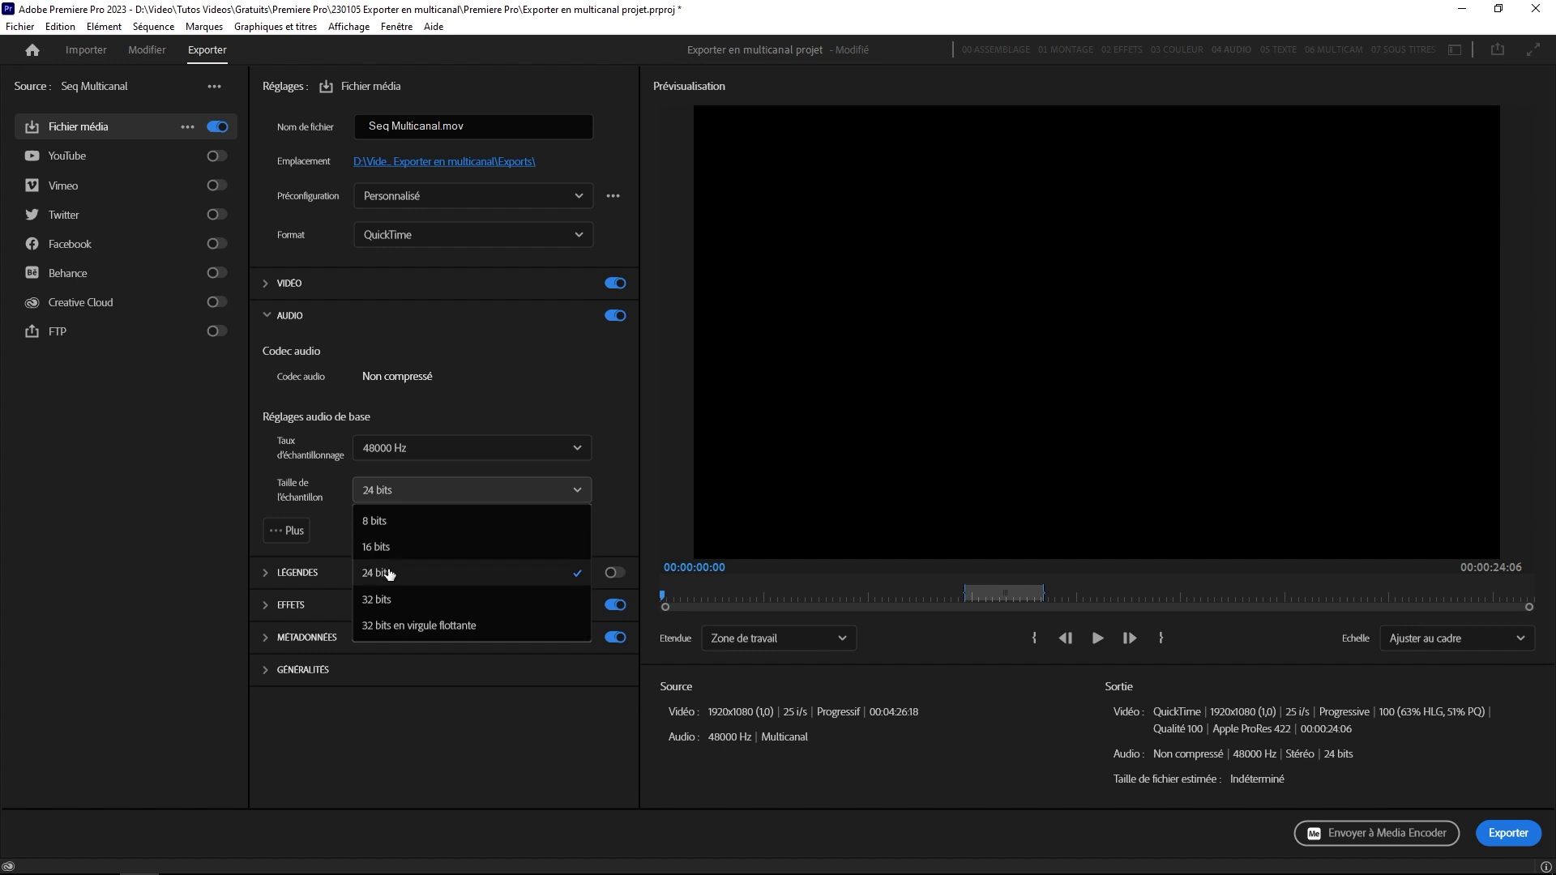
click(389, 574)
Show the export's audio channel configuration and add four mono output streams after stream 1
click(293, 530)
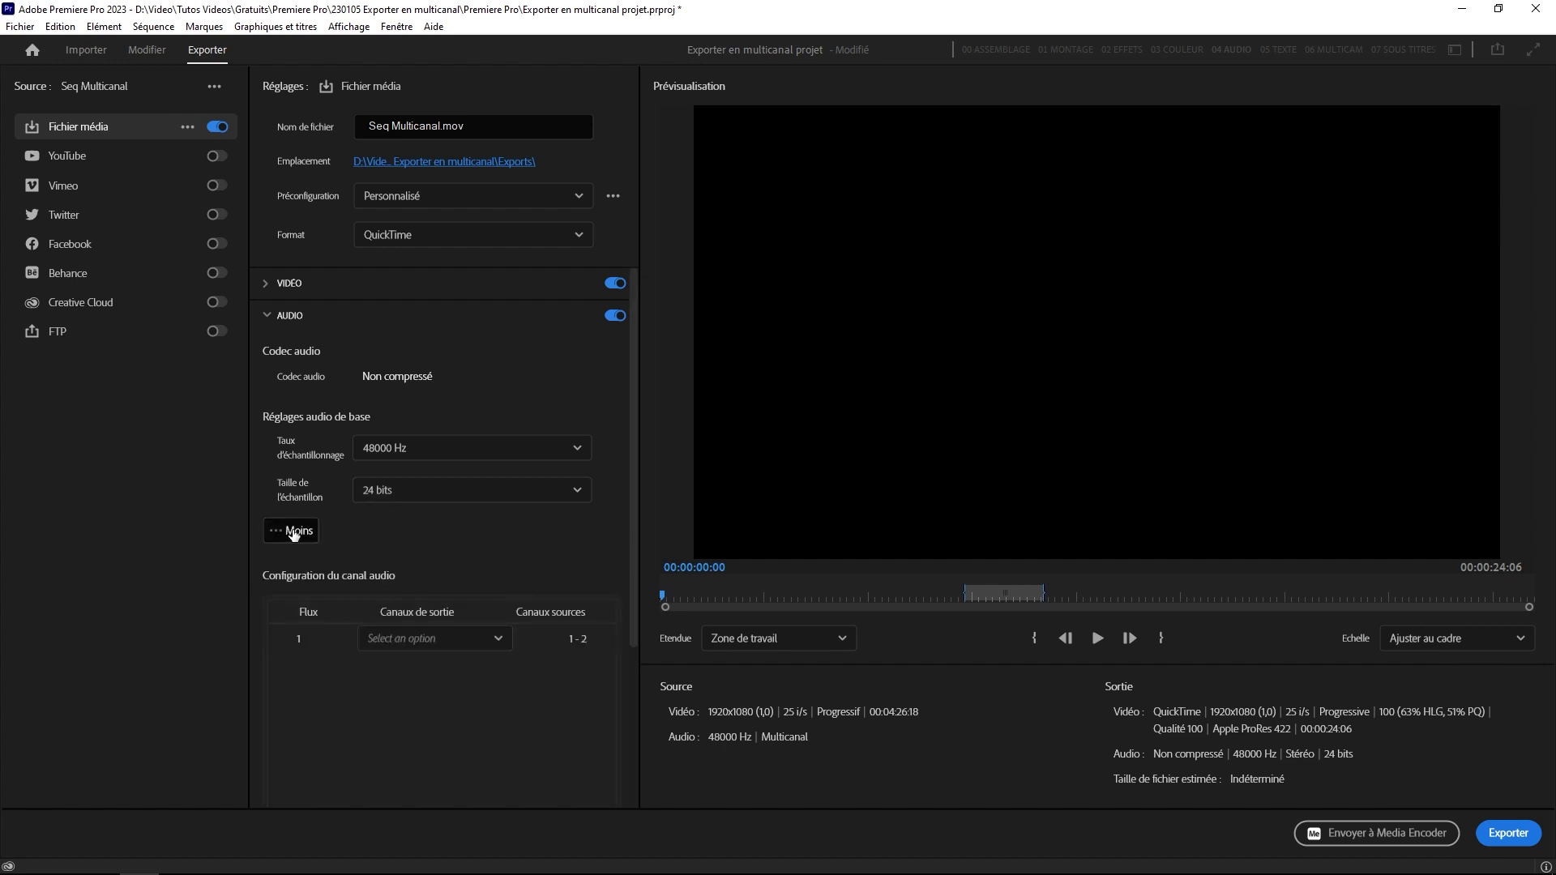
scroll(434, 684, down, 3)
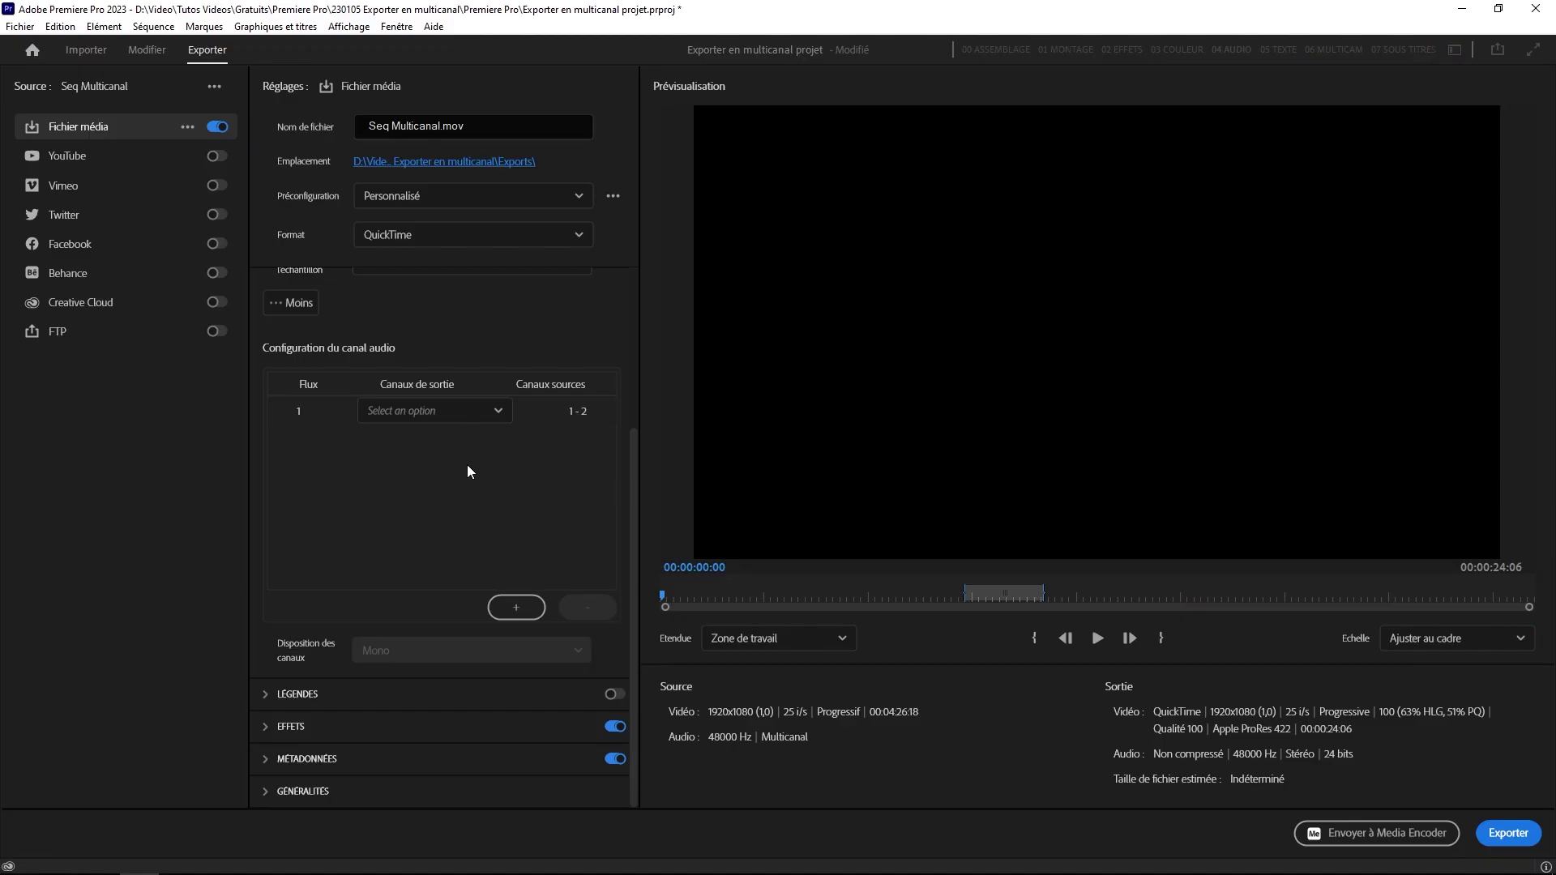
click(513, 615)
click(513, 614)
click(513, 614)
click(512, 615)
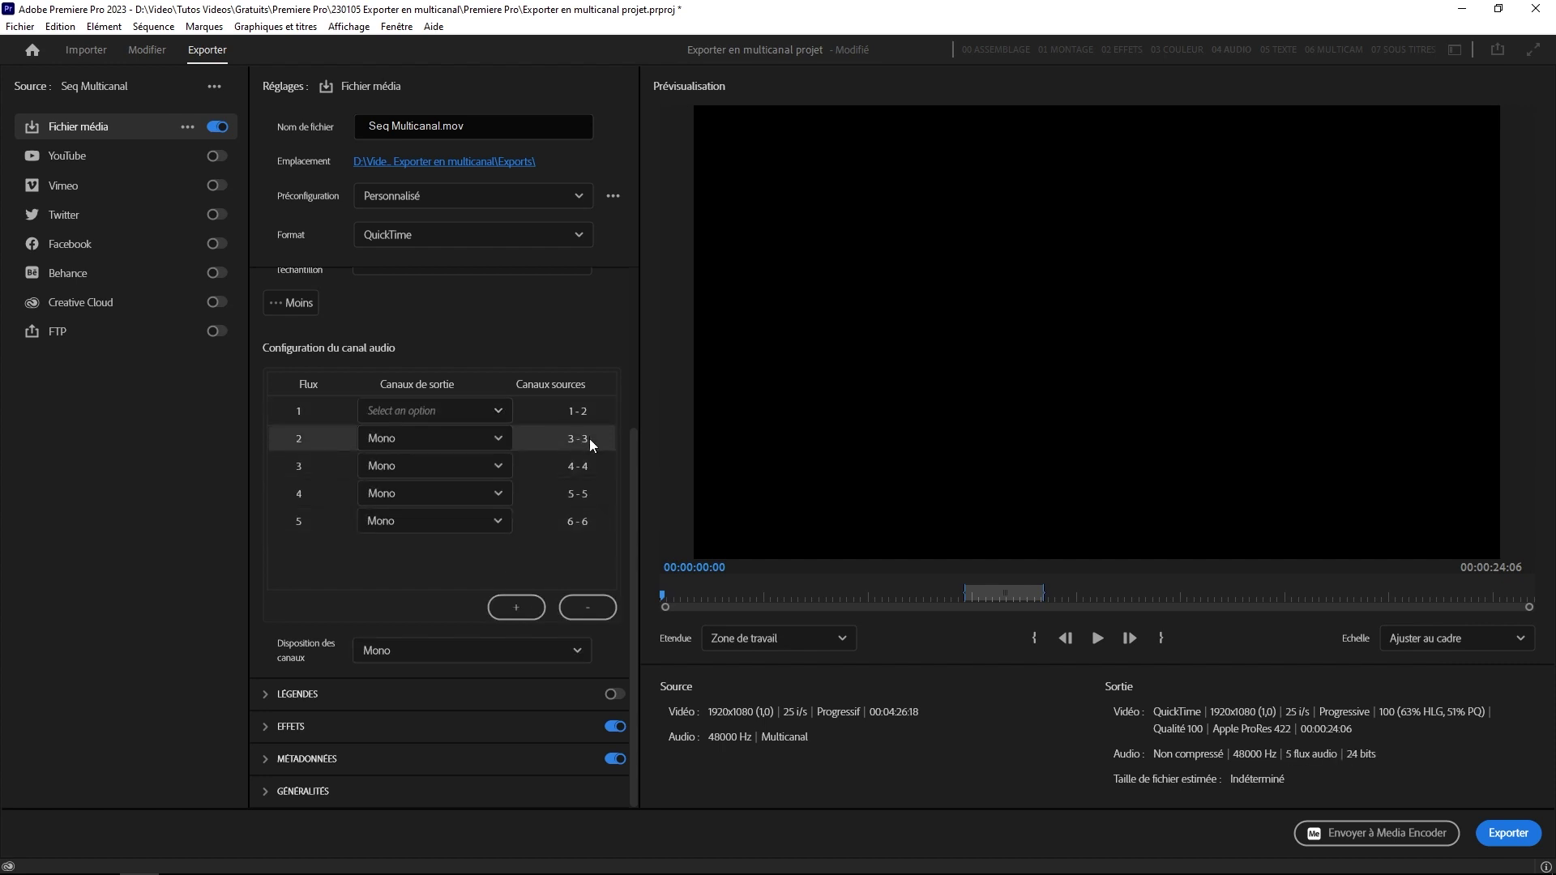
Set the output channels of audio streams 1 to 5 to stéréo
click(458, 412)
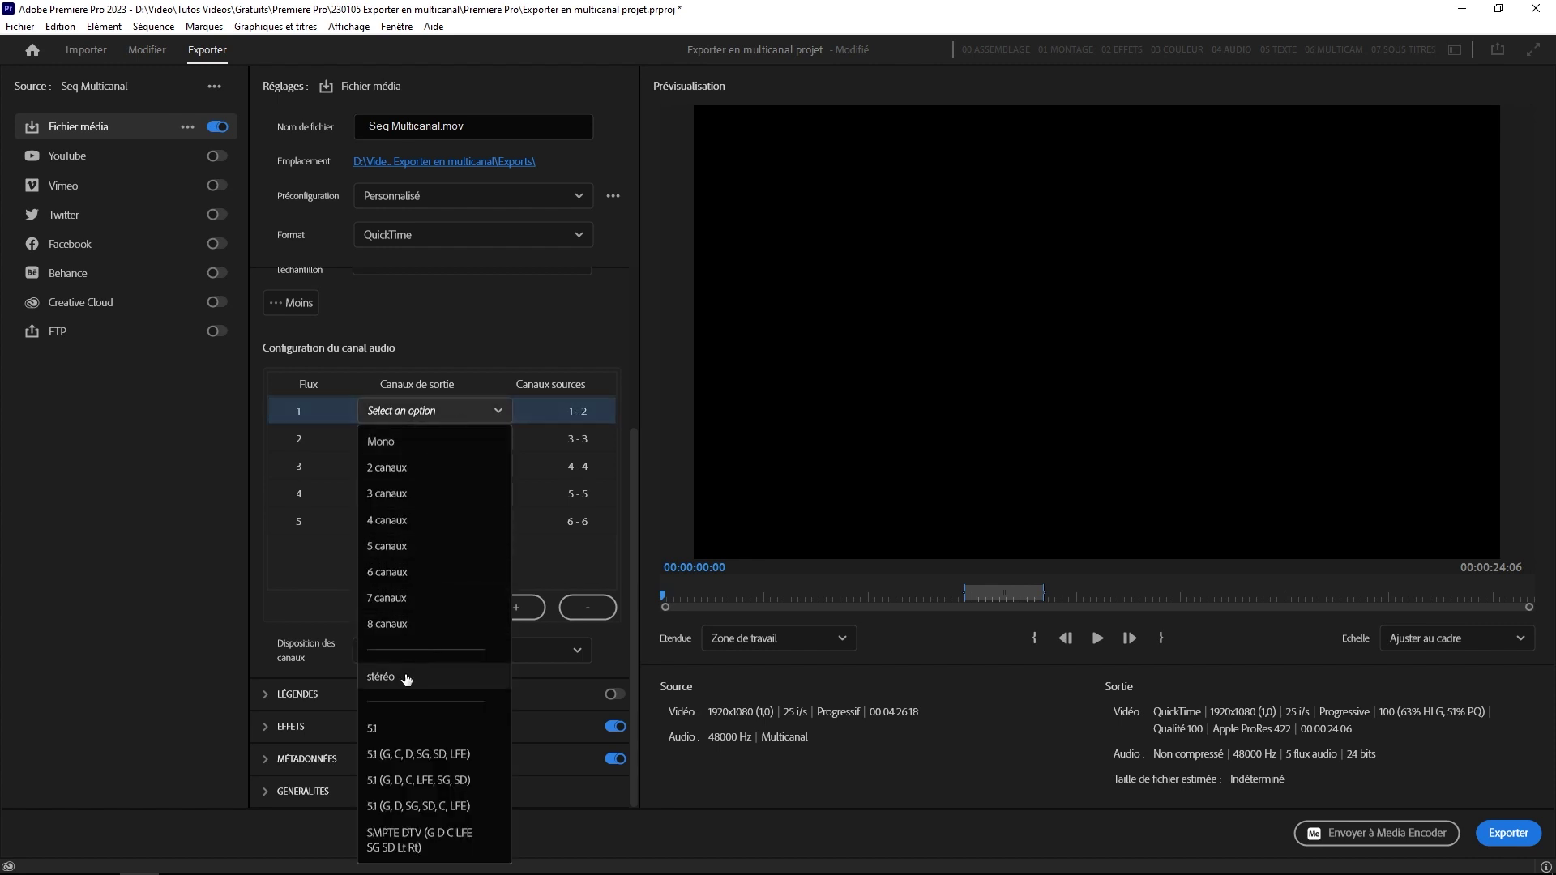
click(406, 678)
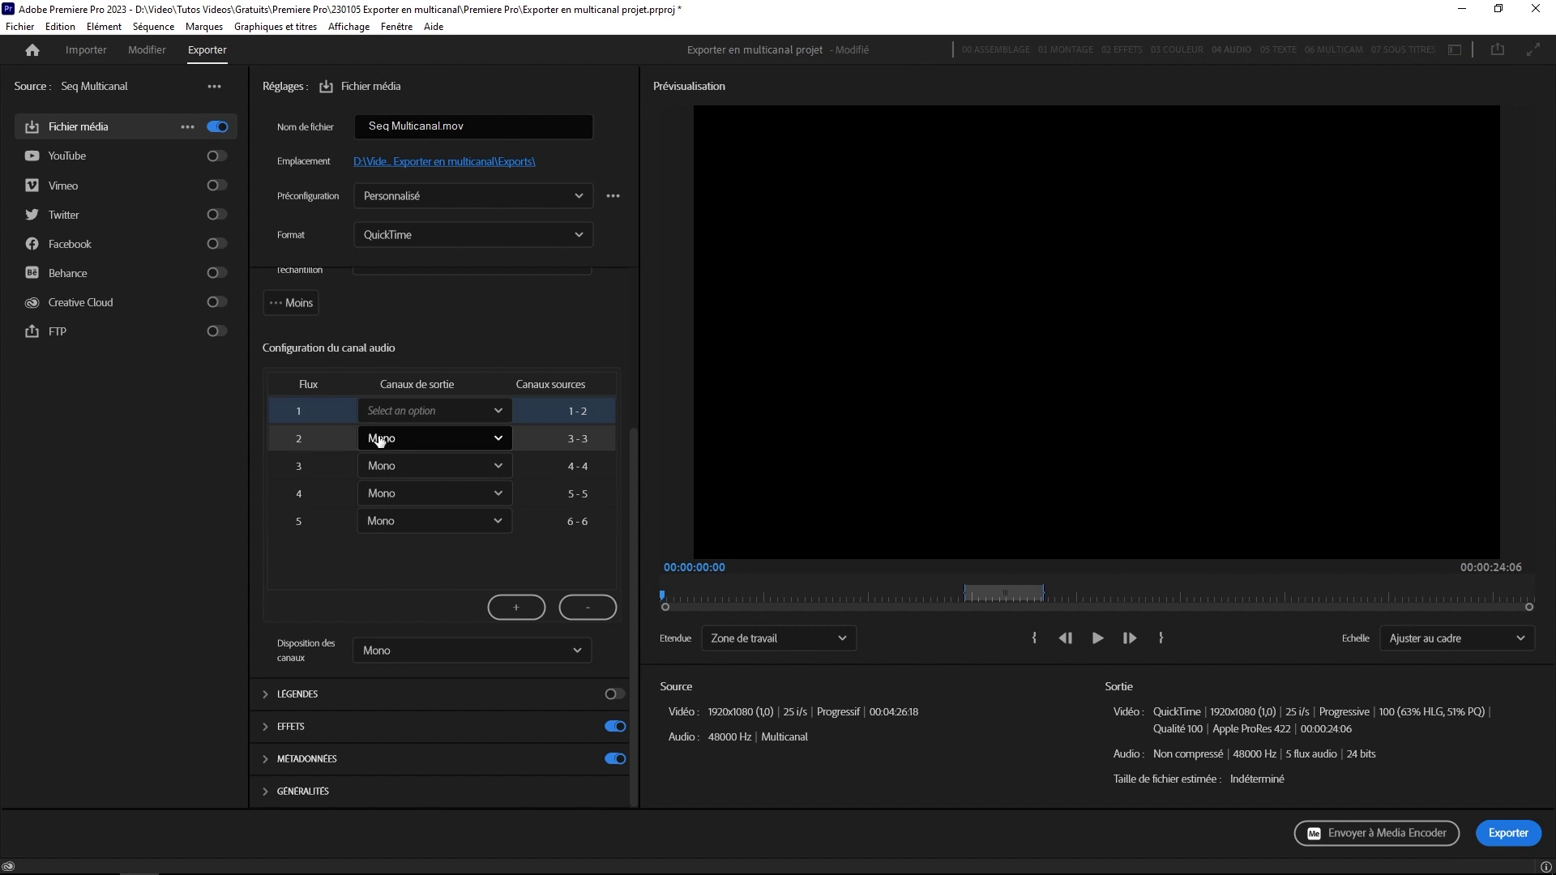
click(379, 440)
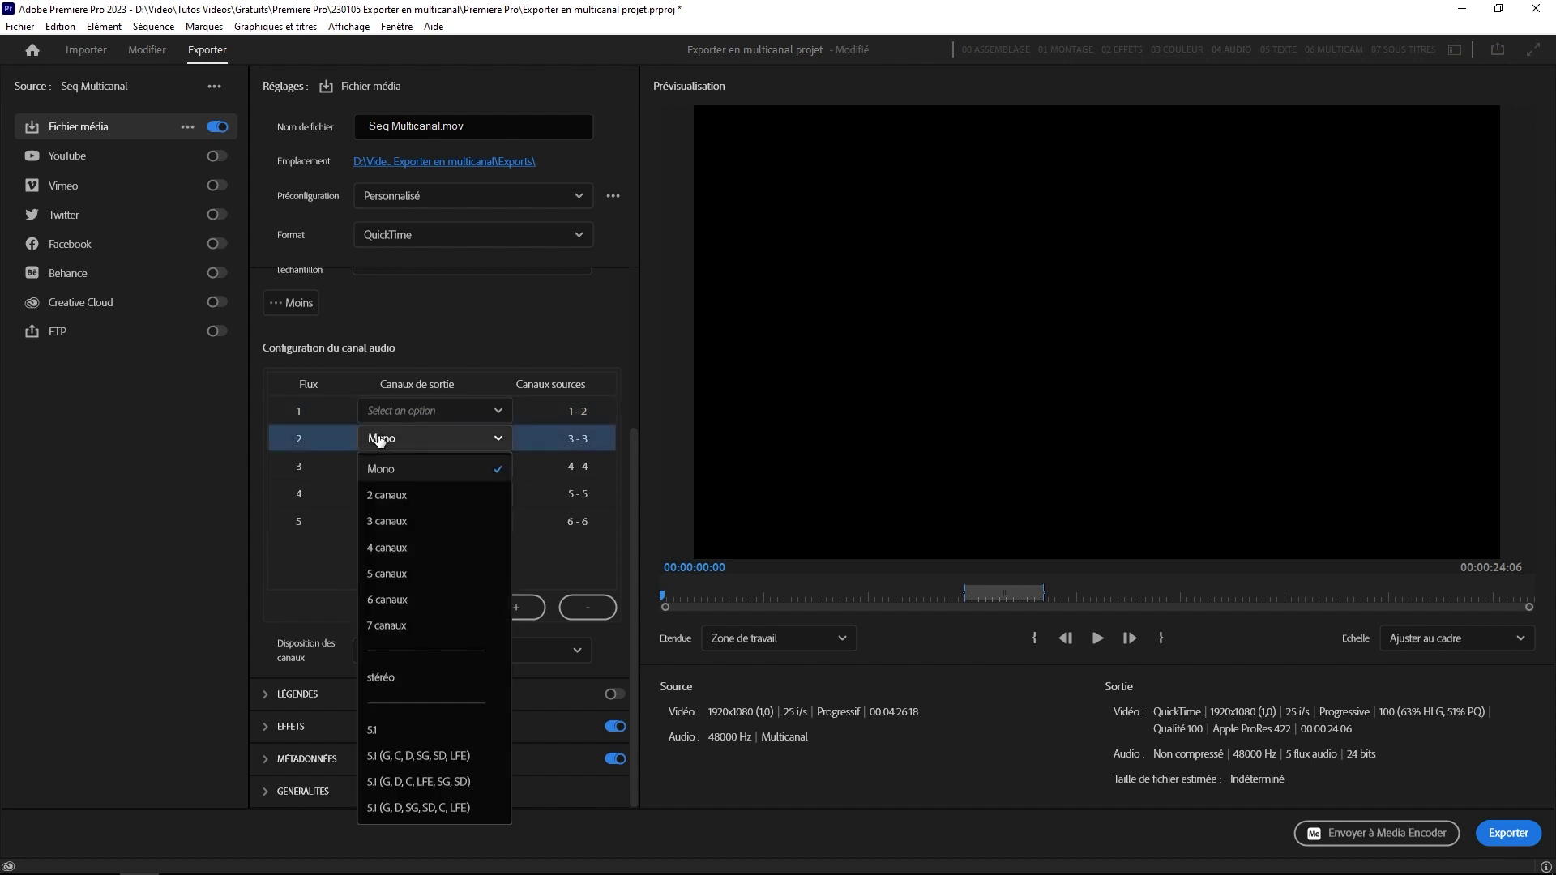
click(402, 681)
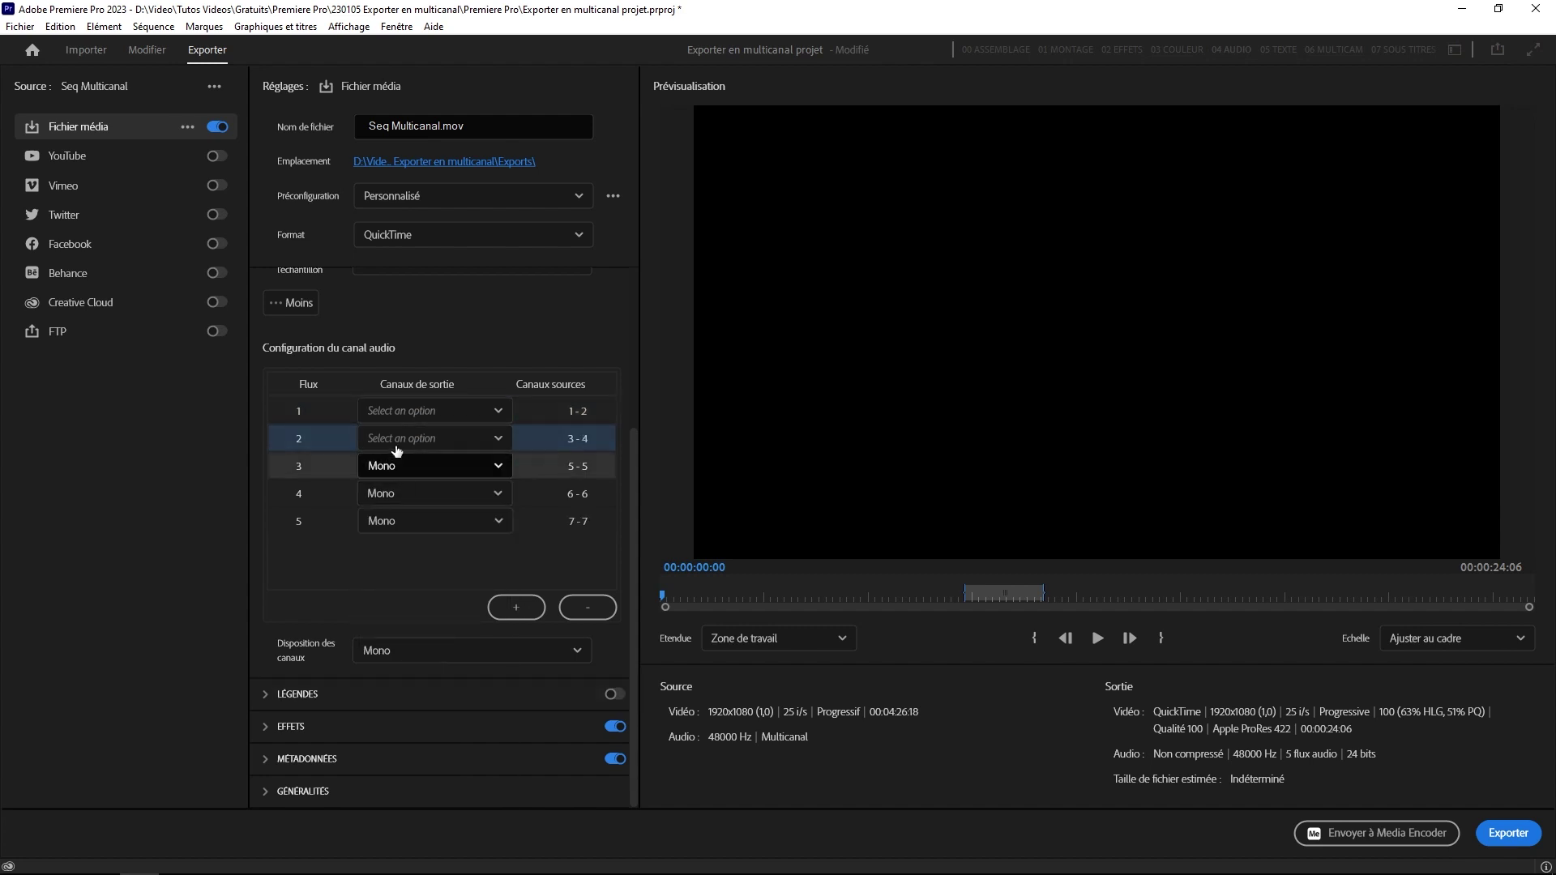
click(400, 469)
click(430, 688)
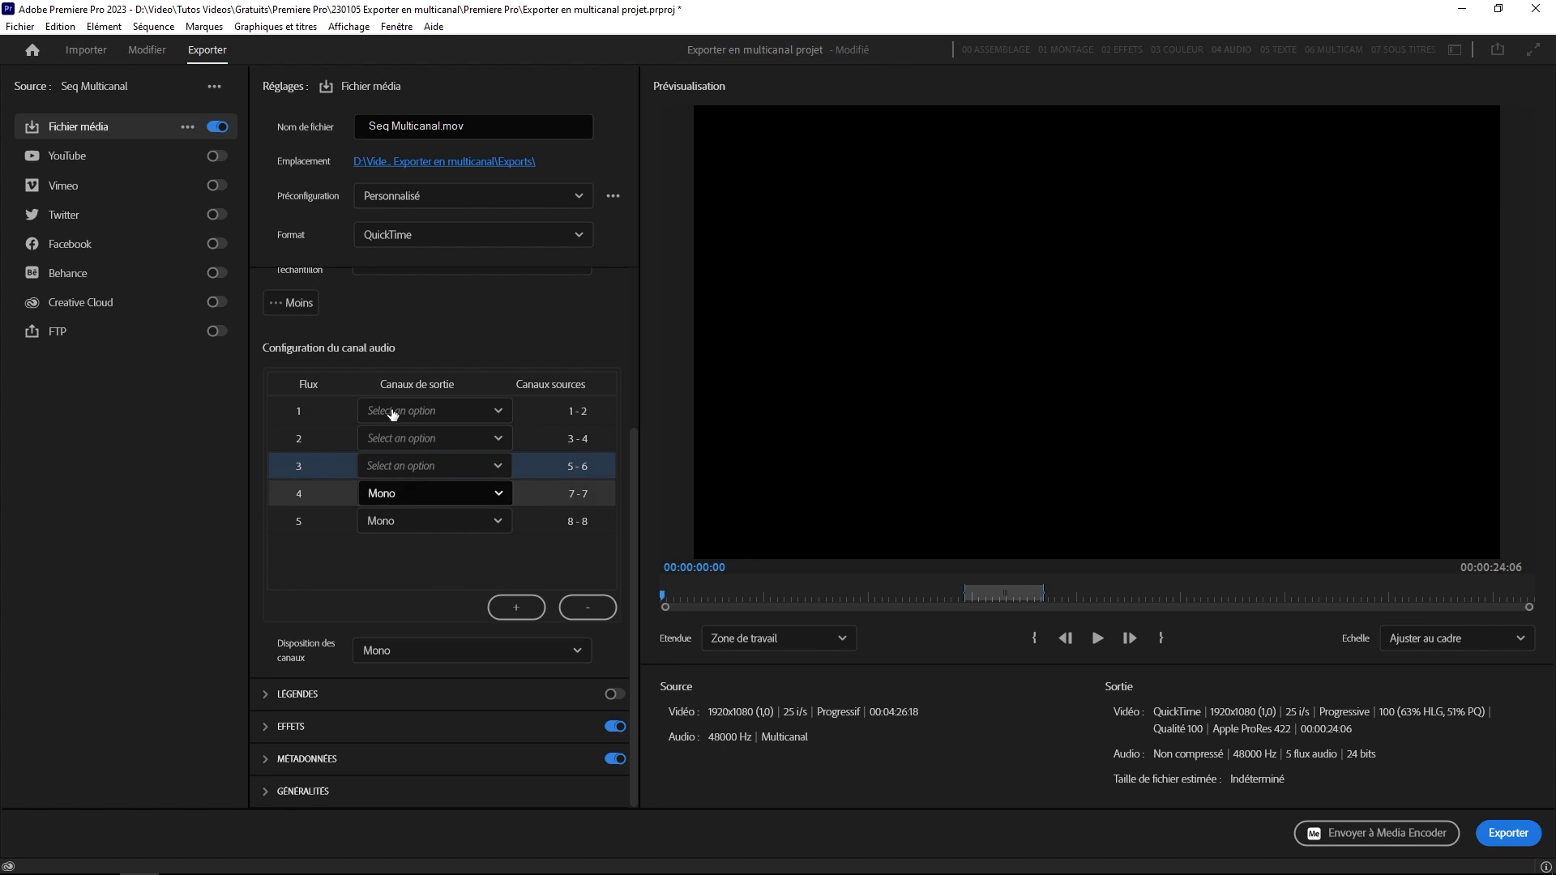
click(405, 496)
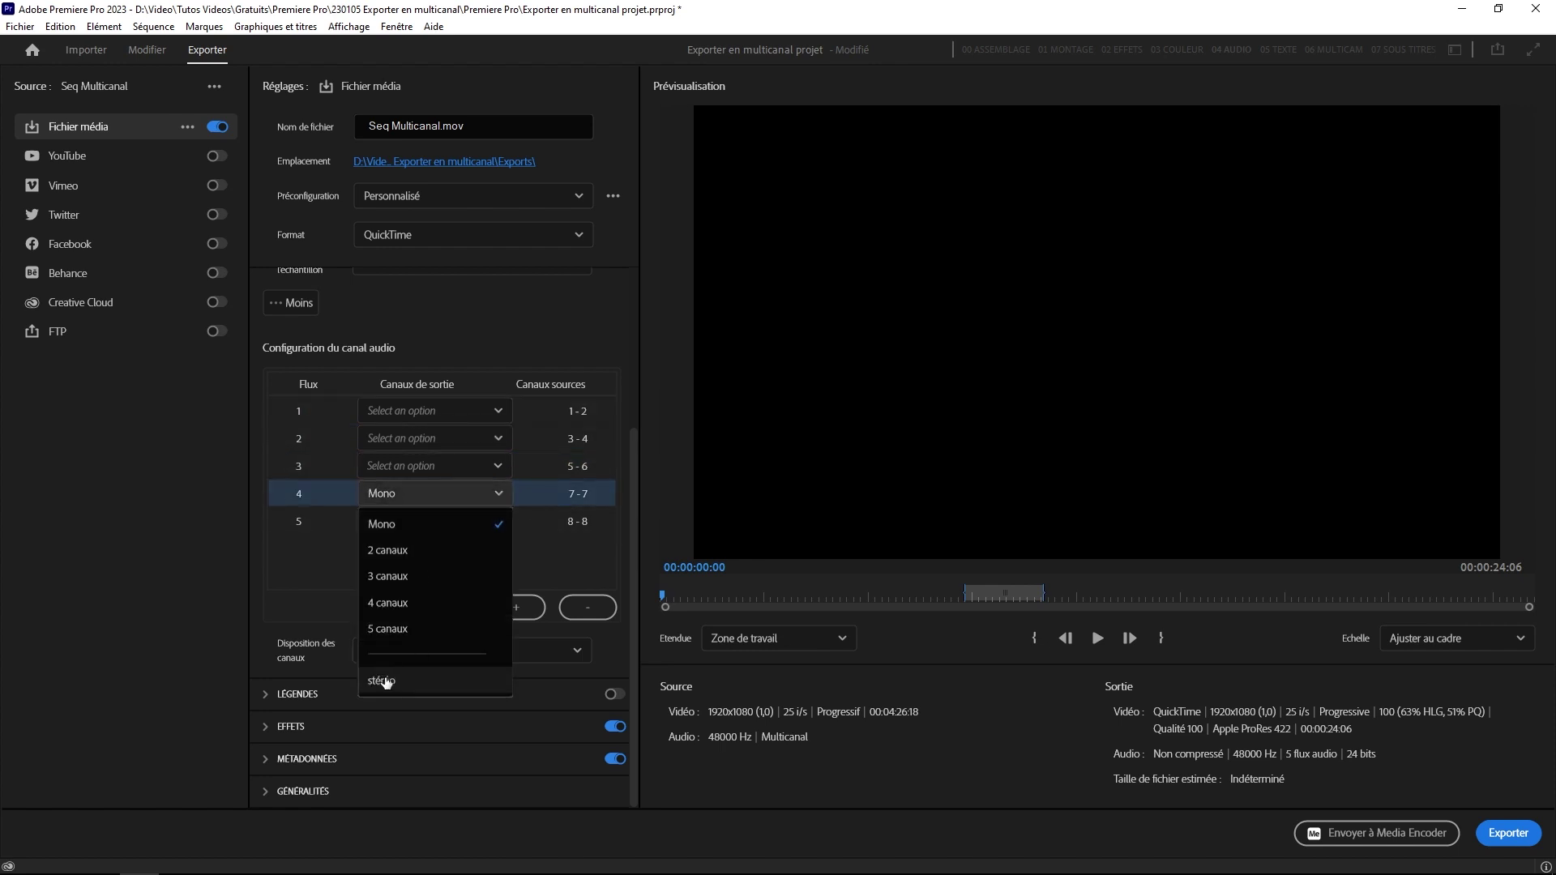
click(382, 681)
click(377, 522)
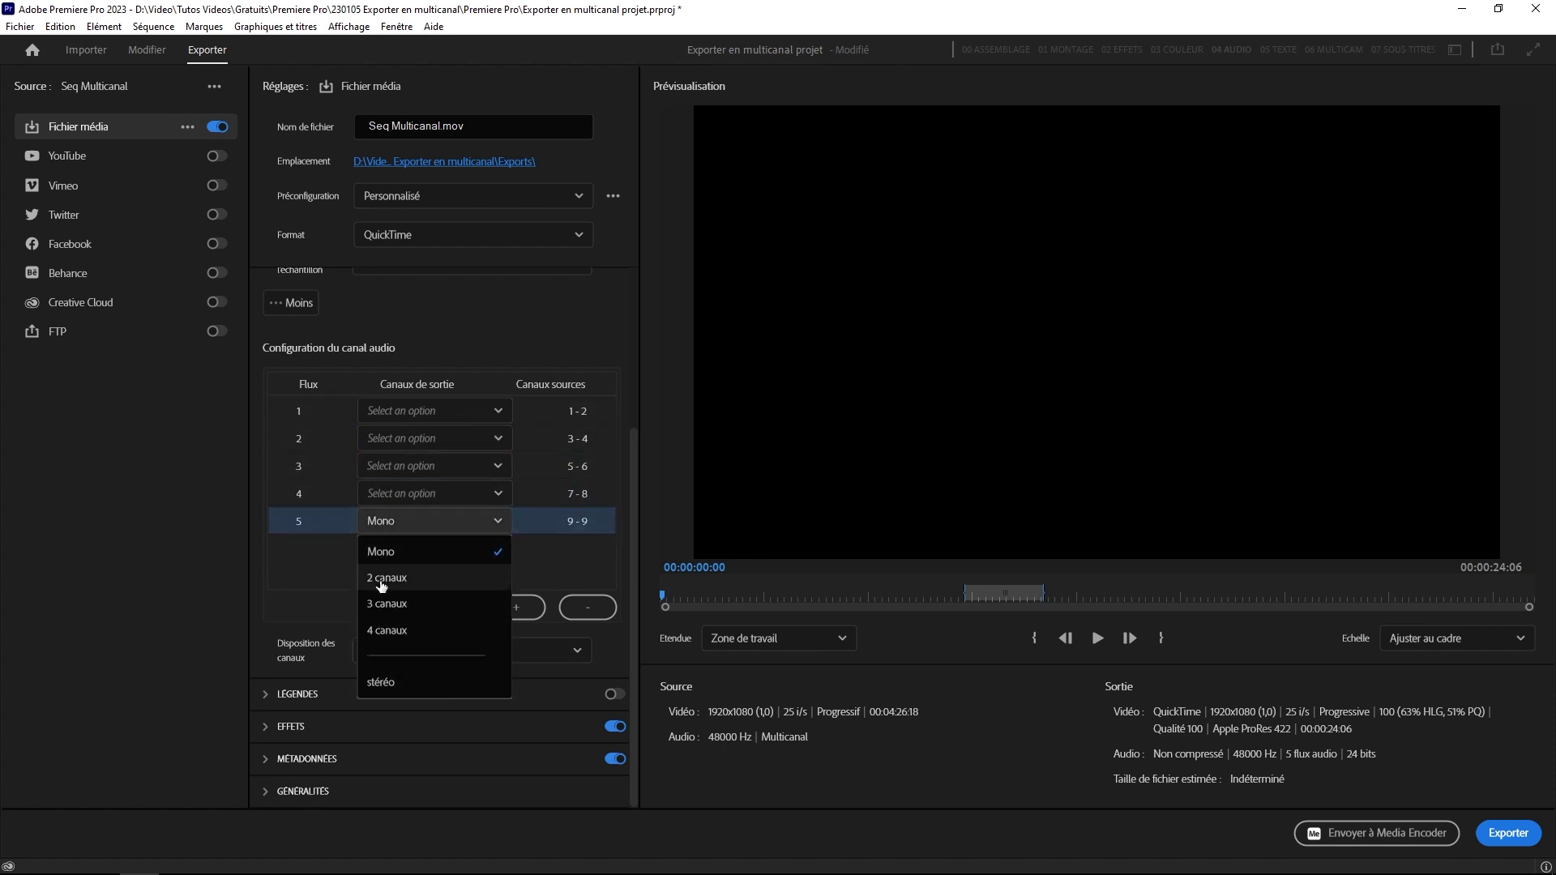
click(382, 681)
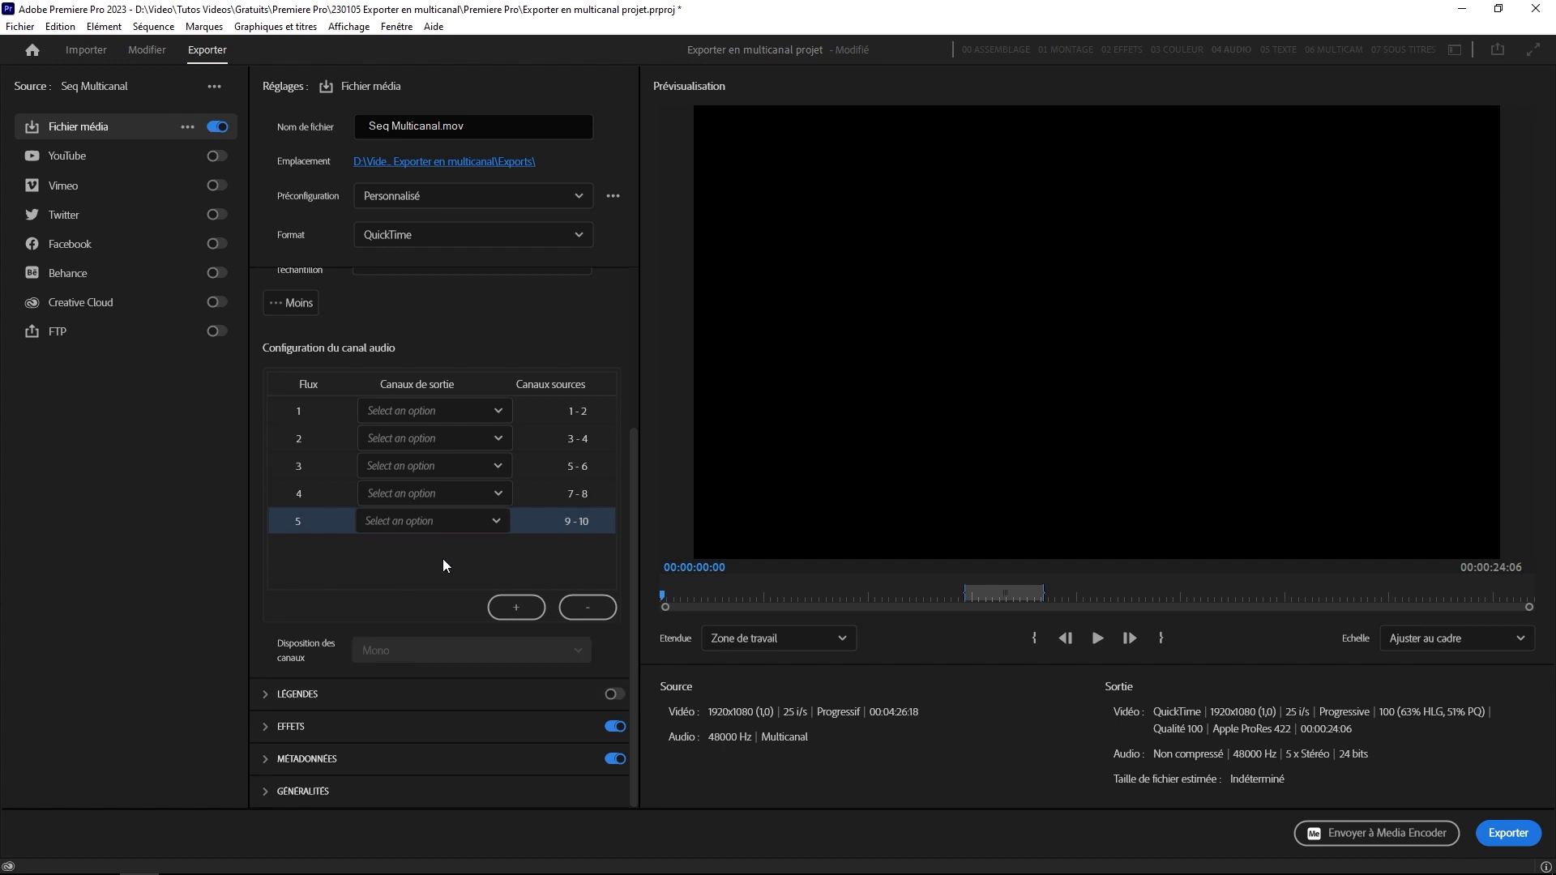
Add a sixth audio output stream set to stéréo for source channels 11-12 and export the sequence
click(511, 609)
click(380, 550)
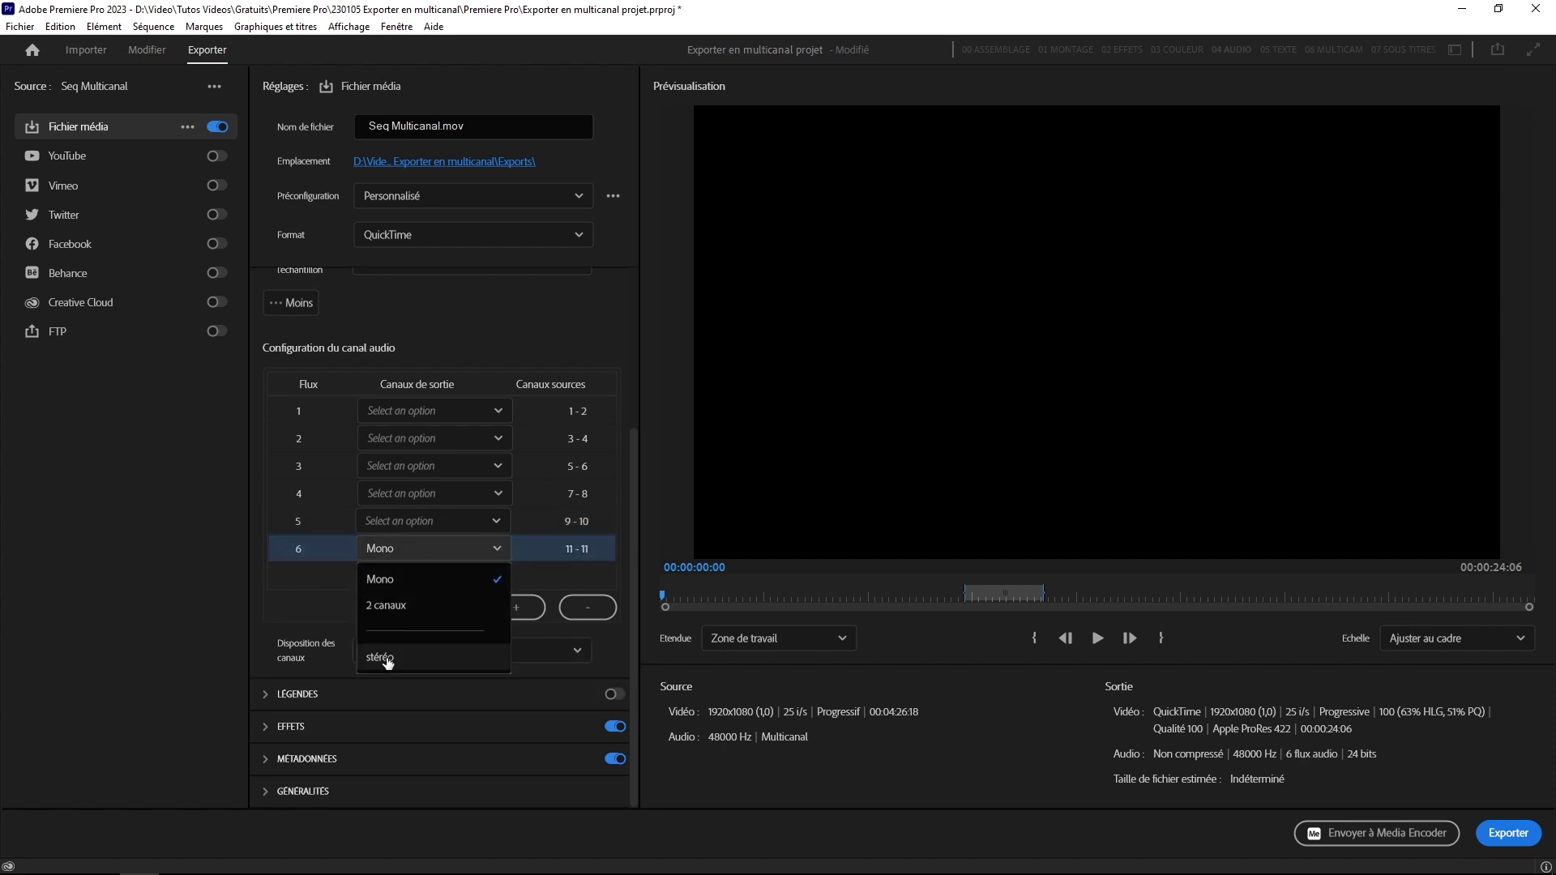
click(384, 658)
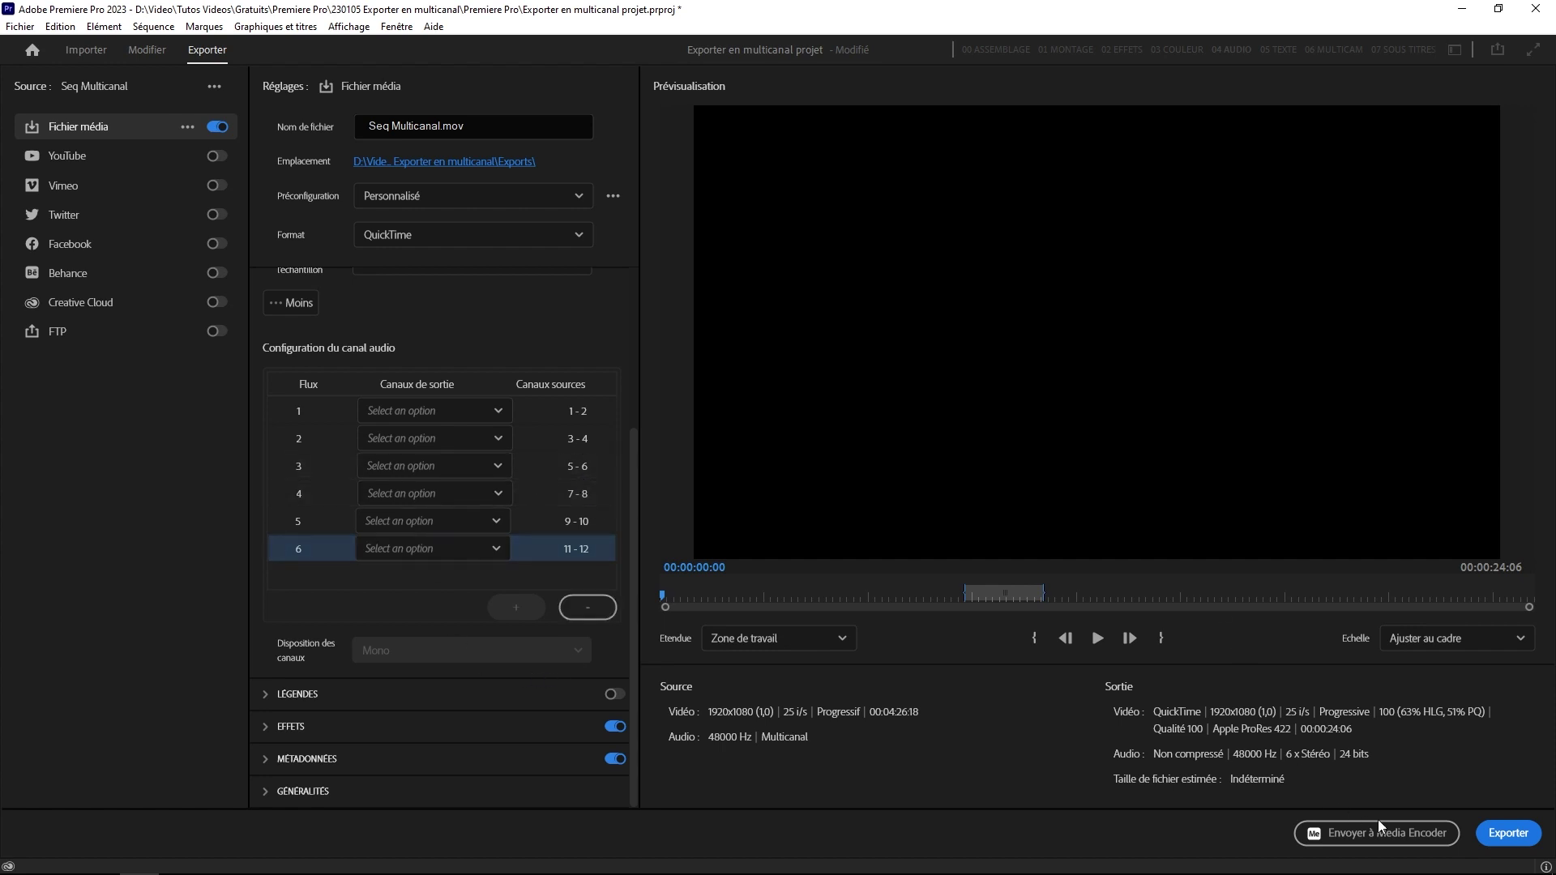
click(1513, 835)
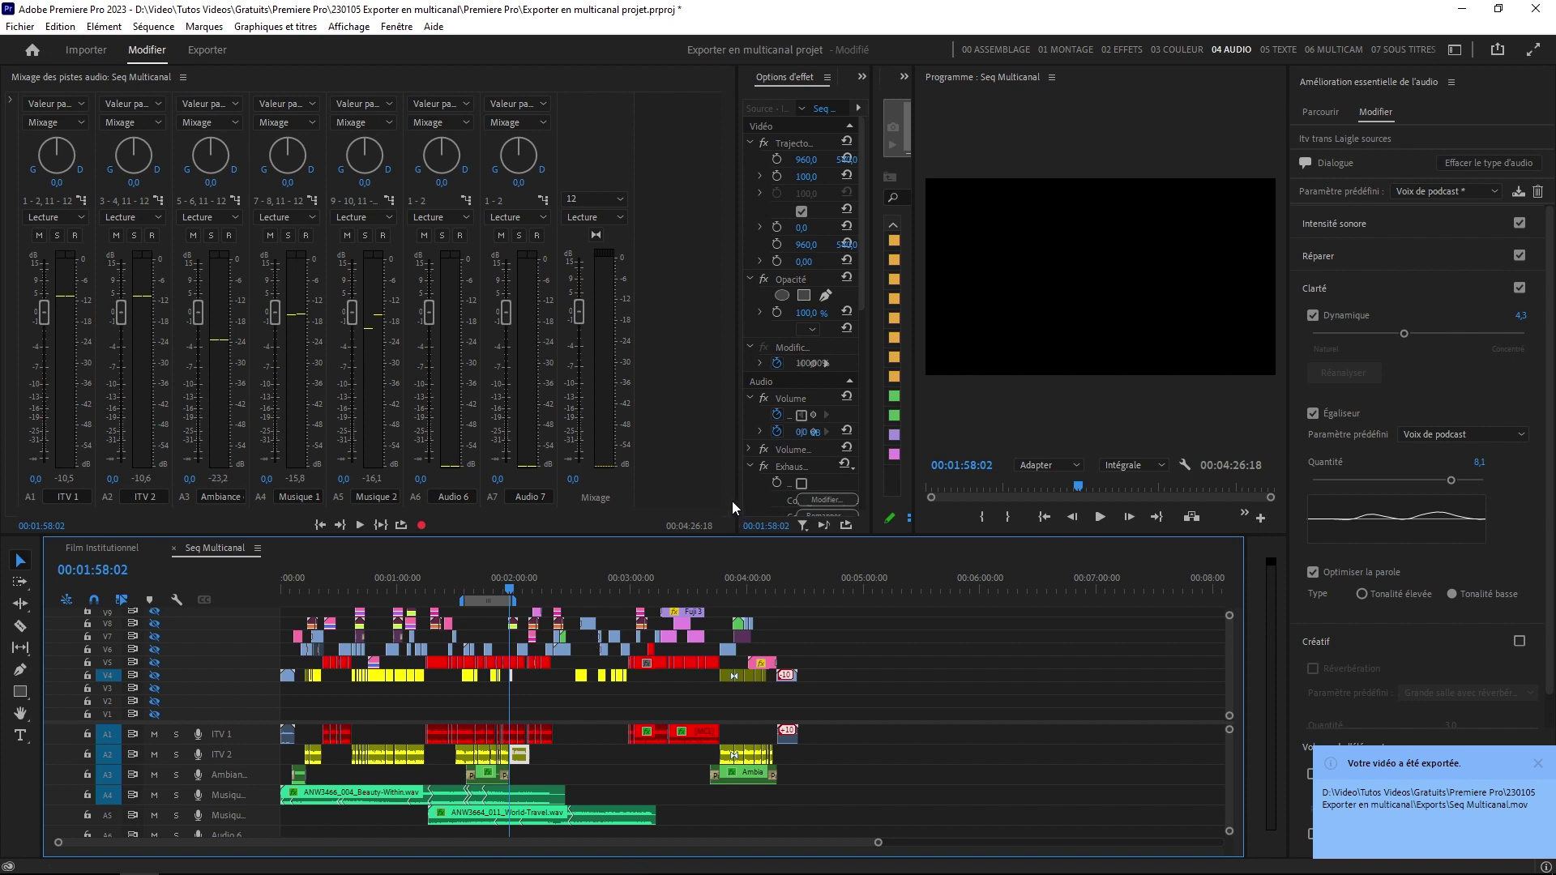
Switch to the 01 MONTAGE workspace and place Seq Multicanal.mov from the project's Exports folder after the last clips of Seq Multicanal
click(1074, 48)
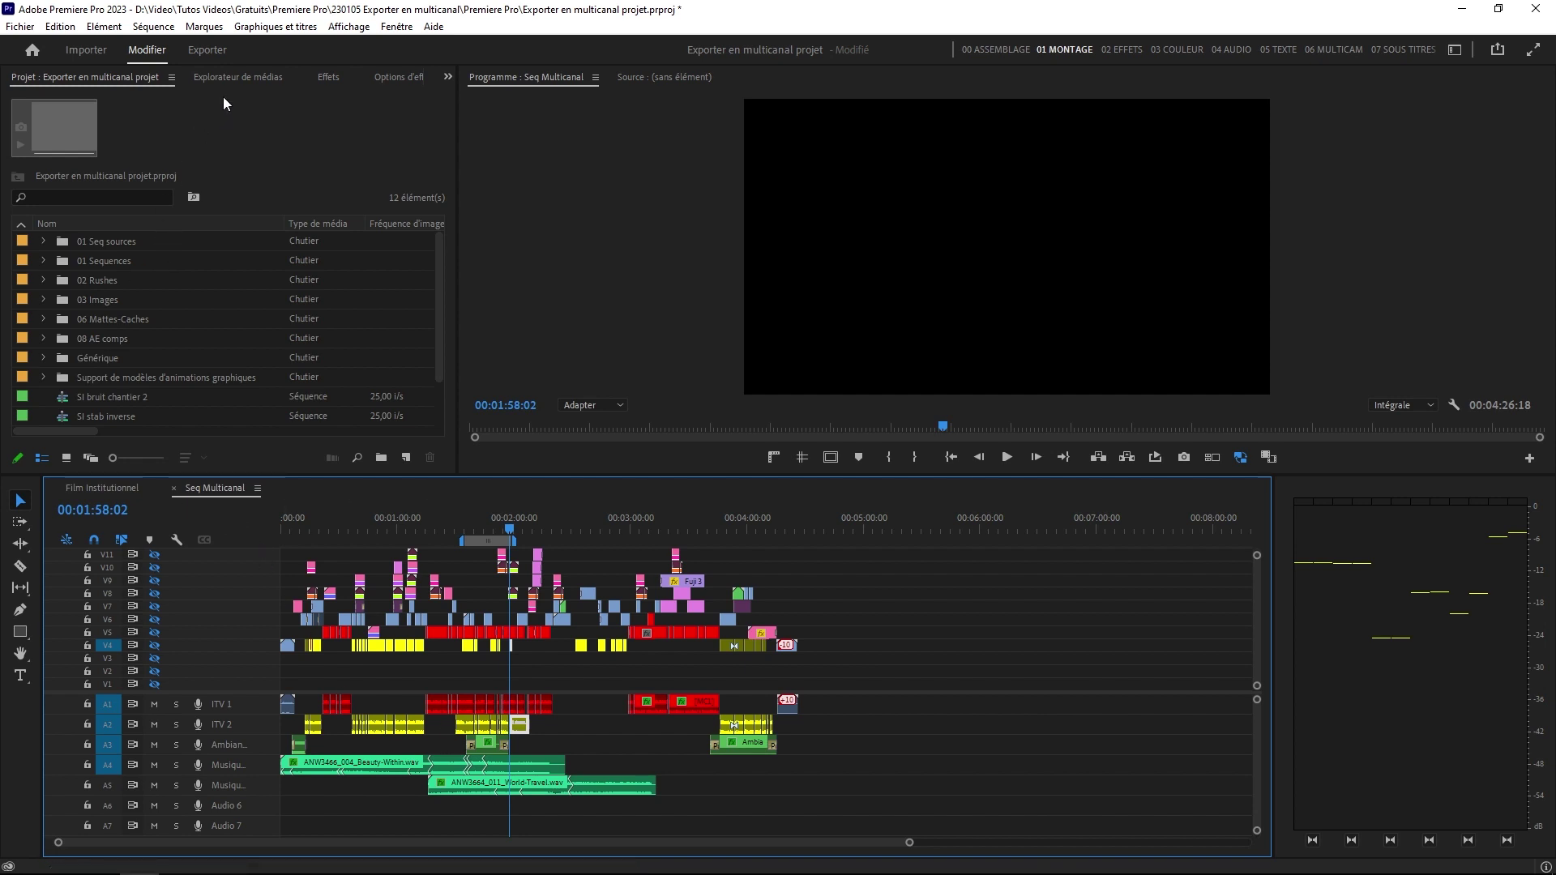
click(237, 78)
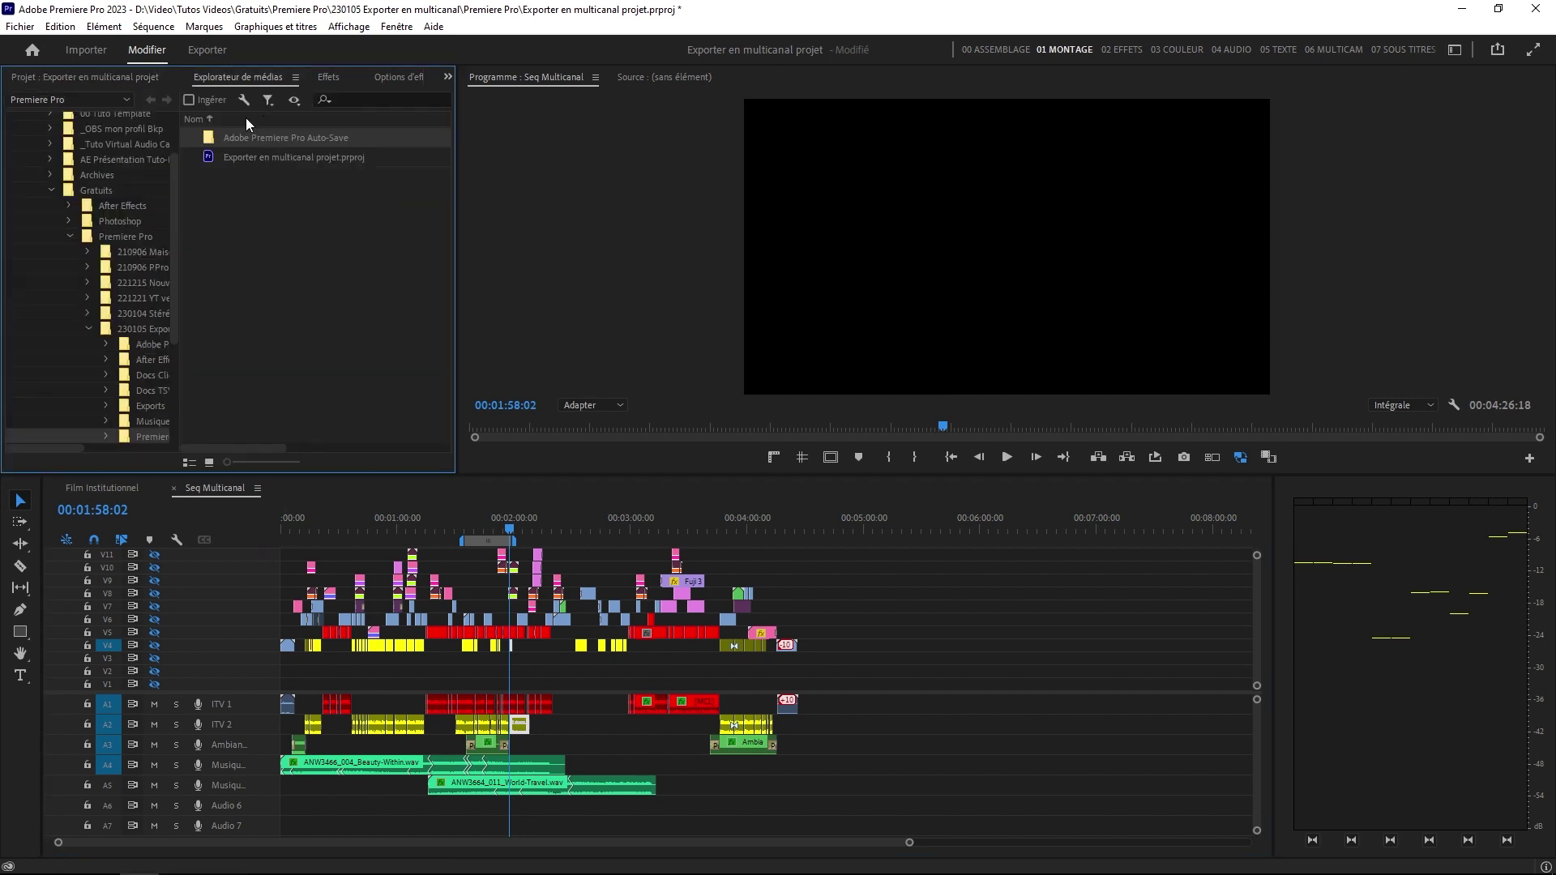
click(149, 407)
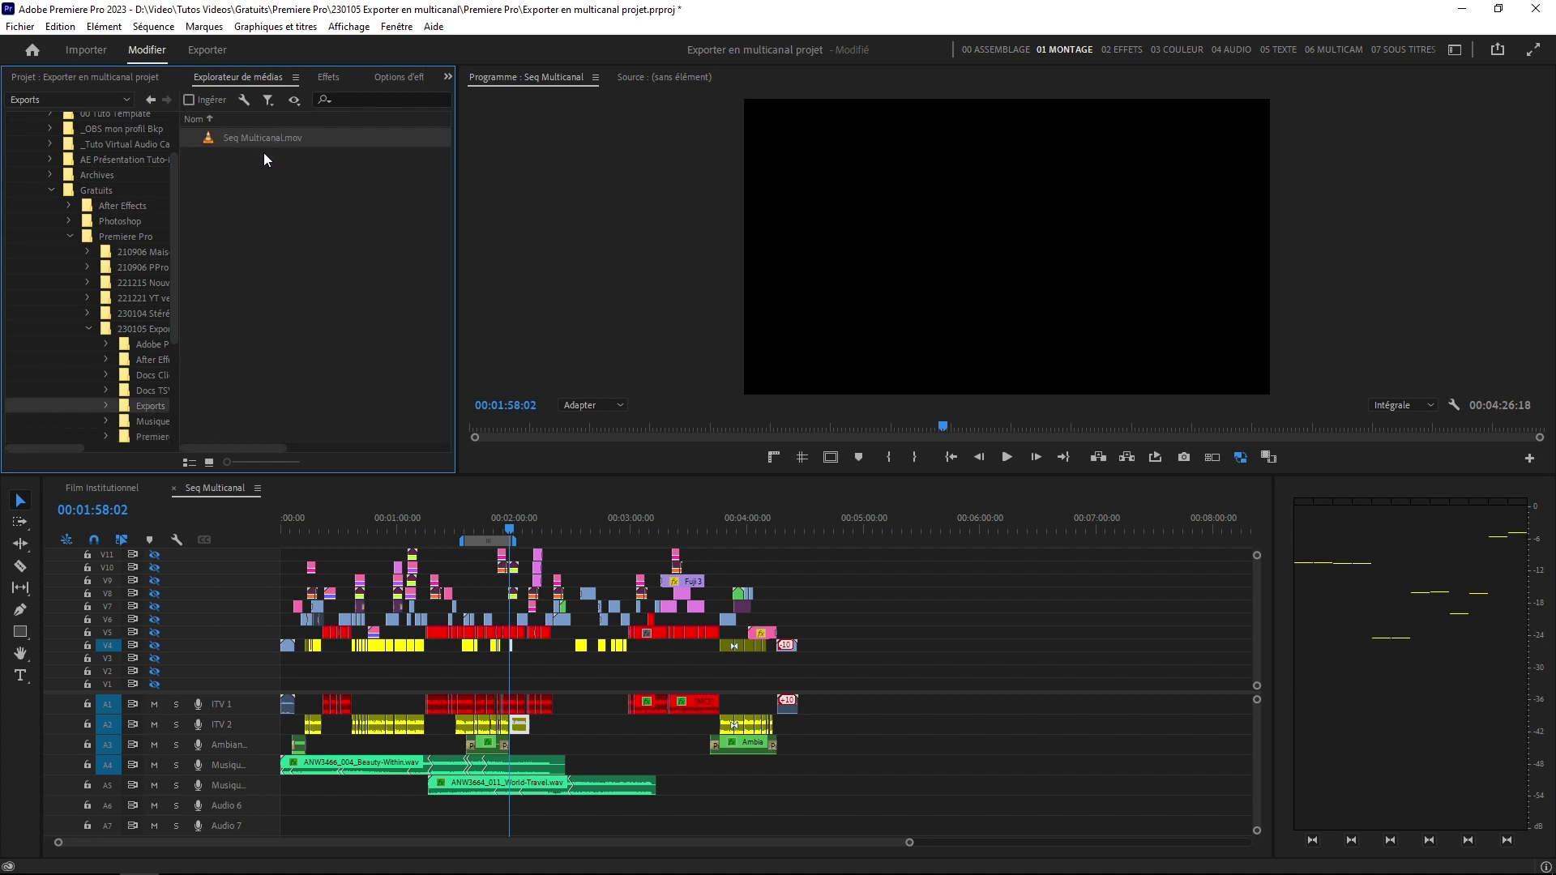
drag(268, 159, 916, 688)
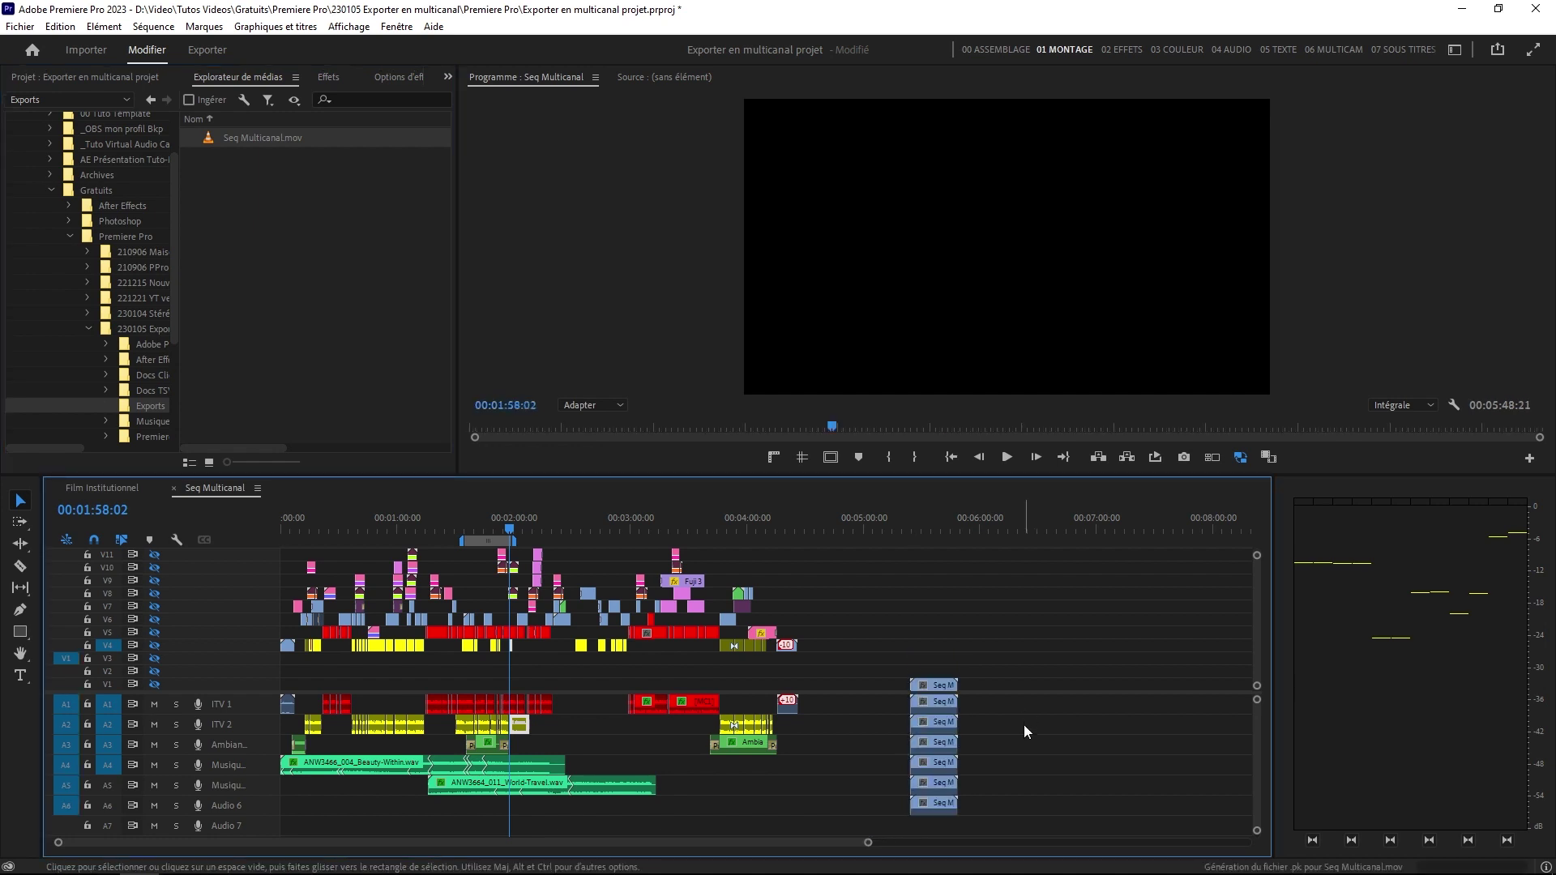
Play the exported clip in the timeline with channel pairs 11-12, 9-10 and 7-8 soloed one after another
click(930, 528)
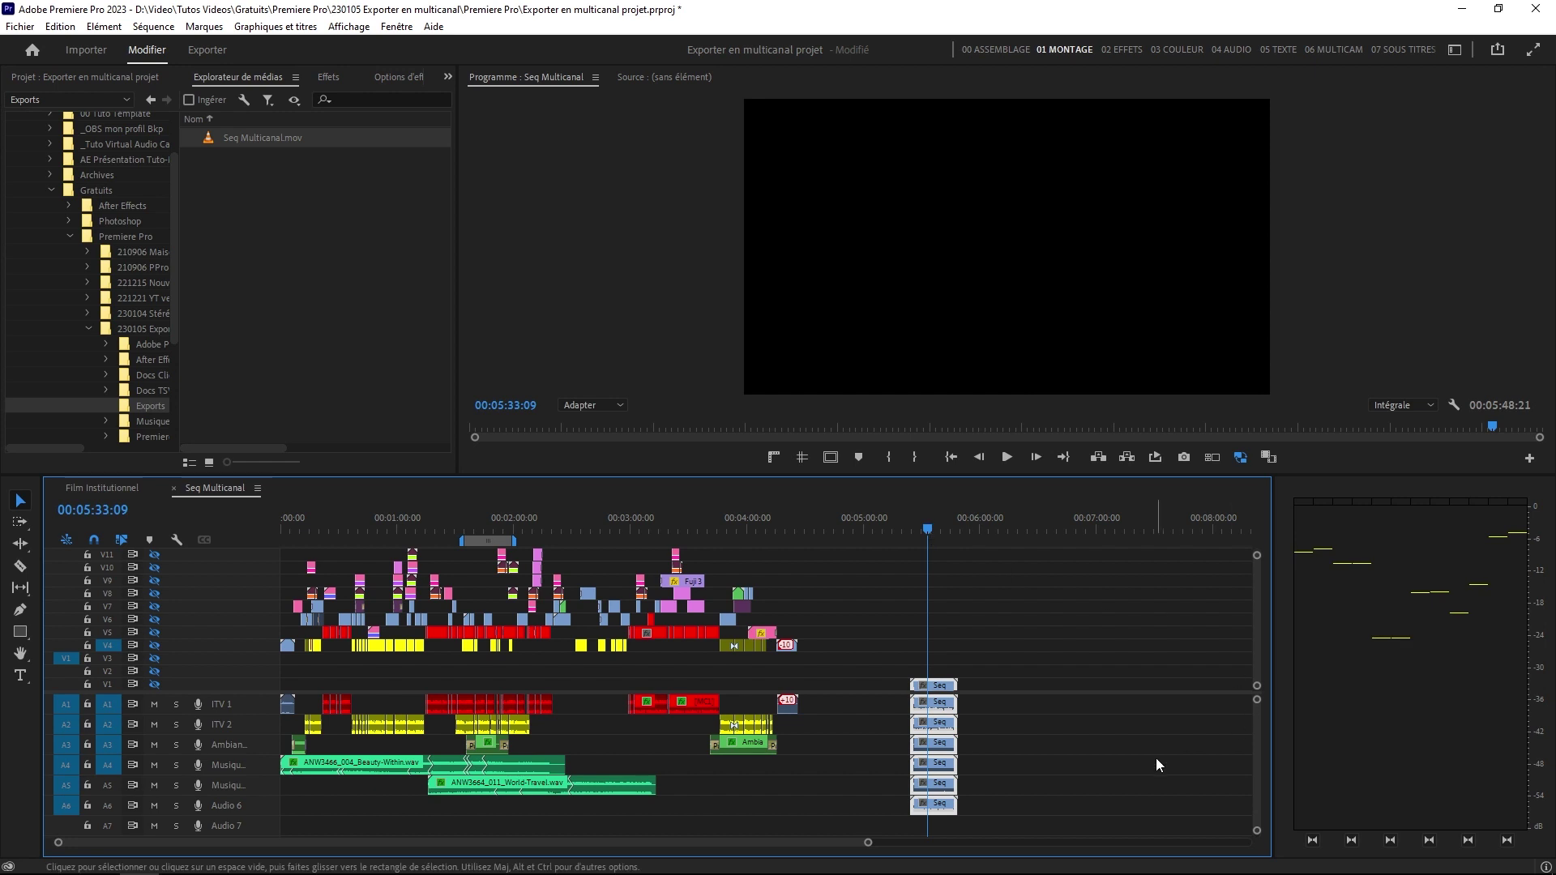
click(1507, 841)
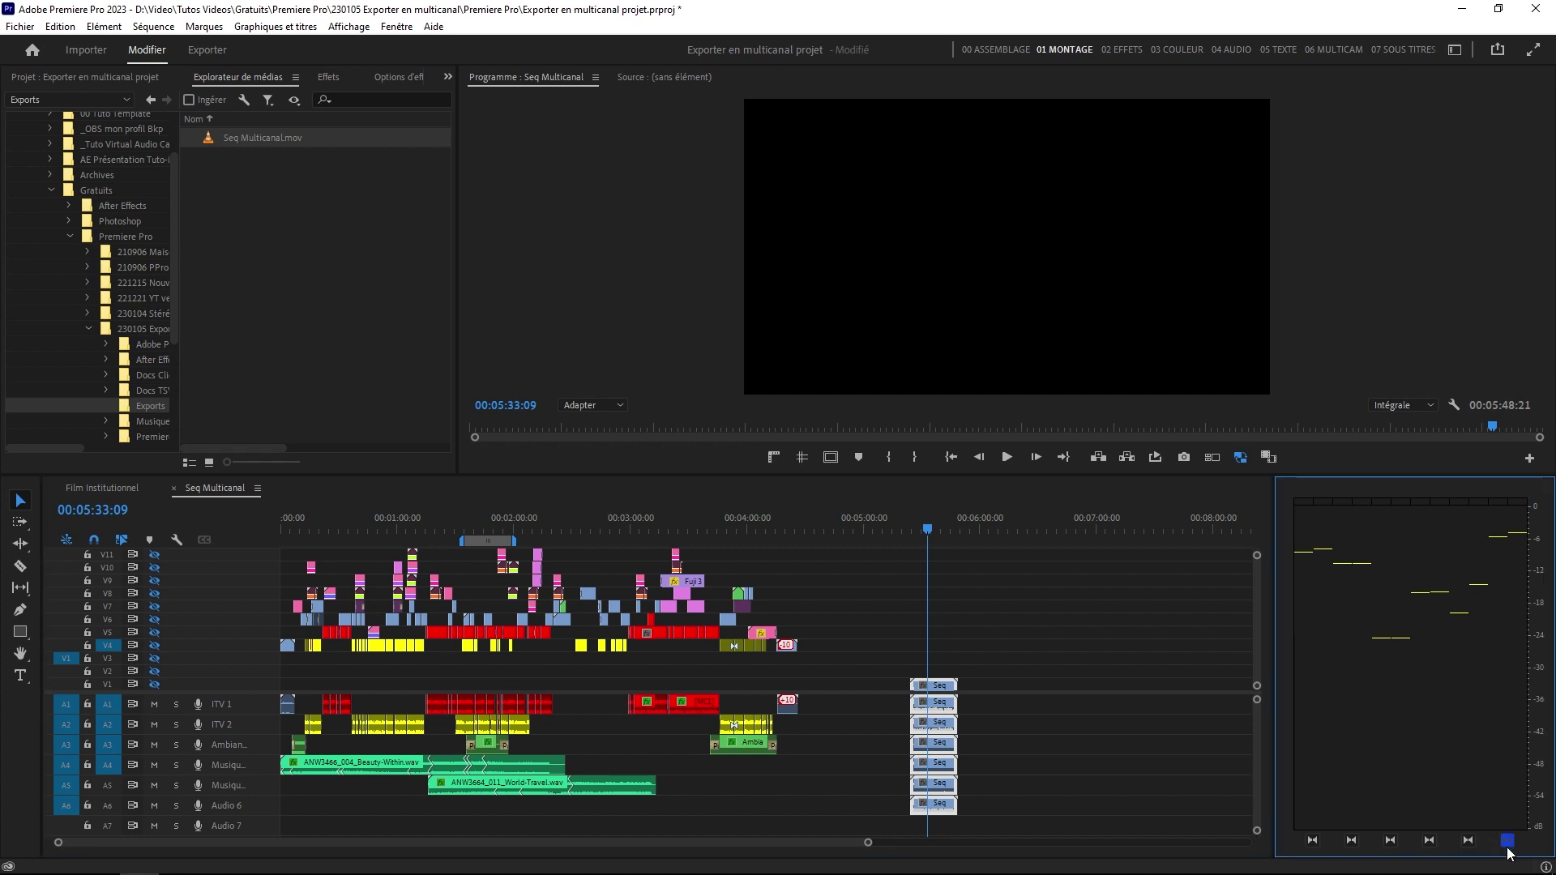
key(space)
key(space)
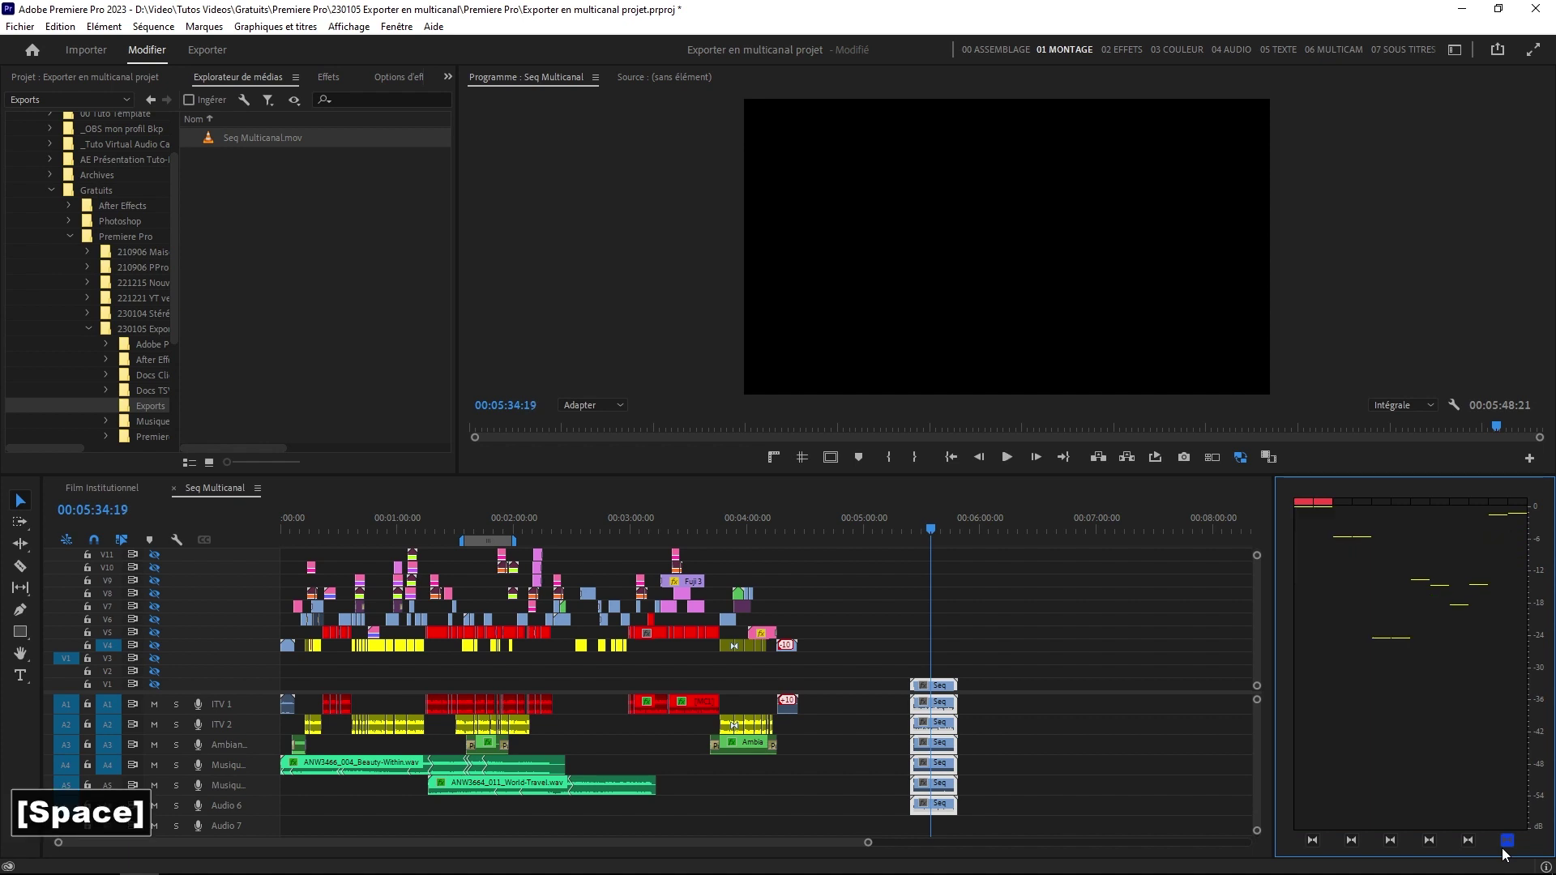
click(1468, 841)
key(space)
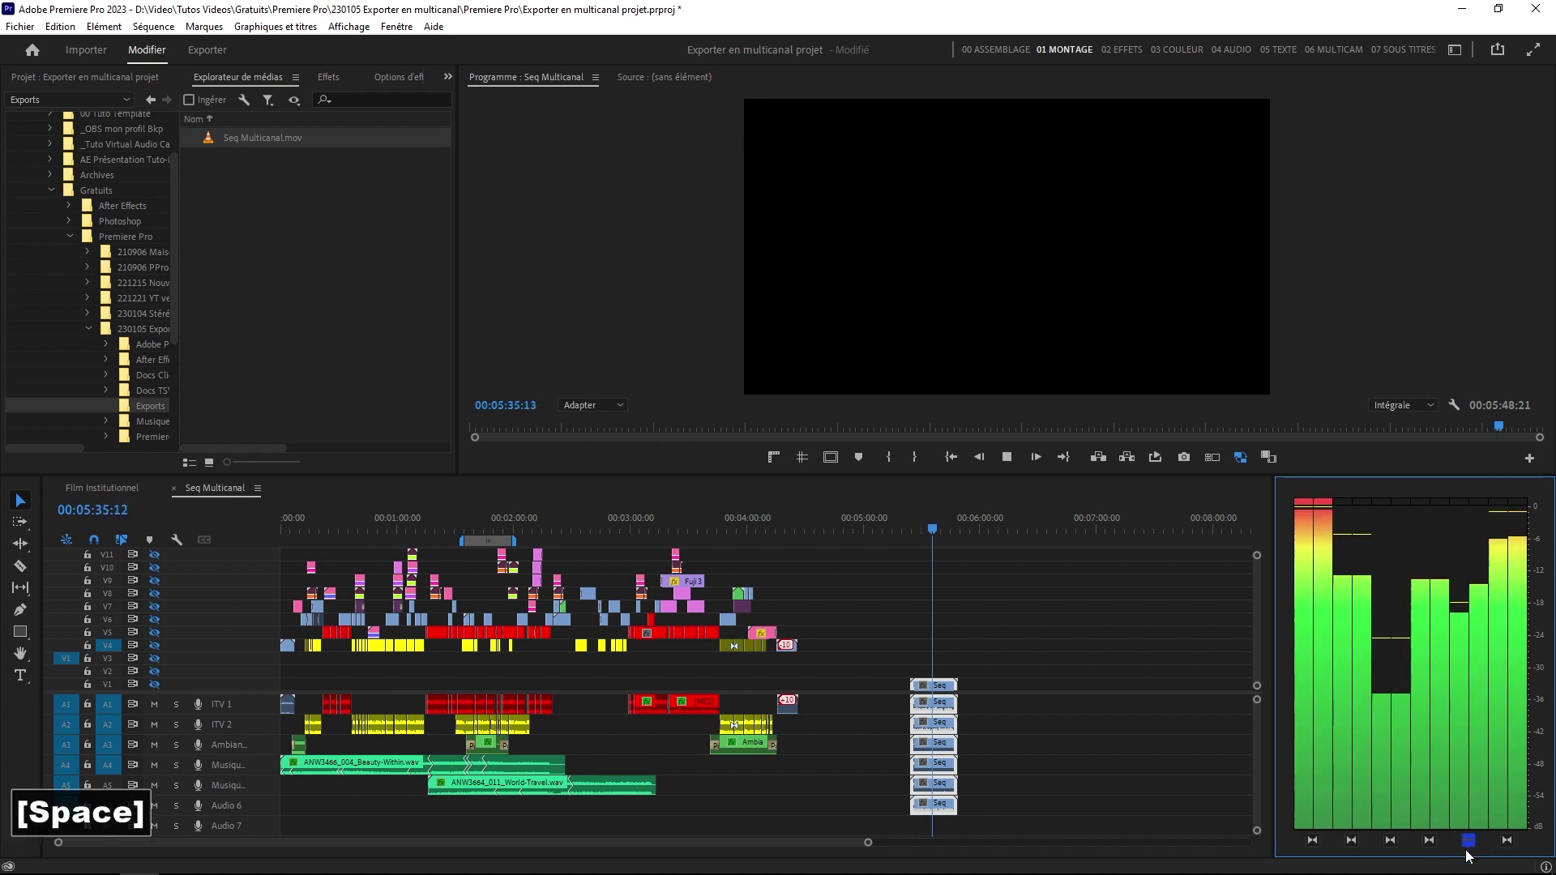
click(1469, 843)
key(space)
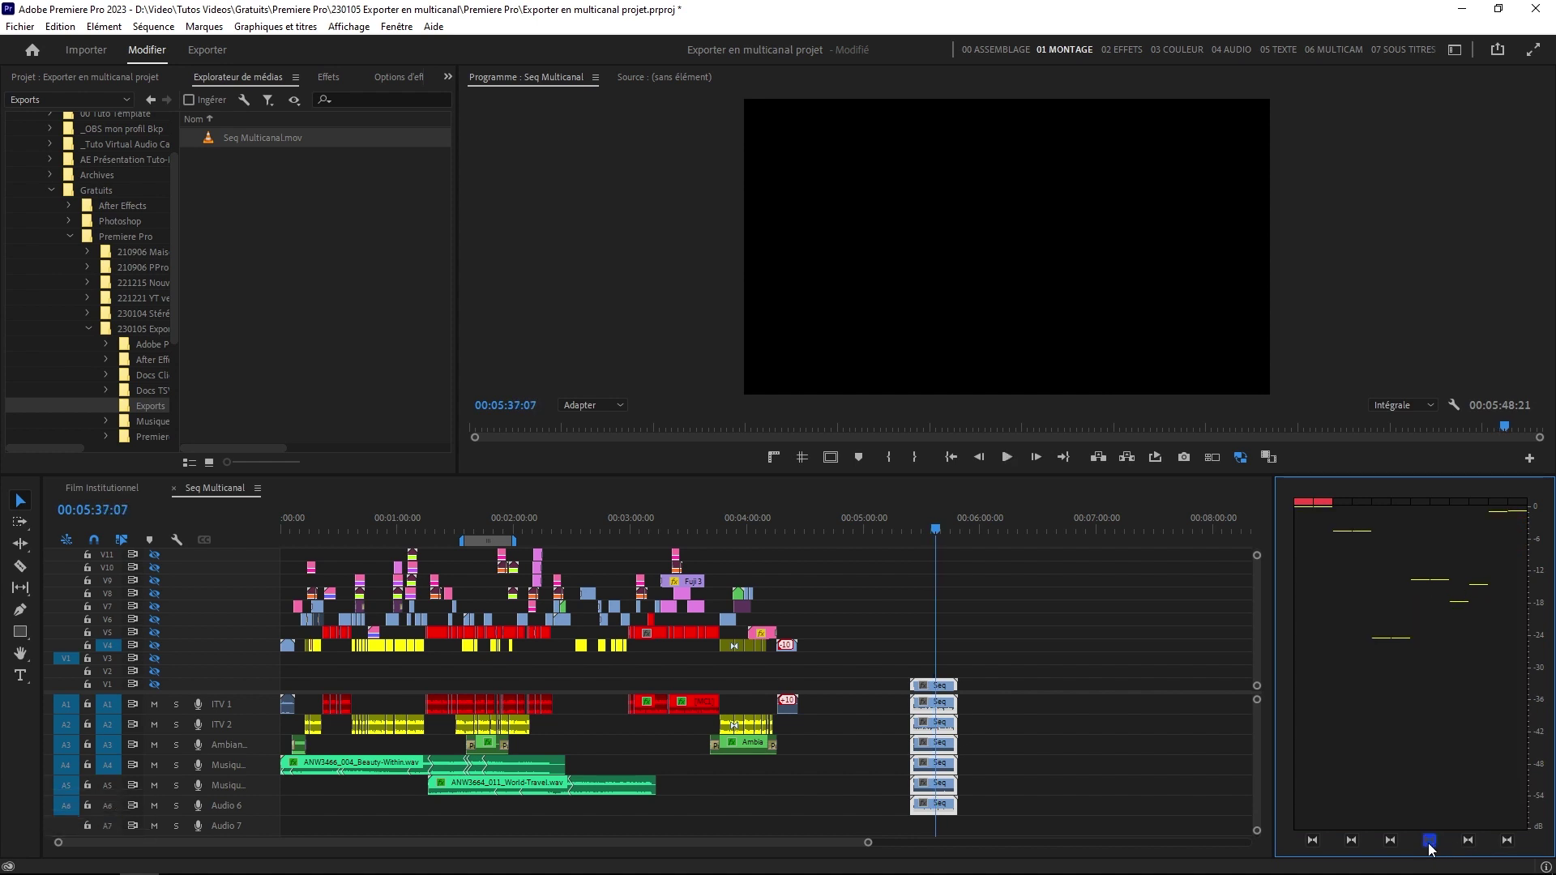
key(space)
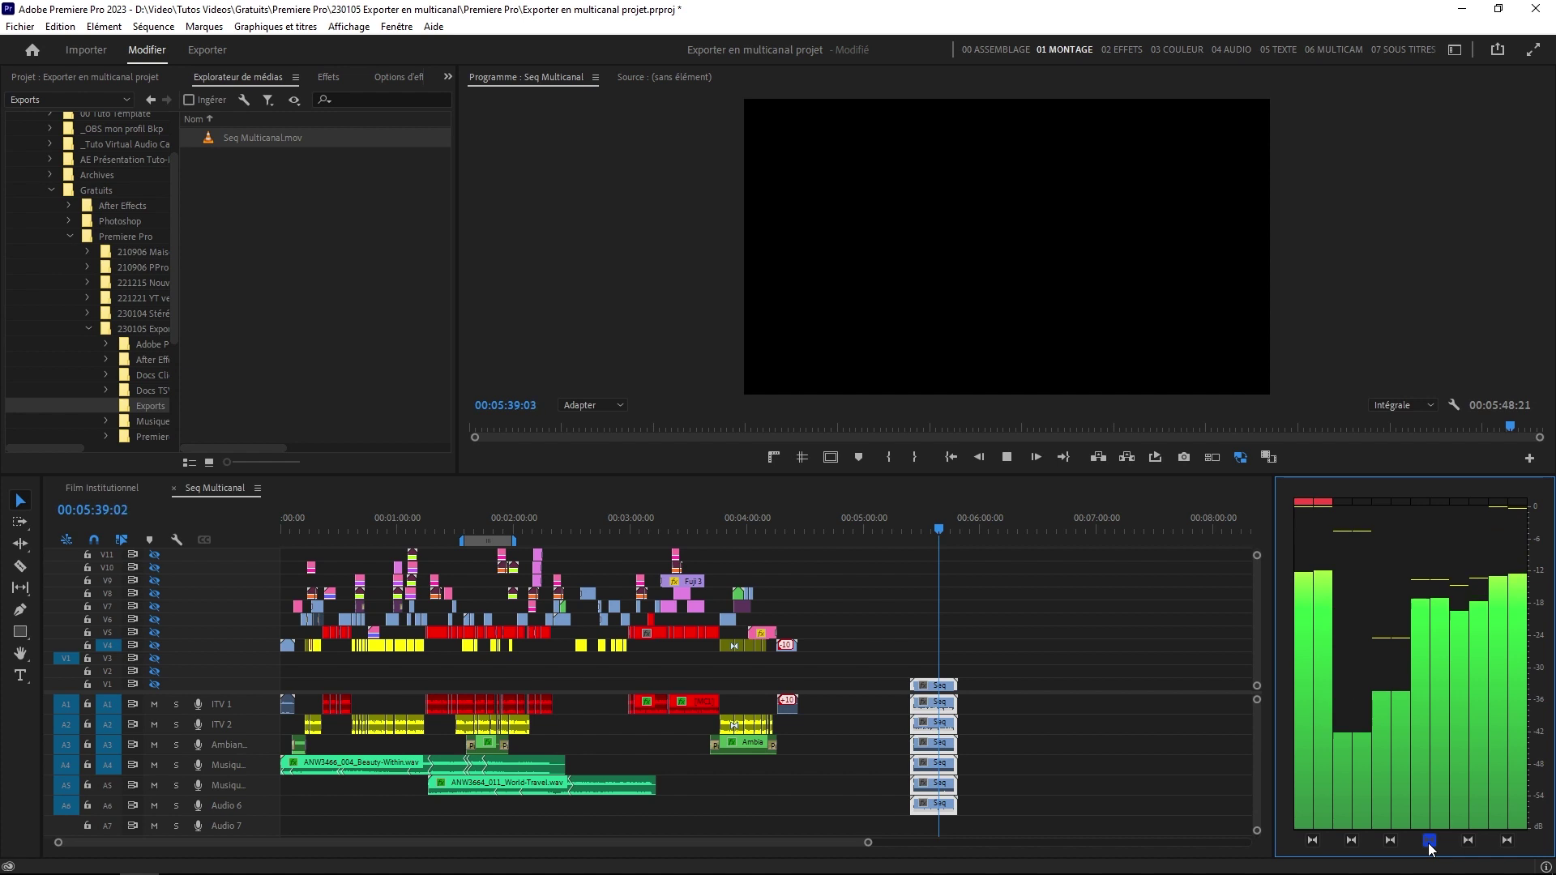
key(space)
Continue playing the exported clip with channel pairs 5-6, 3-4 and 1-2 soloed in turn, finishing with all solos off
click(1390, 840)
click(1429, 843)
key(space)
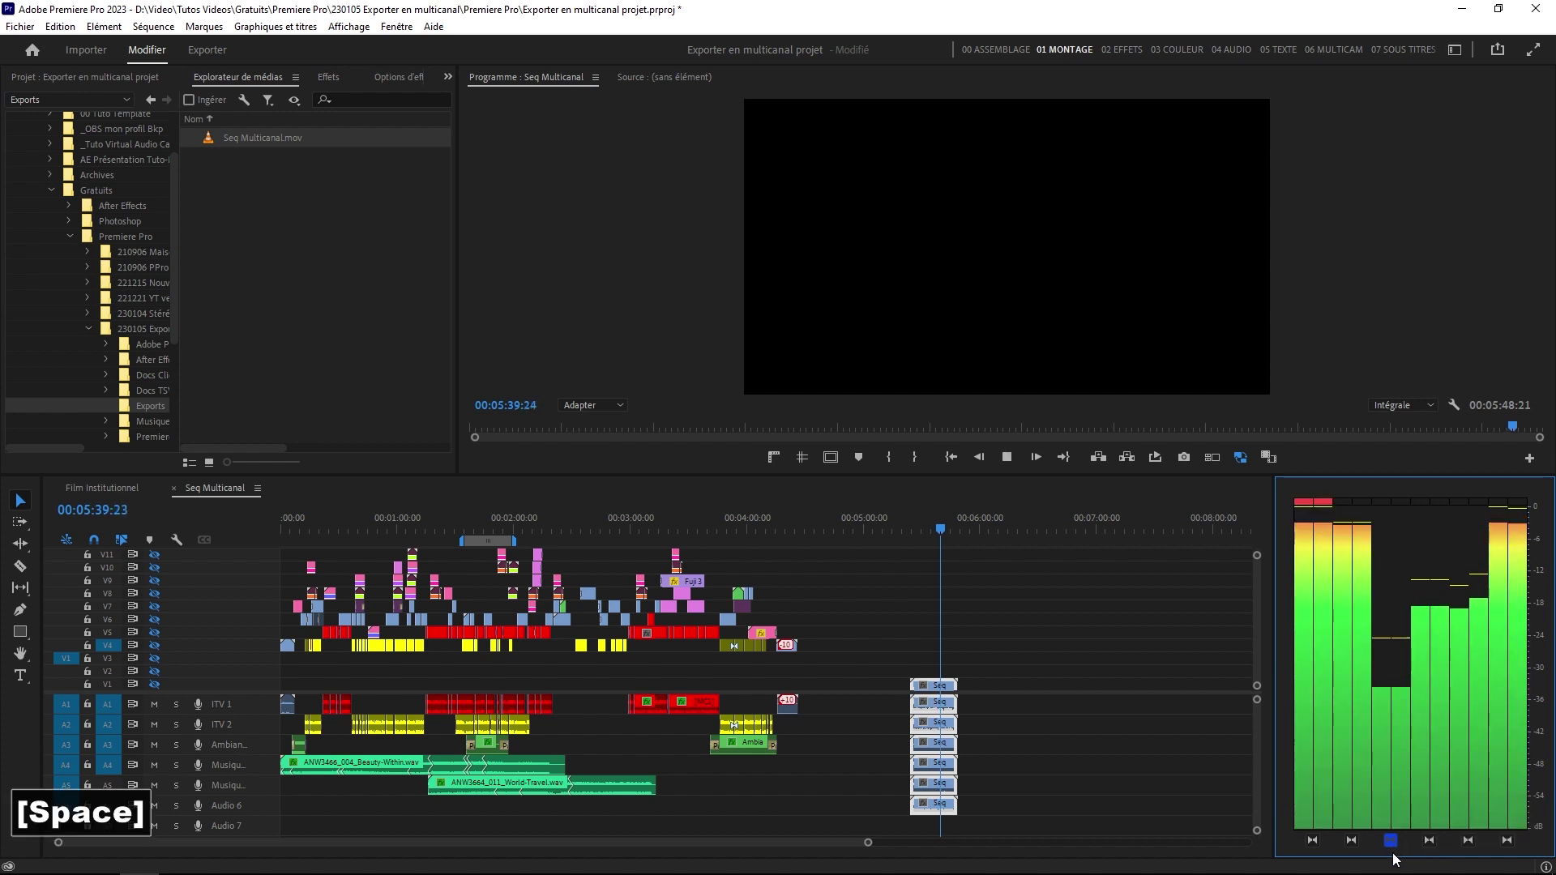
key(space)
click(1350, 840)
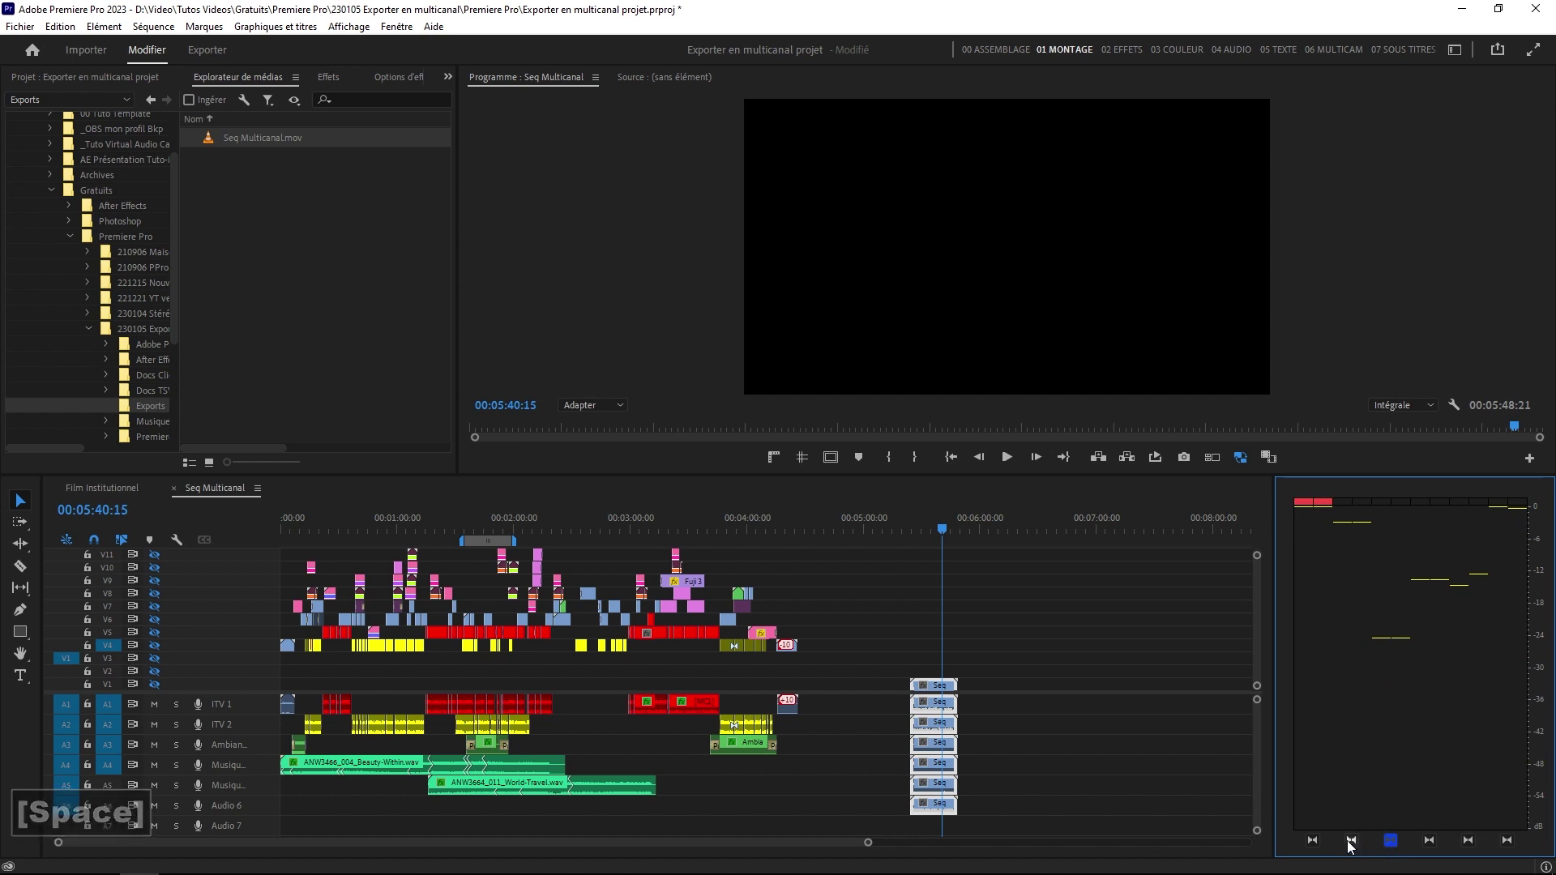
click(1390, 841)
key(space)
key(space)
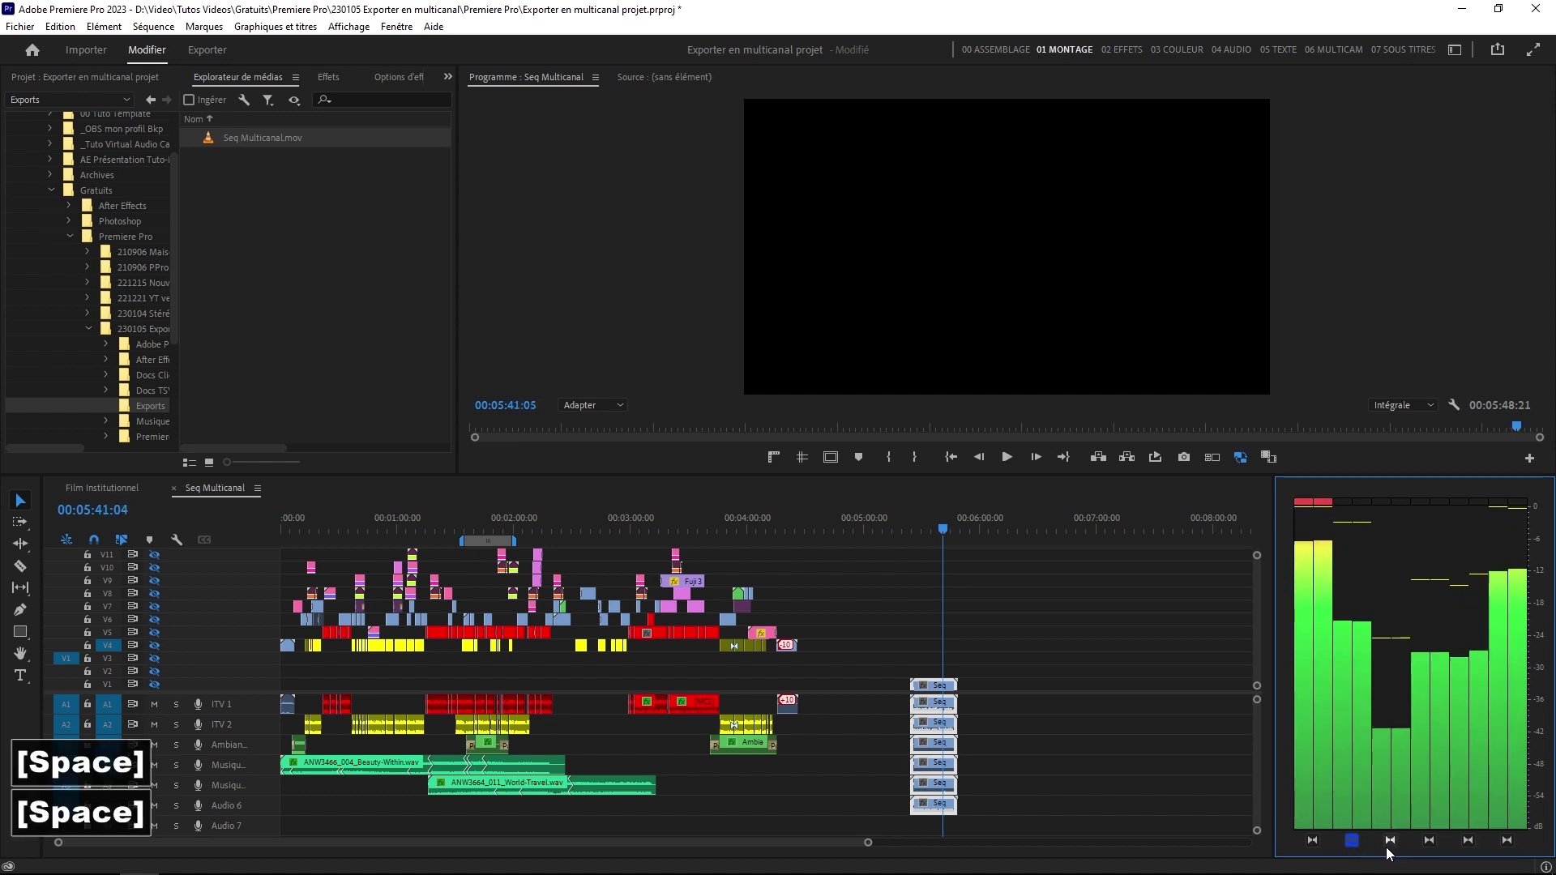
click(1351, 841)
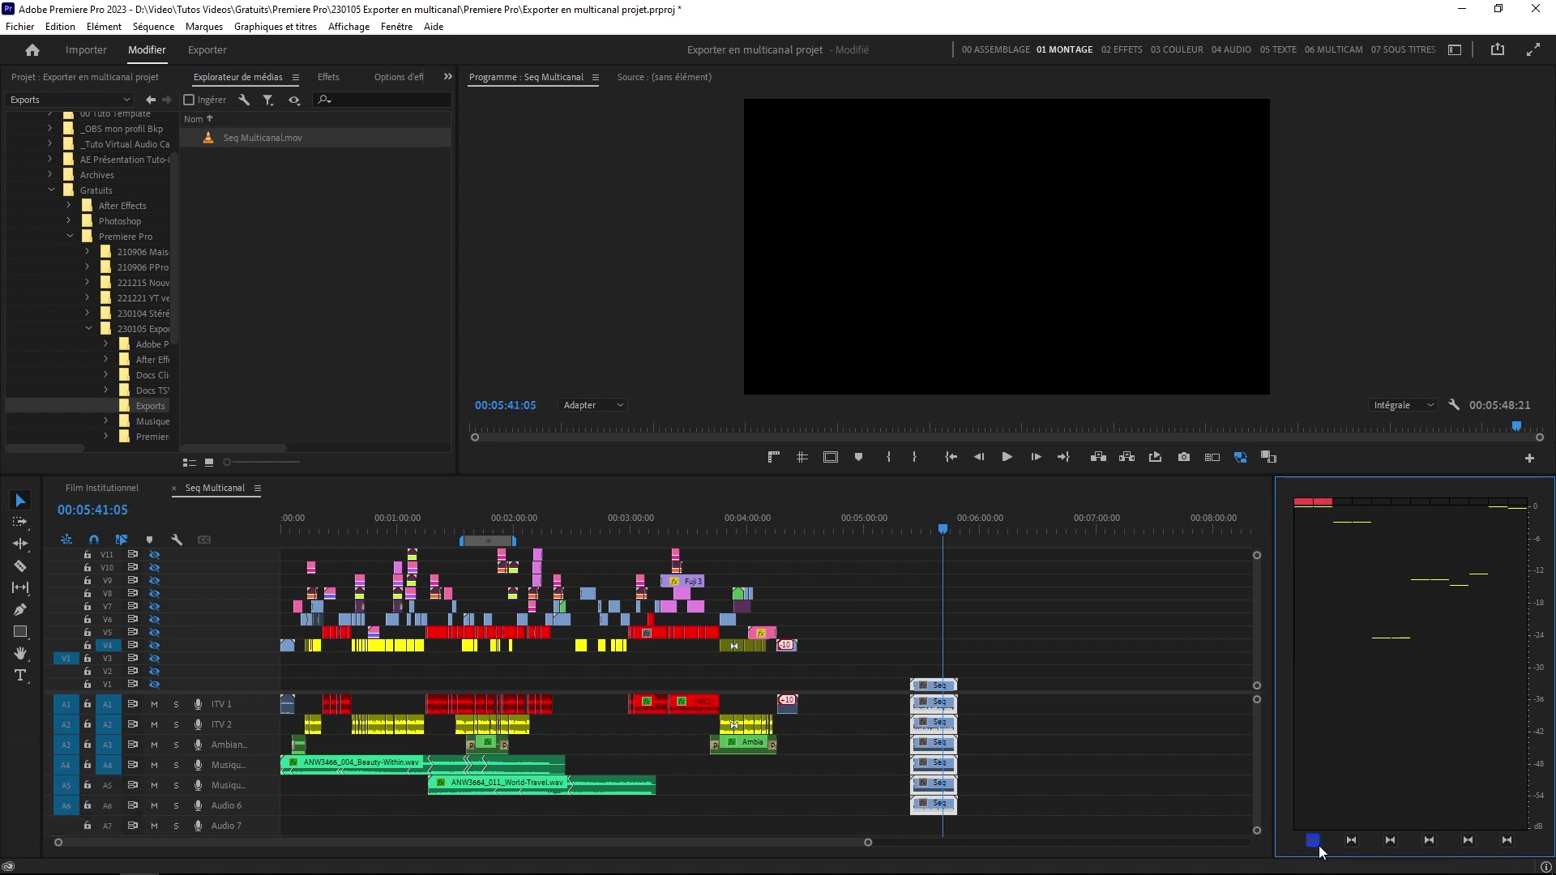
click(1316, 842)
key(space)
key(space)
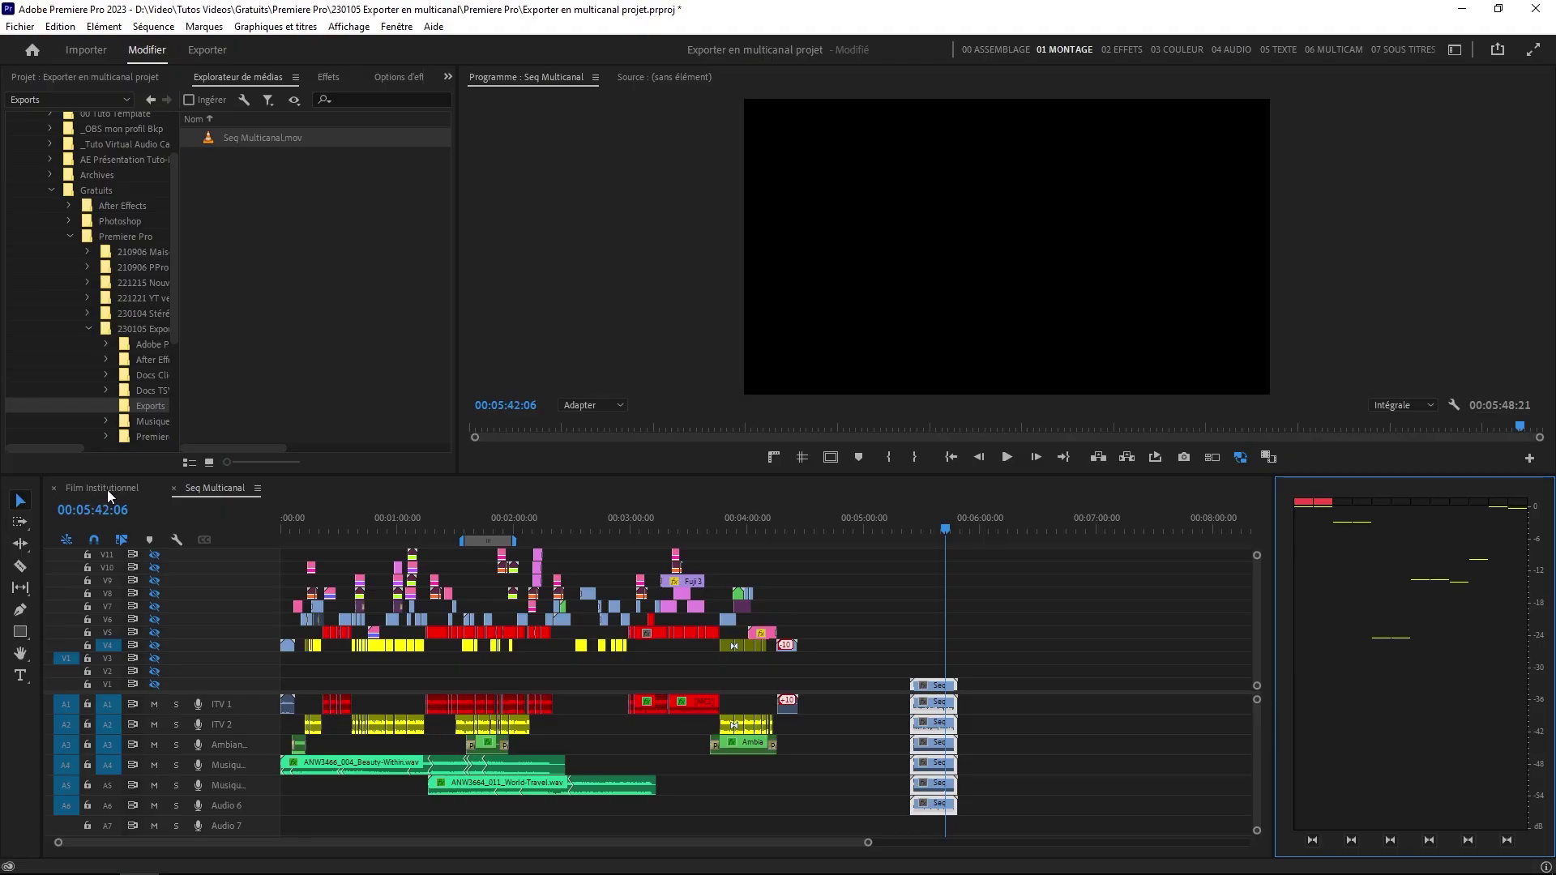
Place Seq Multicanal.mov after the last clips of the Film Institutionnel sequence and move the playhead onto it
click(105, 488)
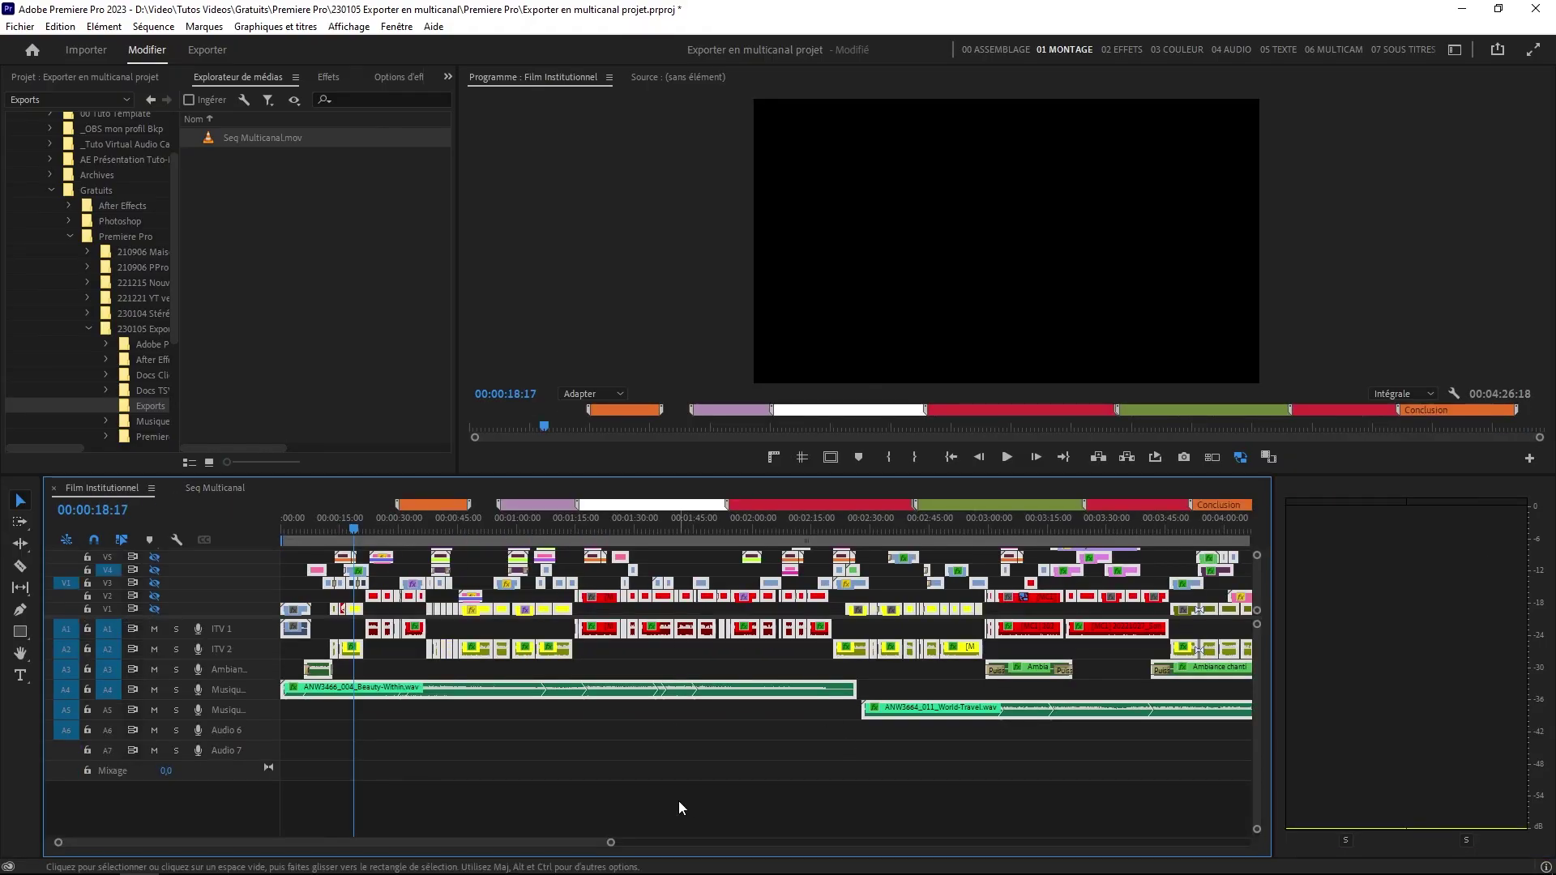
key(asterisk)
scroll(717, 807, down, 5)
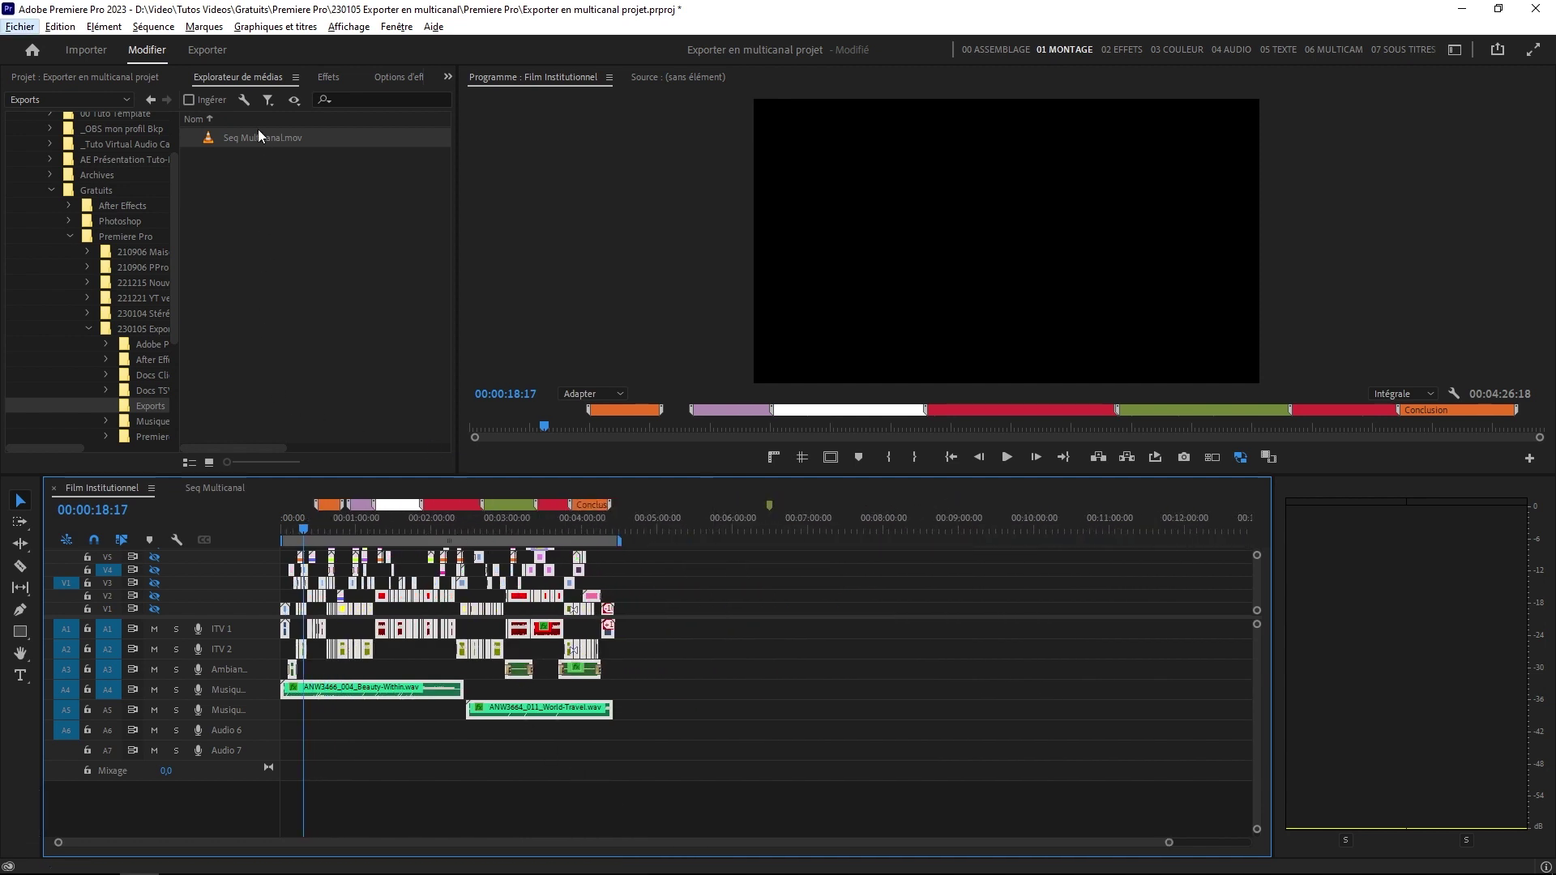
drag(260, 140, 745, 620)
click(749, 528)
drag(753, 522, 757, 523)
key(equal)
key(equal)
key(equal)
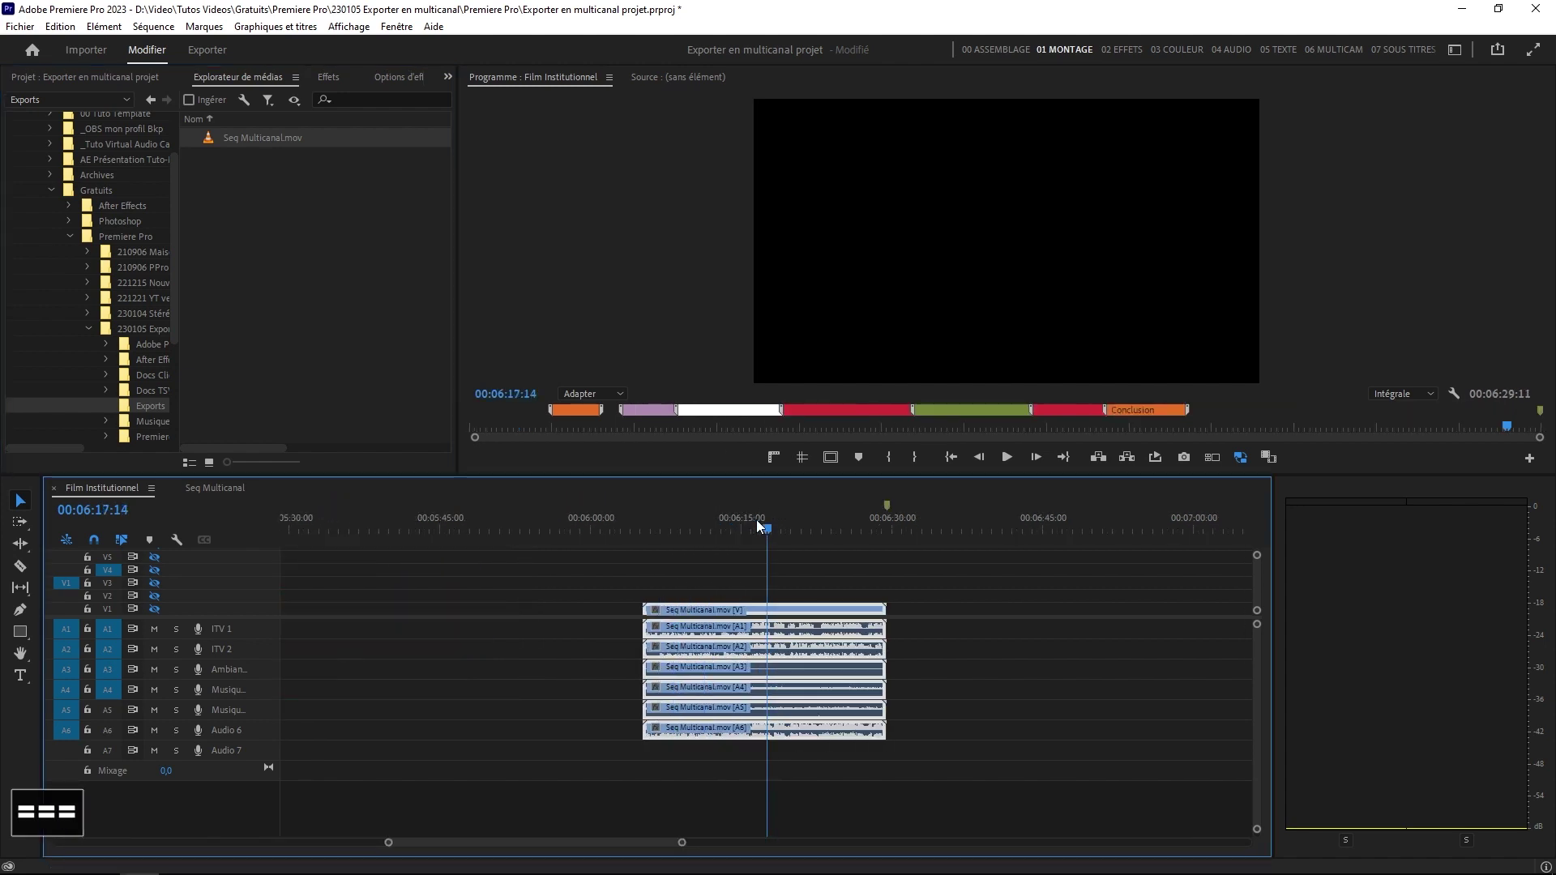